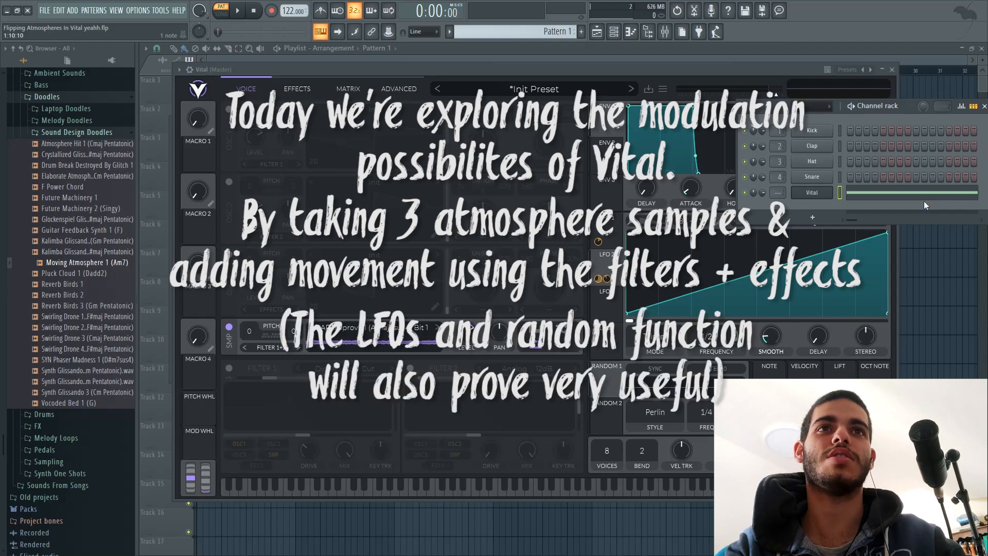
Step: Play the pattern to audition the unprocessed atmosphere sample looping in Vital
click(583, 72)
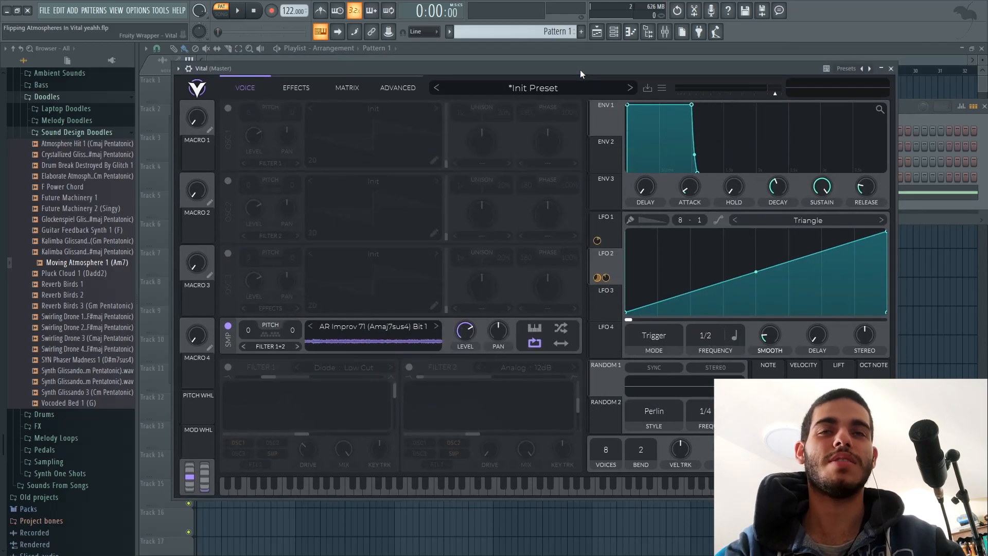
drag(580, 70, 592, 73)
key(space)
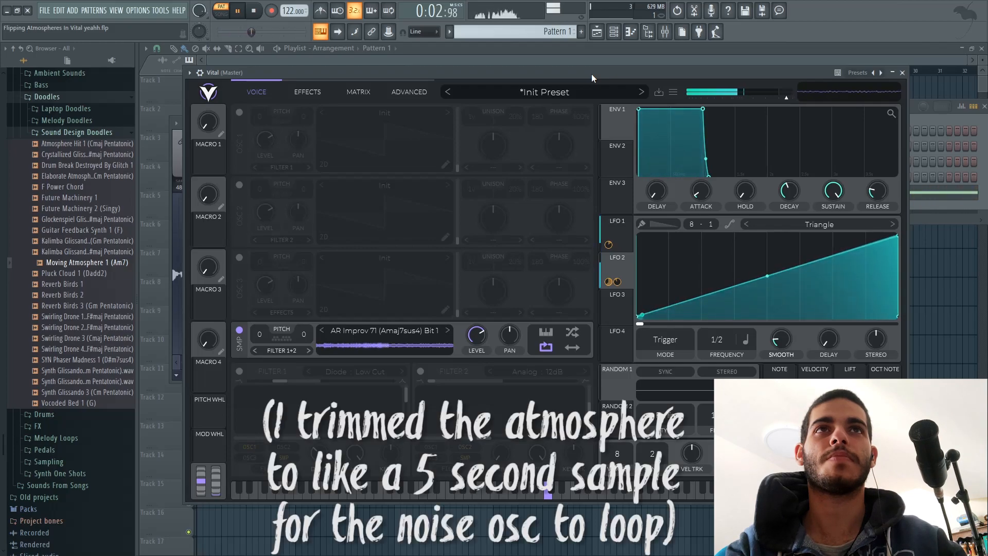
drag(591, 73, 575, 69)
key(space)
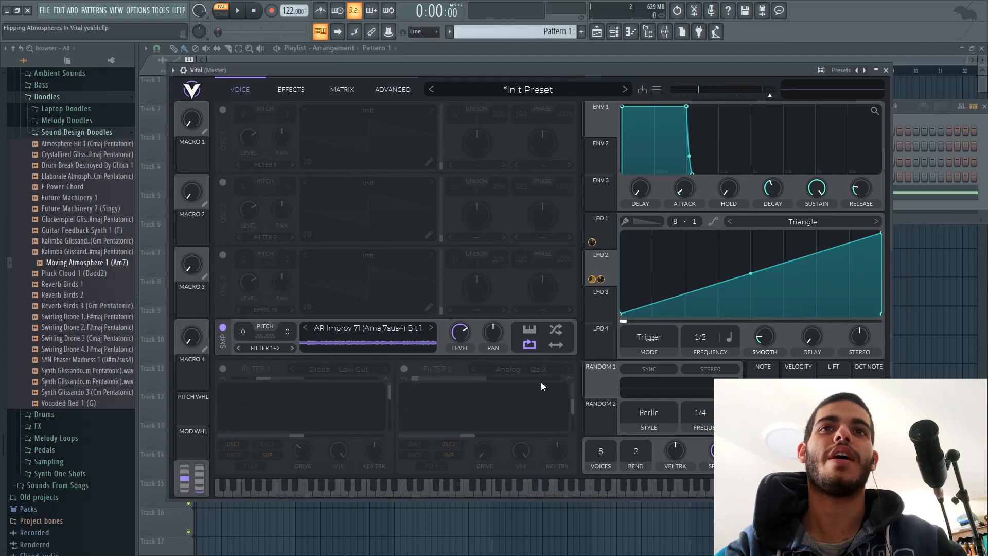
Step: Enable Filter 1 with its Diode Low Cut setting and audition it while inspecting LFO 1 and LFO 2
click(224, 367)
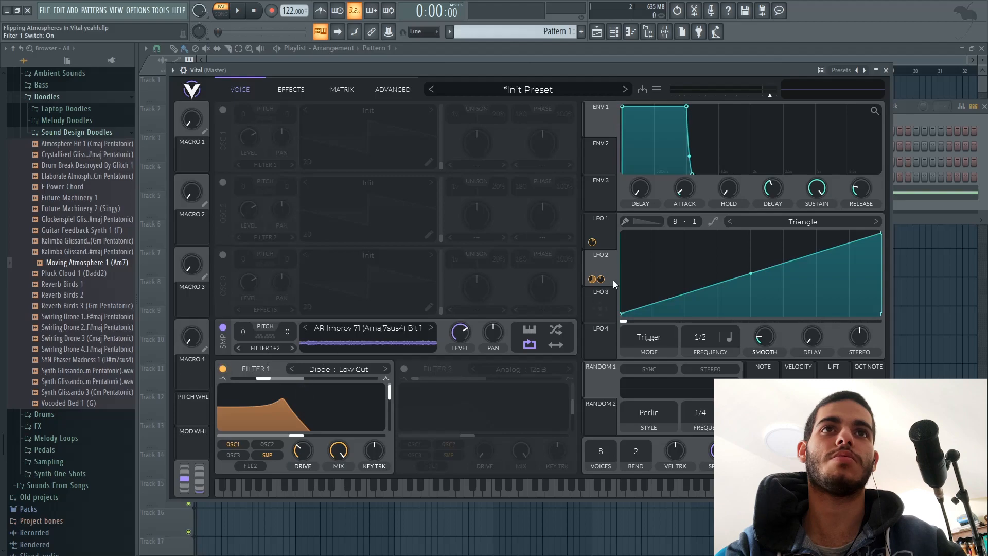
click(608, 228)
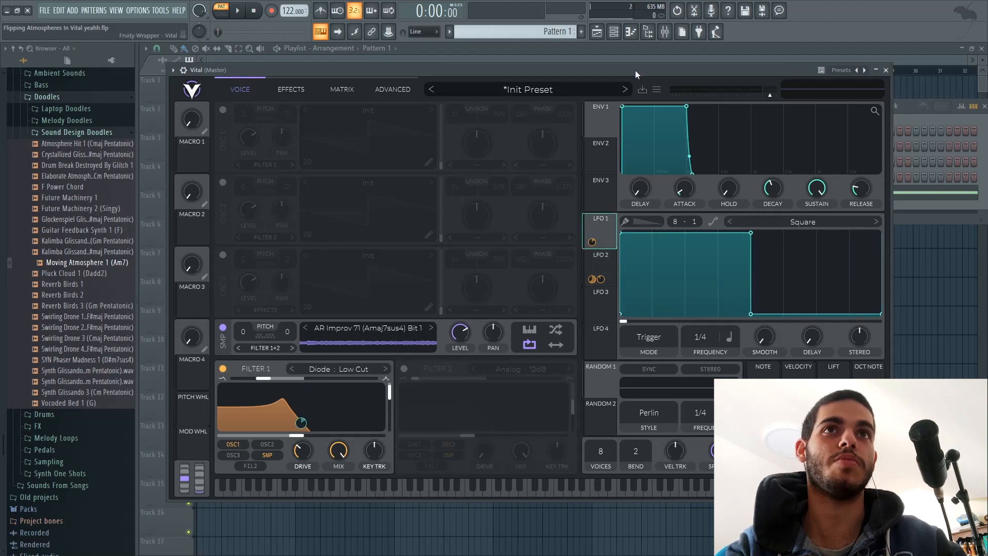
drag(635, 70, 644, 72)
mouse_move(312, 434)
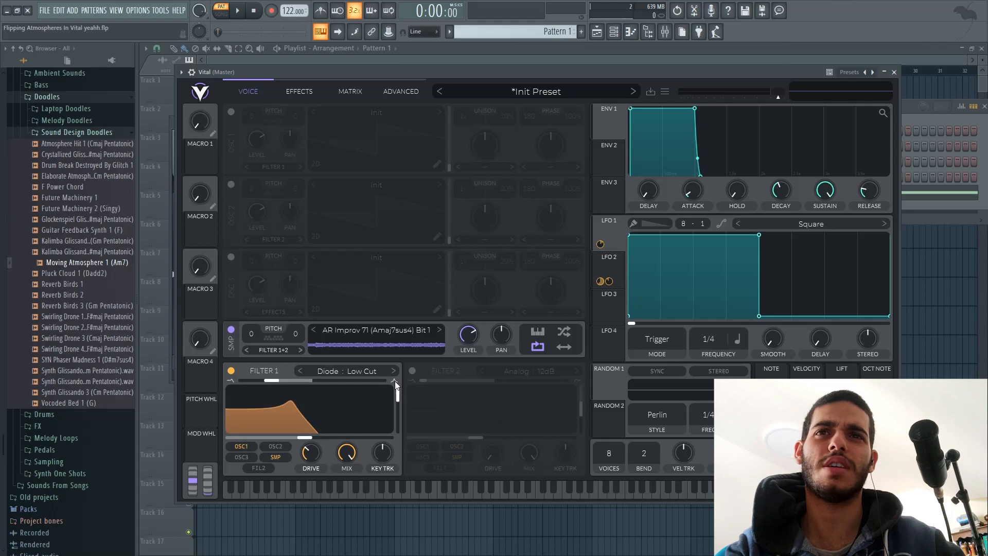
mouse_move(494, 71)
mouse_down()
mouse_move(477, 66)
mouse_move(491, 72)
mouse_up()
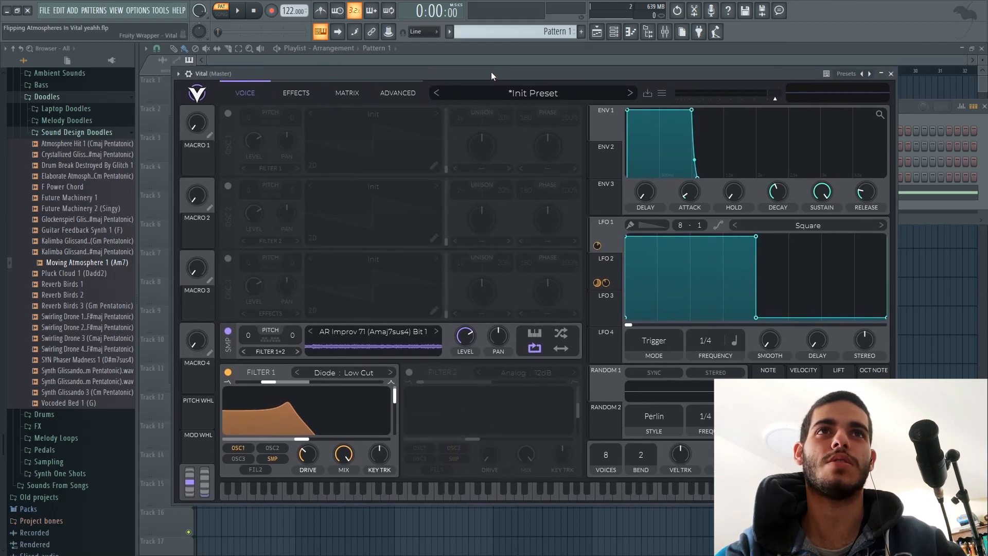
key(space)
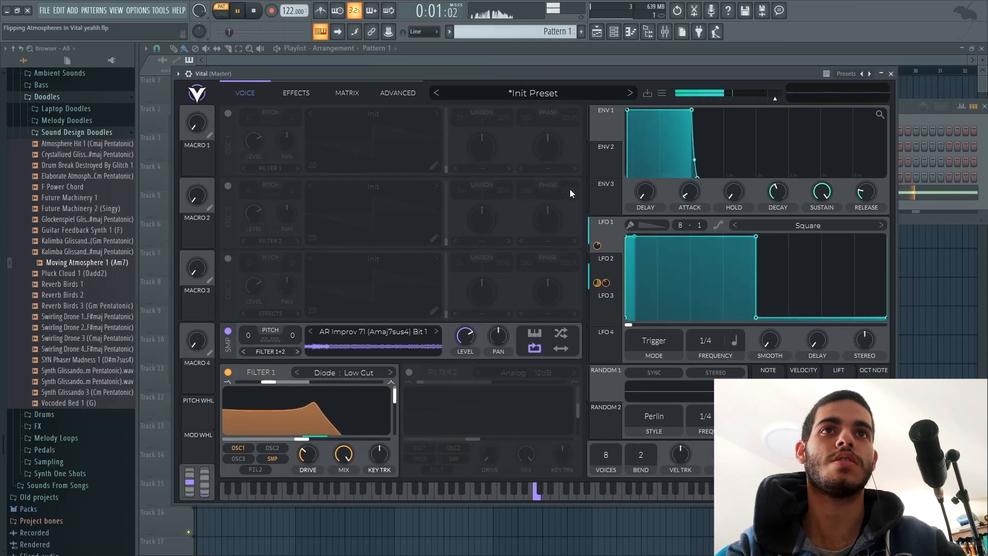
click(612, 268)
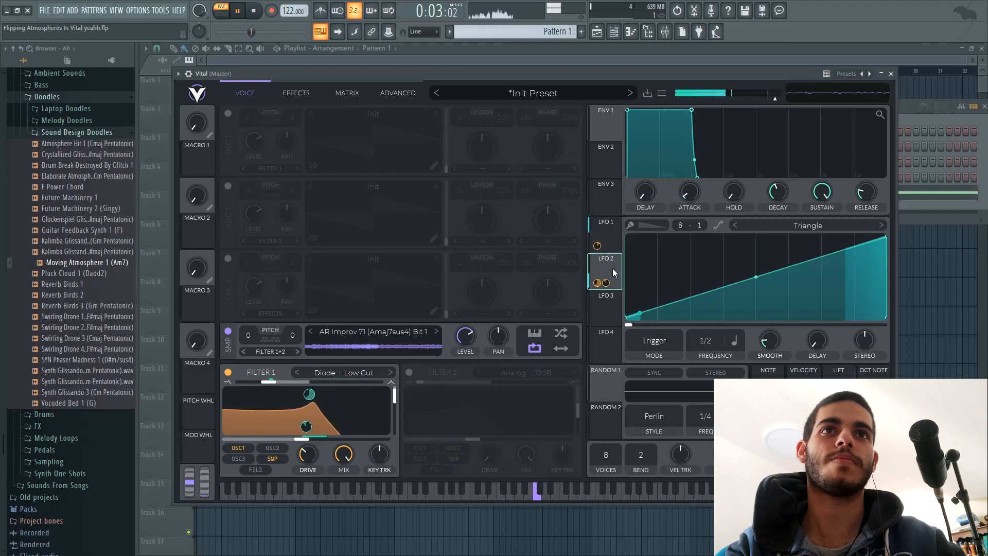
key(space)
Step: Select LFO 3, enable Filter 2 and set its type to Ladder with the Notch Spread style
click(607, 310)
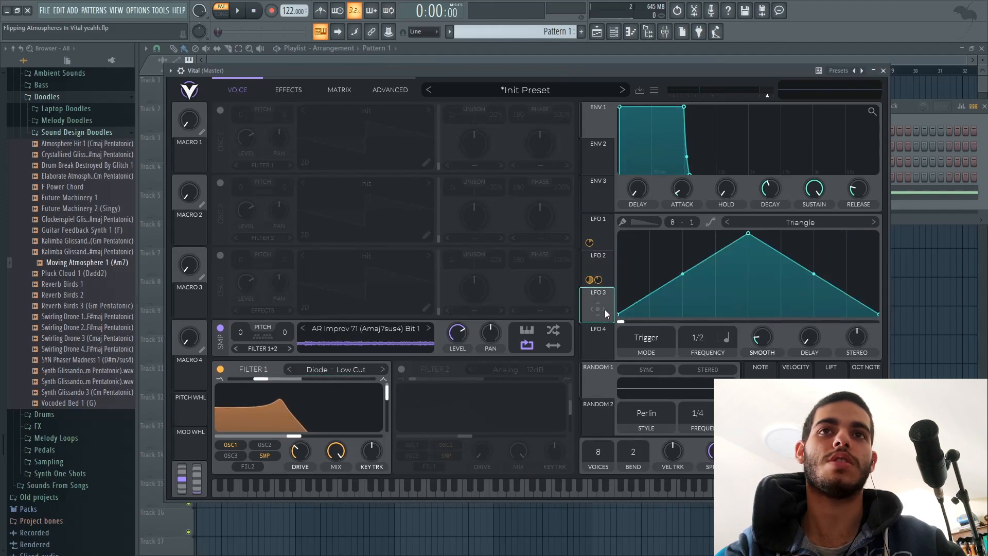
click(402, 369)
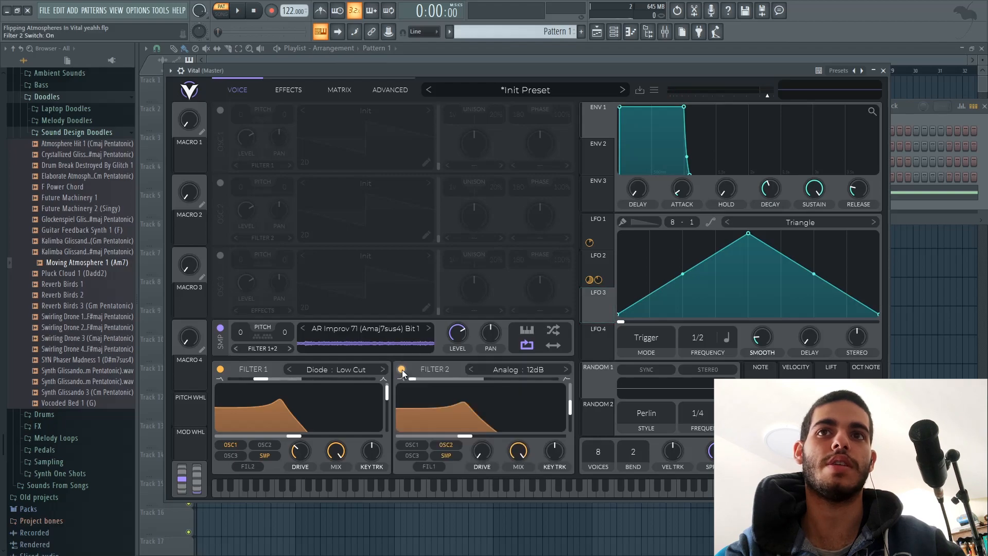
click(506, 368)
click(587, 384)
click(593, 397)
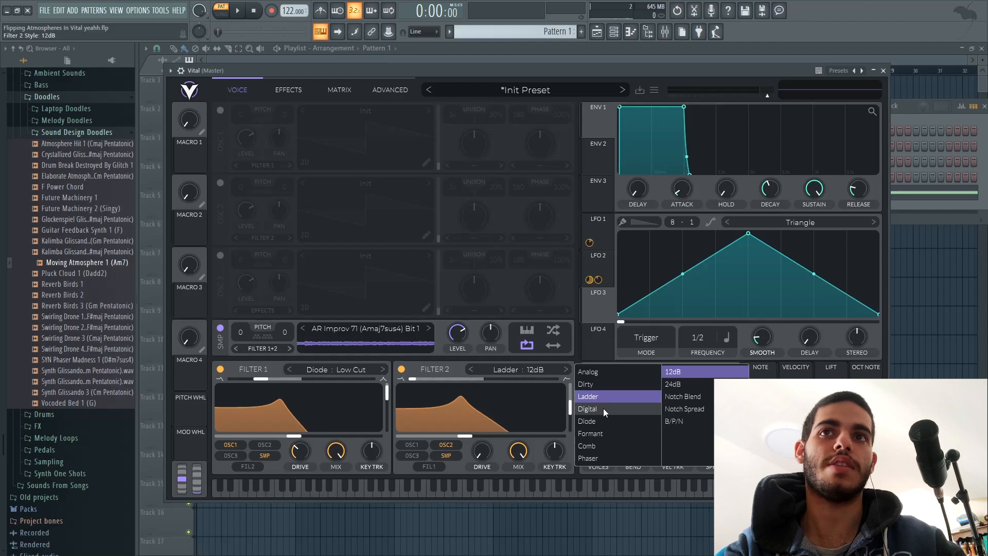
click(687, 398)
click(687, 407)
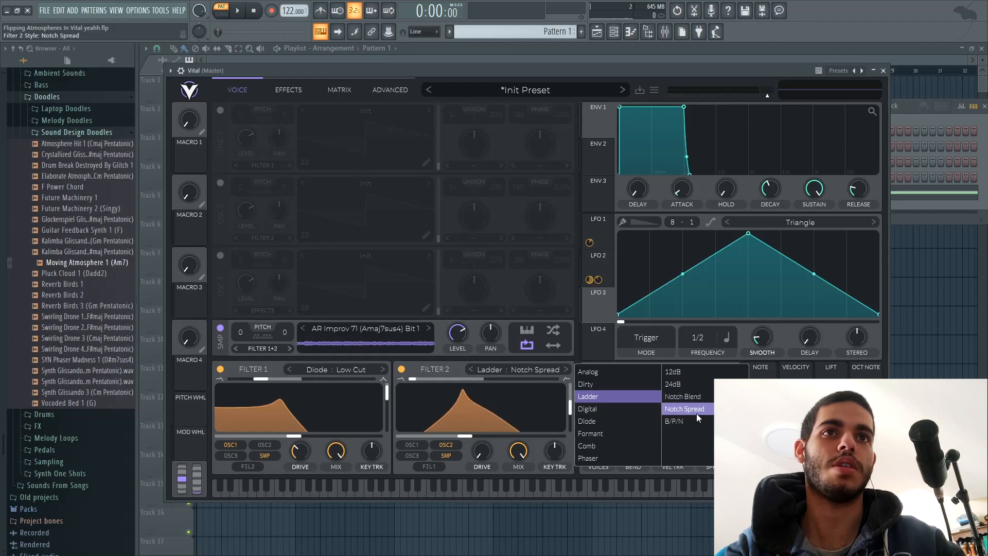
Step: Assign LFO 3 to the Filter 2 cutoff with a modulation amount of about 0.17 and start playback
drag(598, 309, 475, 436)
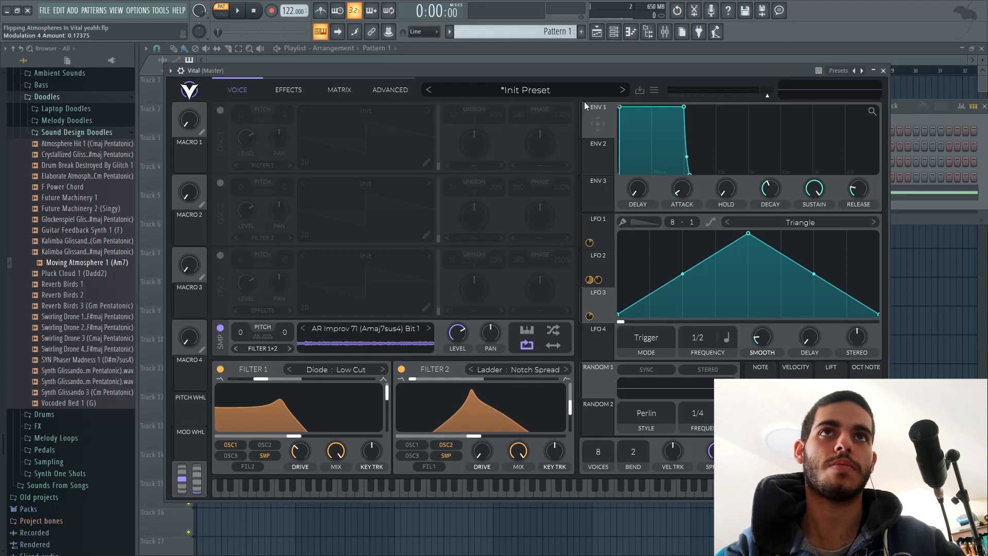
drag(551, 74, 535, 67)
key(space)
Step: Try LFO 3 rates of 1/16 and dotted 1/8 during playback, with the Filter 2 mix at 100%
drag(684, 336, 698, 317)
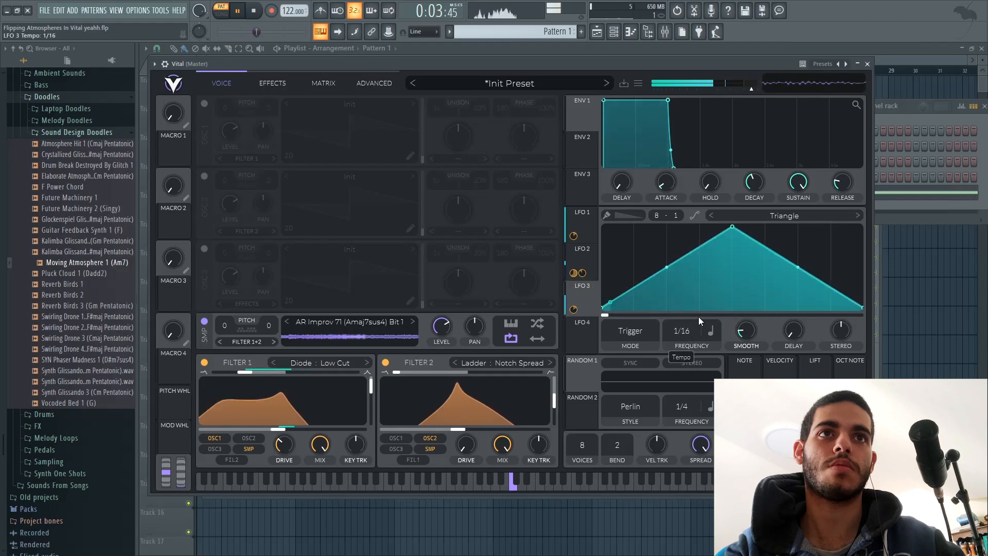
mouse_move(513, 452)
mouse_down()
mouse_move(502, 480)
mouse_move(517, 440)
mouse_up()
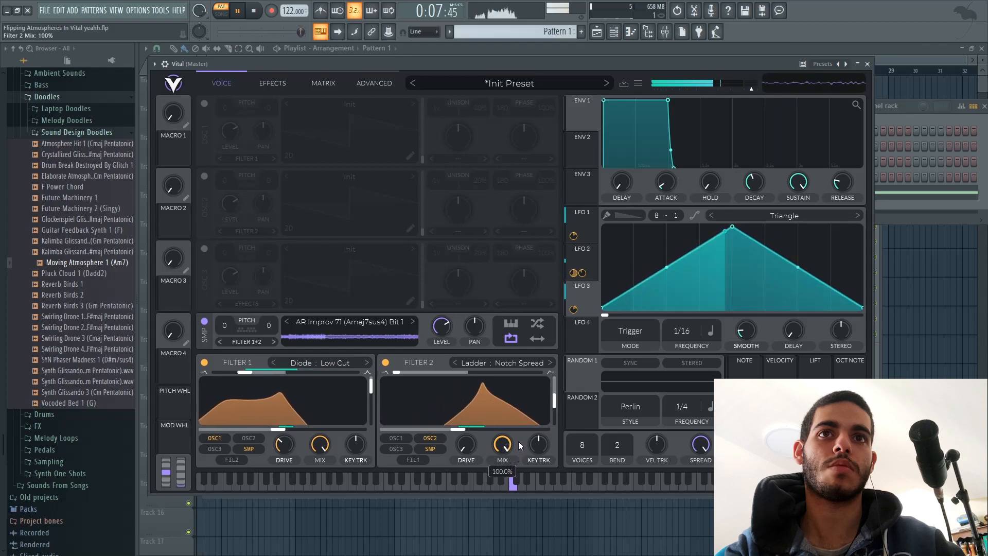
mouse_move(684, 321)
mouse_down()
mouse_move(681, 341)
mouse_move(698, 334)
mouse_up()
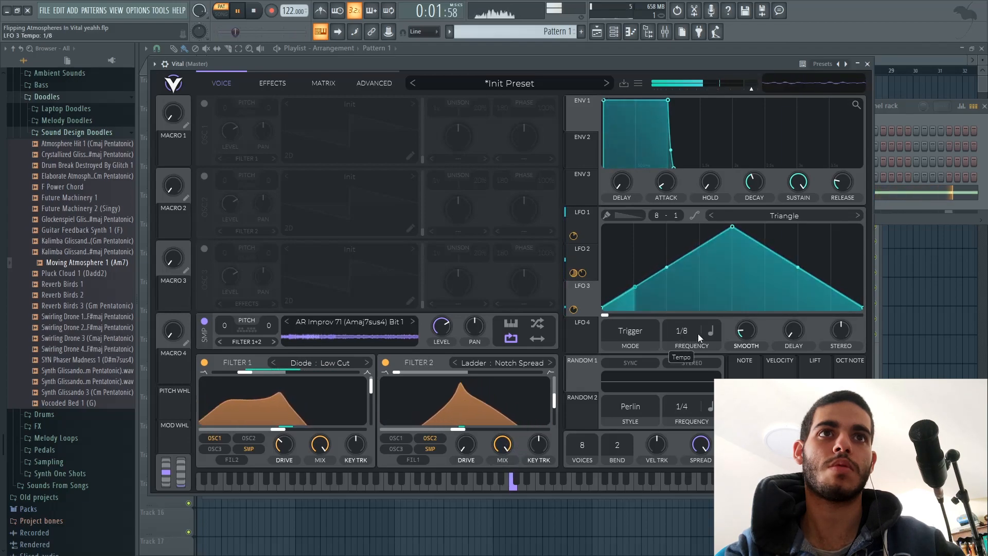
click(712, 331)
click(725, 363)
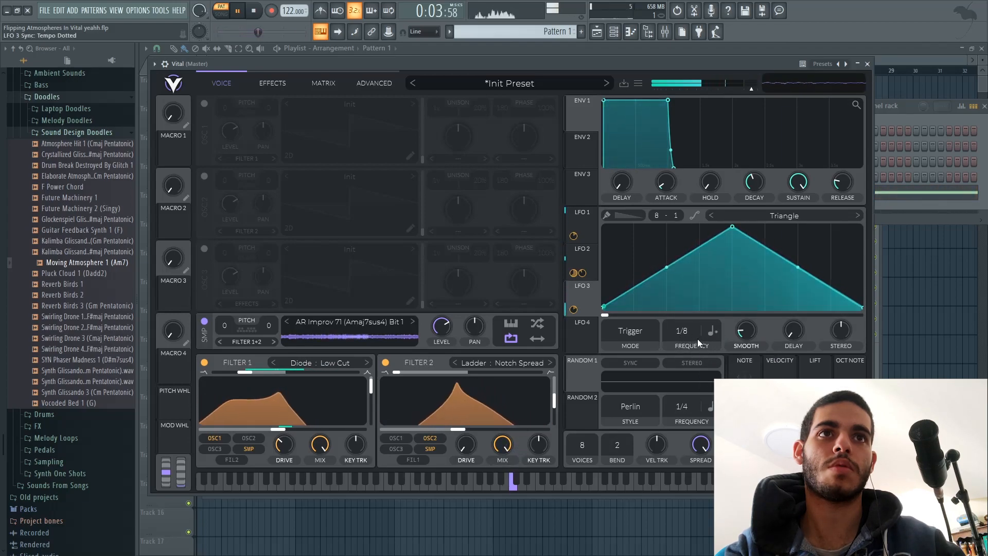
Step: Set LFO 3 to a straight 1/4 tempo rate and its Filter 2 cutoff modulation amount to about -0.156
drag(684, 329, 687, 360)
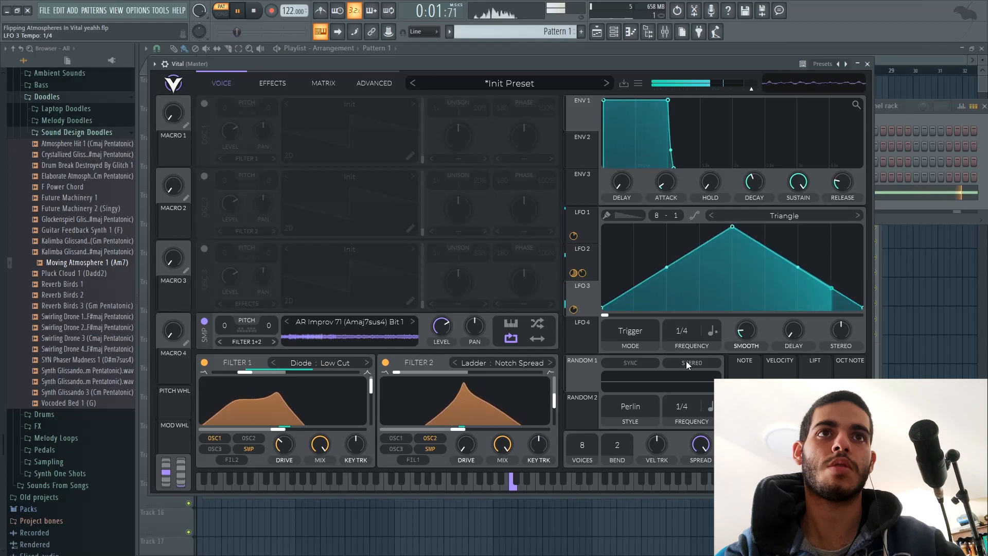
click(717, 332)
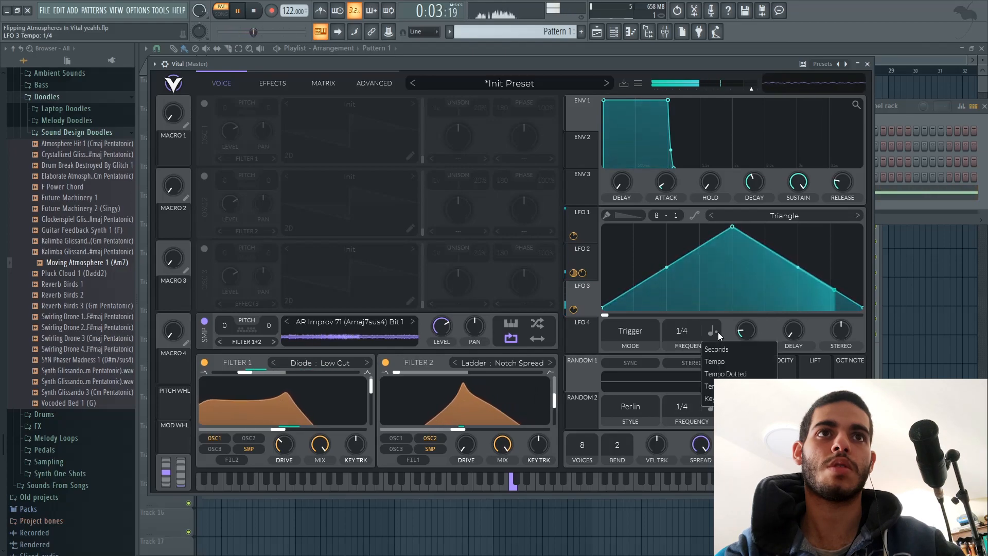
click(730, 360)
drag(540, 69, 561, 100)
mouse_move(482, 464)
mouse_down()
mouse_move(434, 462)
mouse_move(518, 471)
mouse_move(543, 459)
mouse_move(491, 466)
mouse_move(488, 499)
mouse_move(488, 474)
mouse_up()
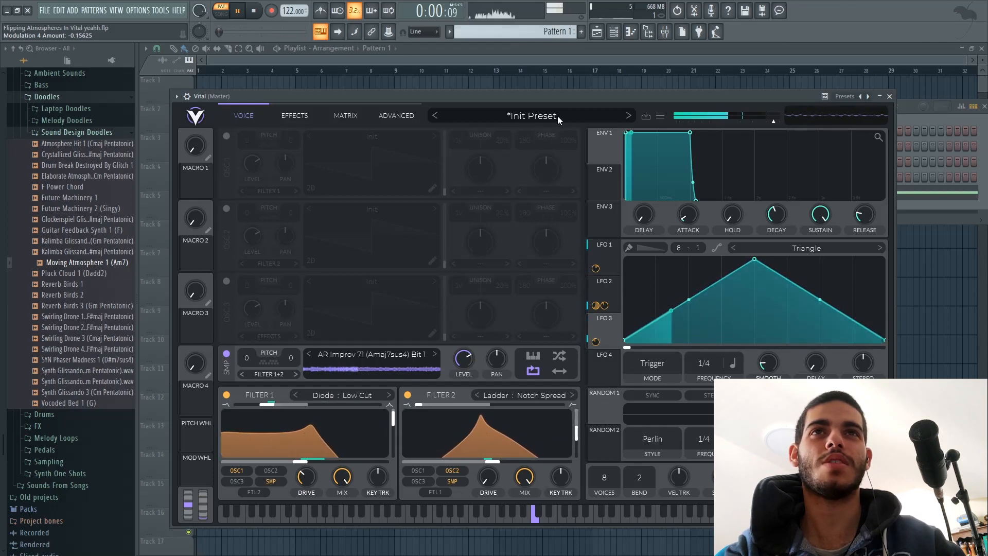
drag(551, 99, 554, 88)
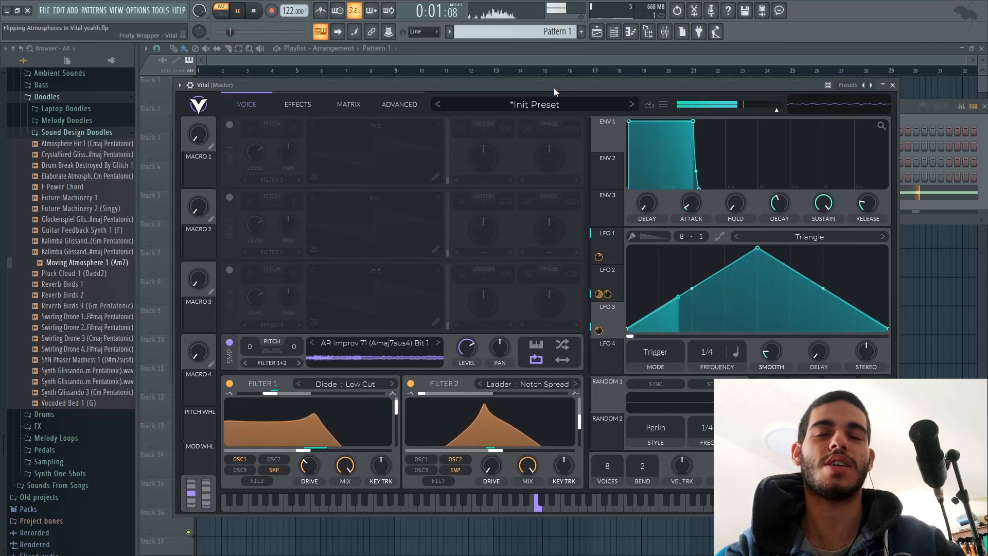
Step: Enable the Delay effect and set its mode to Ping Pong
click(301, 107)
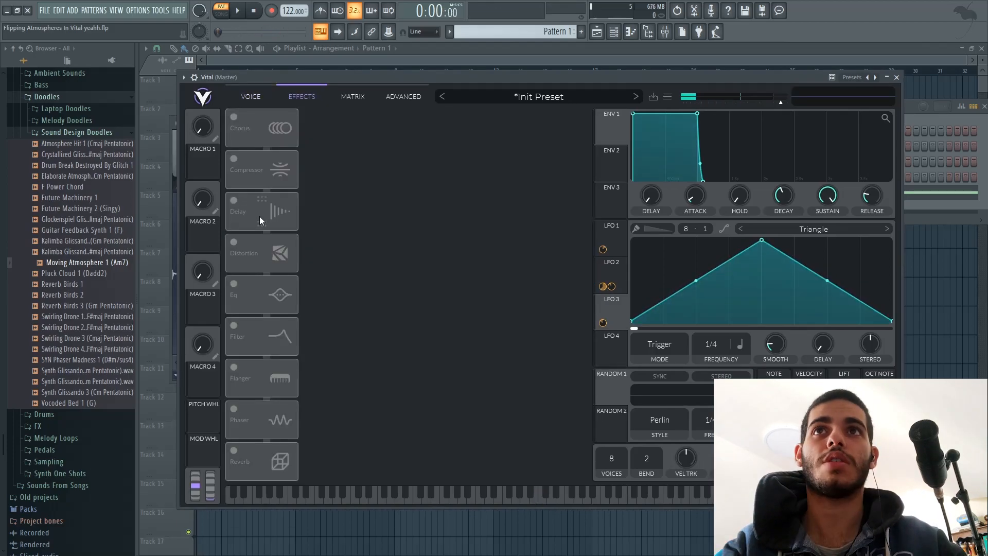
click(235, 200)
click(371, 165)
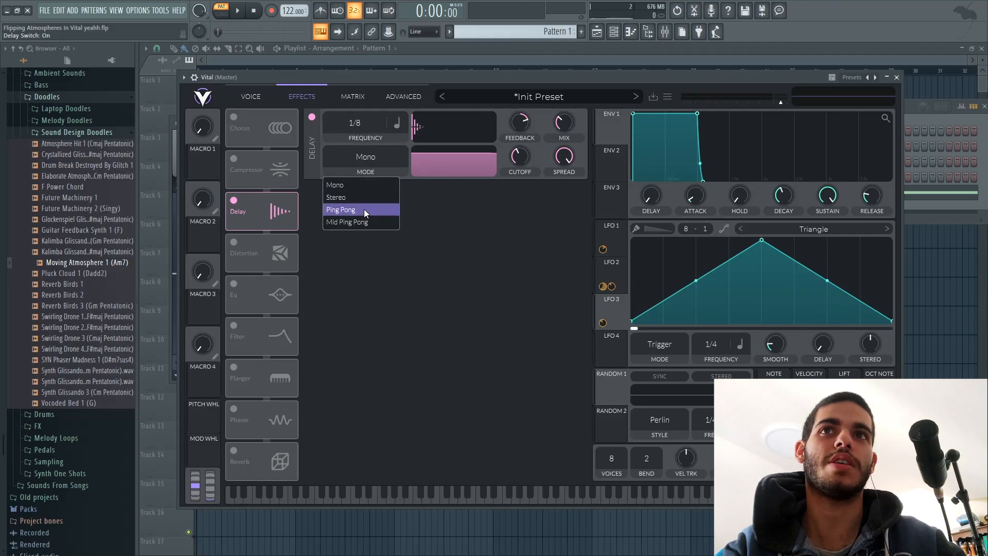
click(364, 209)
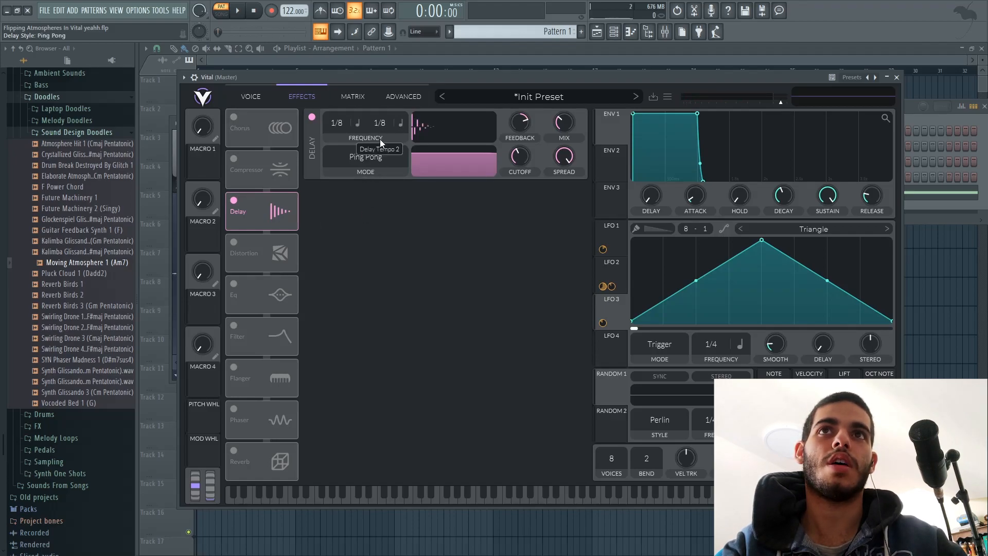
Step: Set the first delay time to dotted 1/4 and the second to 1/8, and audition the result
drag(382, 138, 378, 155)
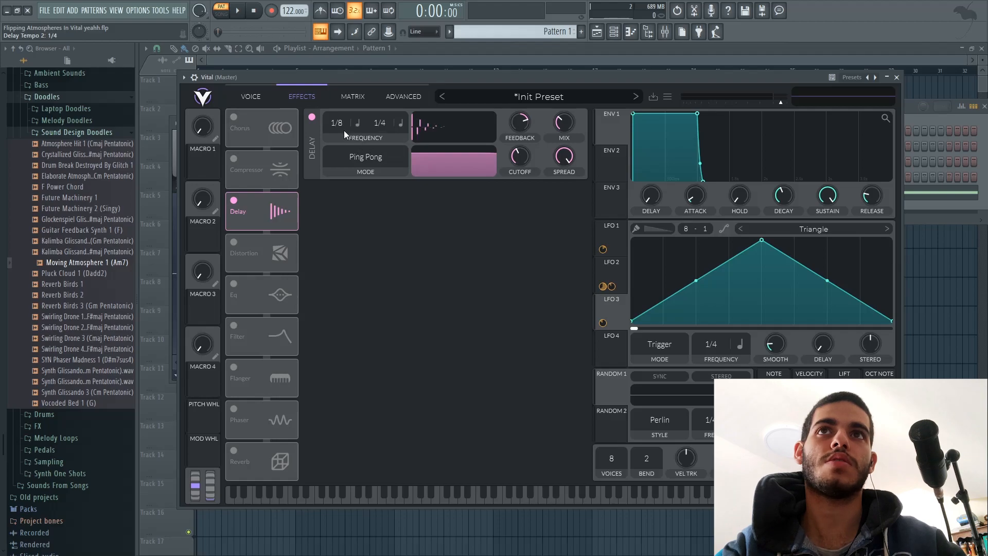
click(357, 125)
click(363, 164)
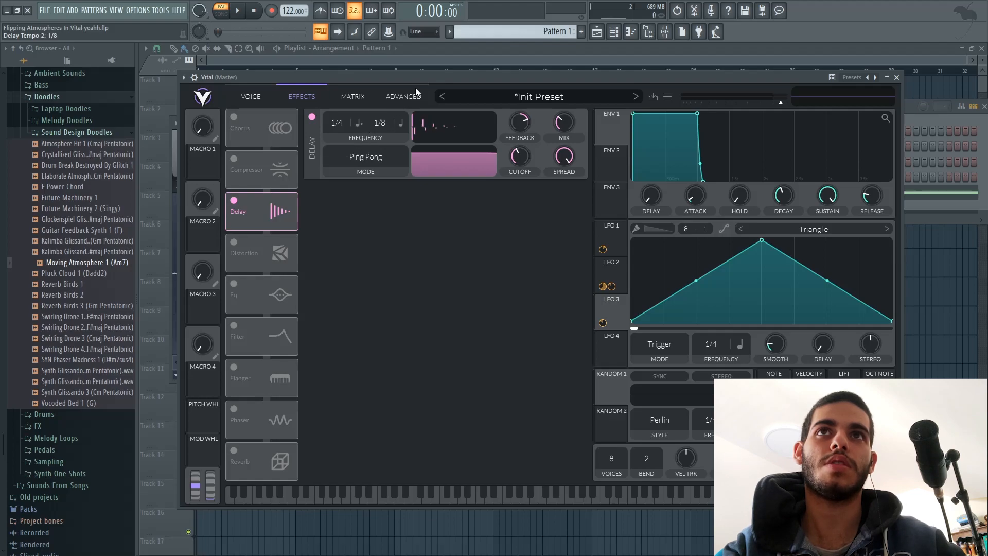
drag(424, 79, 433, 82)
key(space)
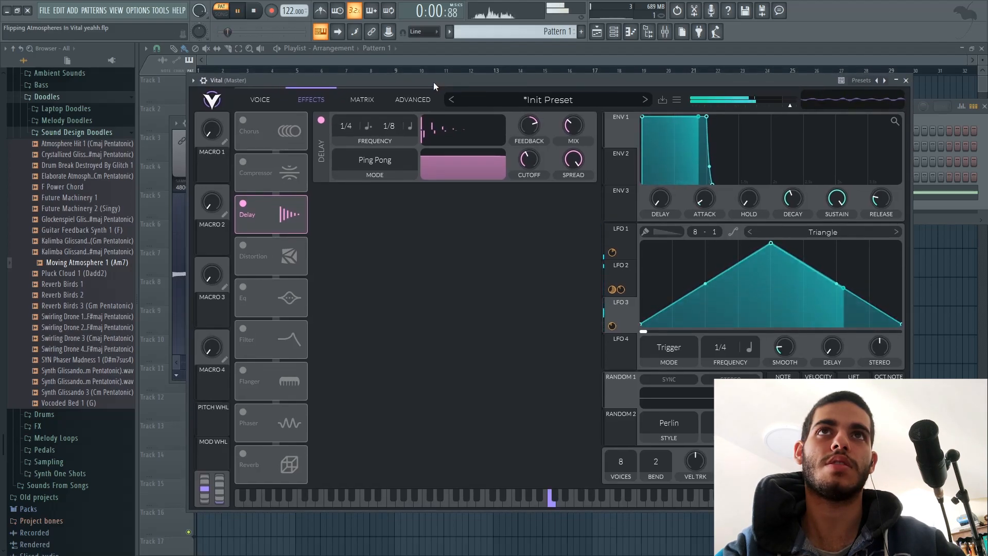
key(space)
Step: Set the delay's filter cutoff to 136 and its mix to about 48%, and audition the result
drag(433, 81, 421, 96)
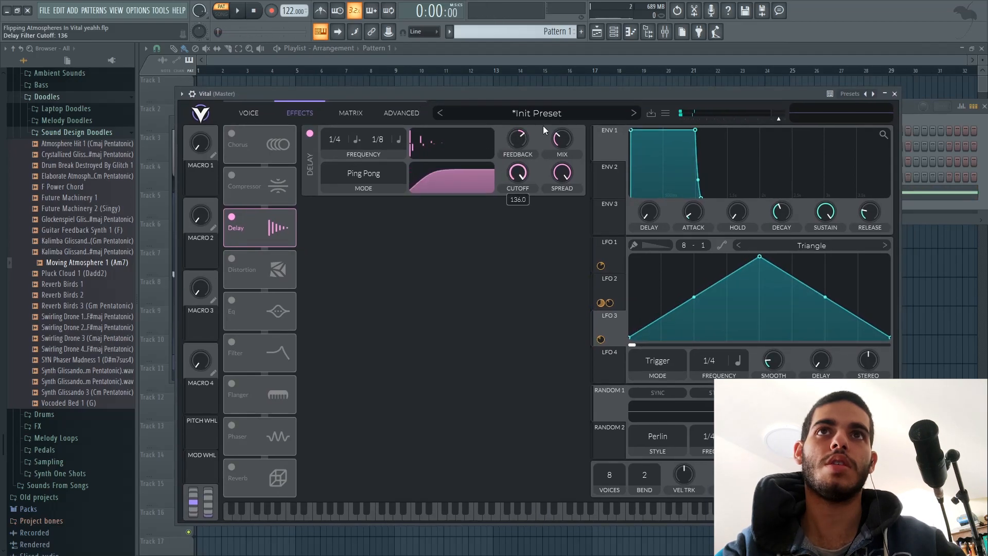
click(562, 138)
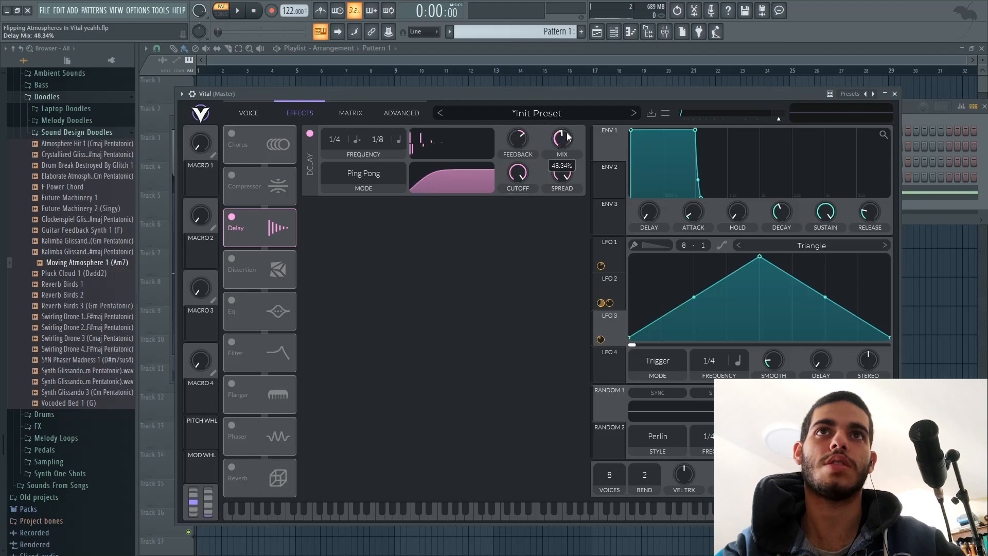
drag(564, 95, 561, 91)
key(space)
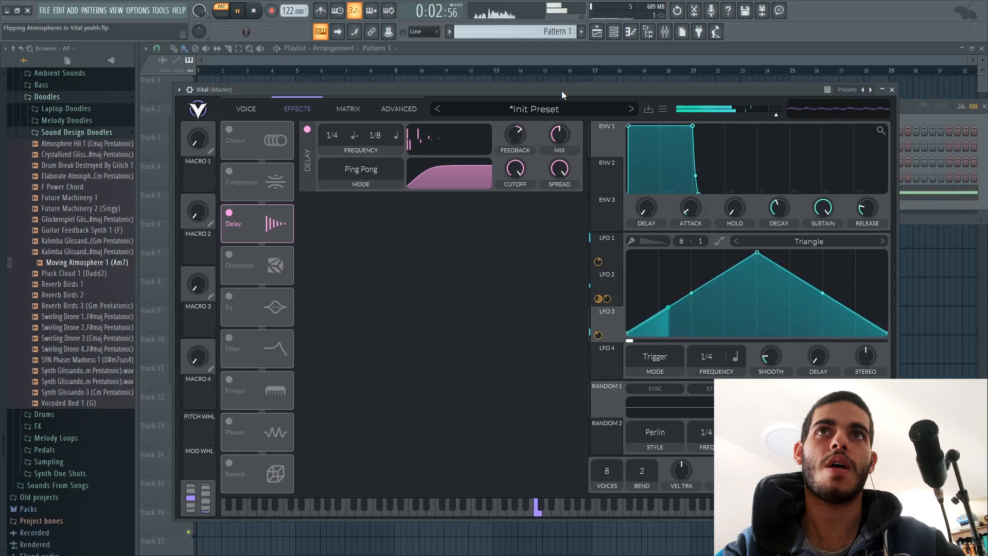
key(space)
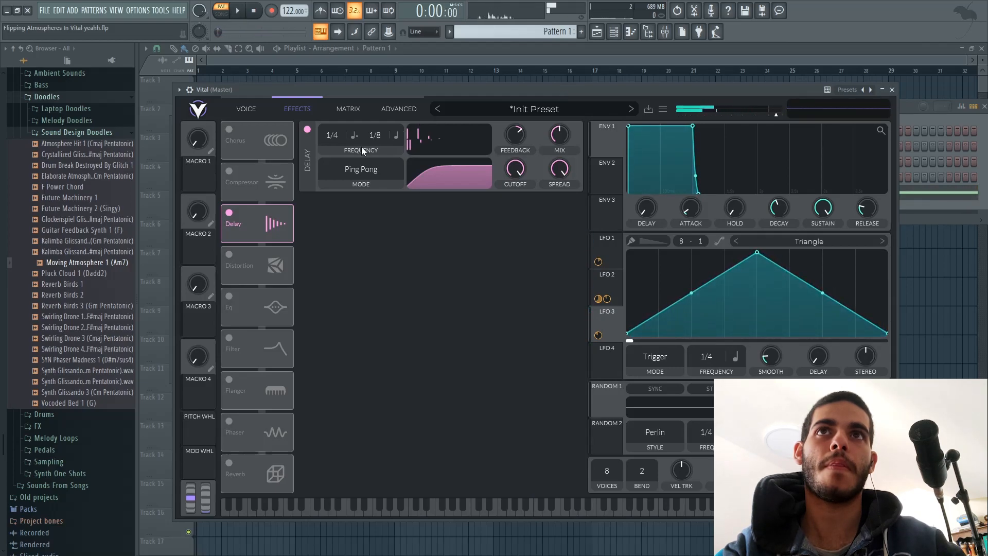
Step: Switch the first 1/4 delay time to straight tempo sync, audition it, and set the second delay time to 1/2
click(354, 135)
click(359, 166)
drag(439, 92, 446, 91)
key(space)
key(space)
drag(388, 137, 403, 131)
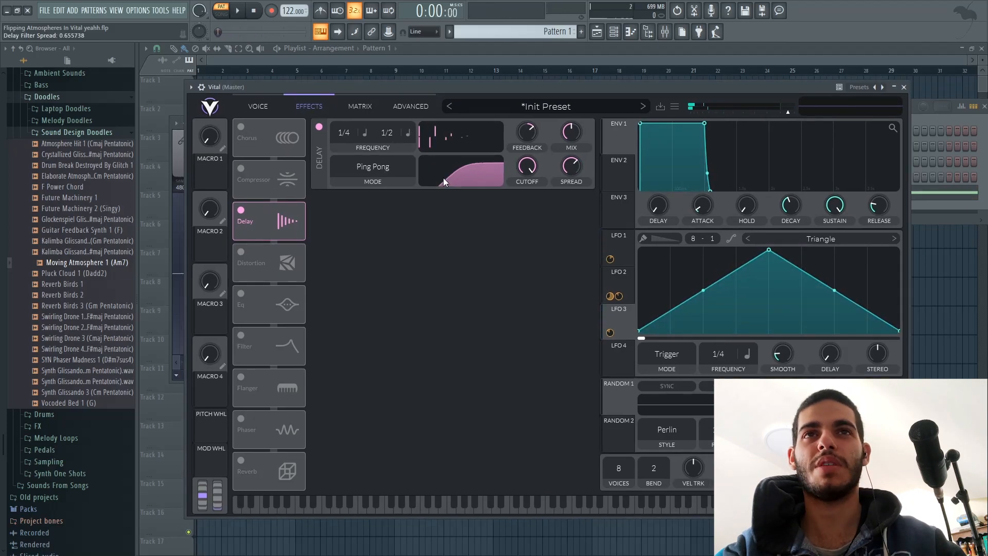
Step: Narrow the delay's filter spread to about 0.66 and play the pattern
drag(443, 179, 443, 179)
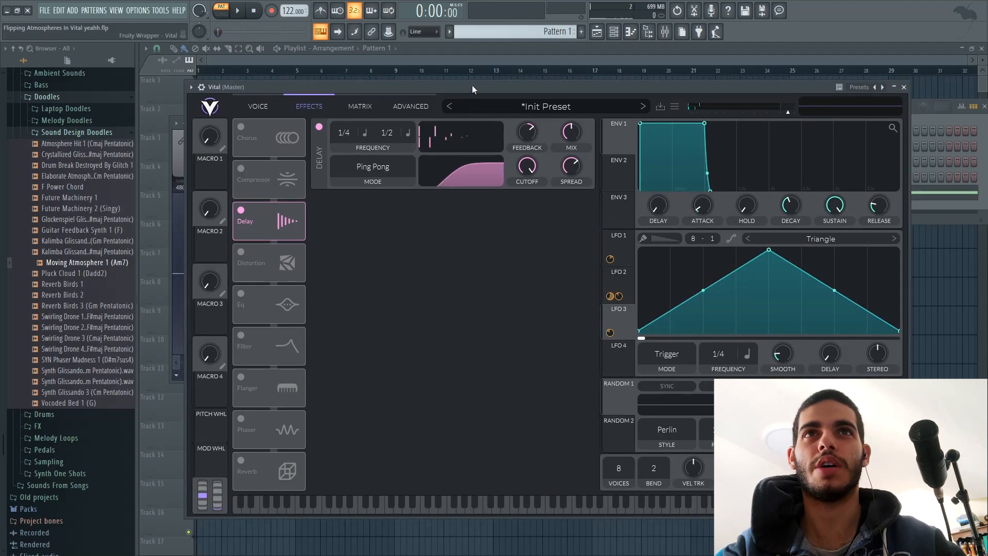
drag(473, 86, 485, 88)
key(space)
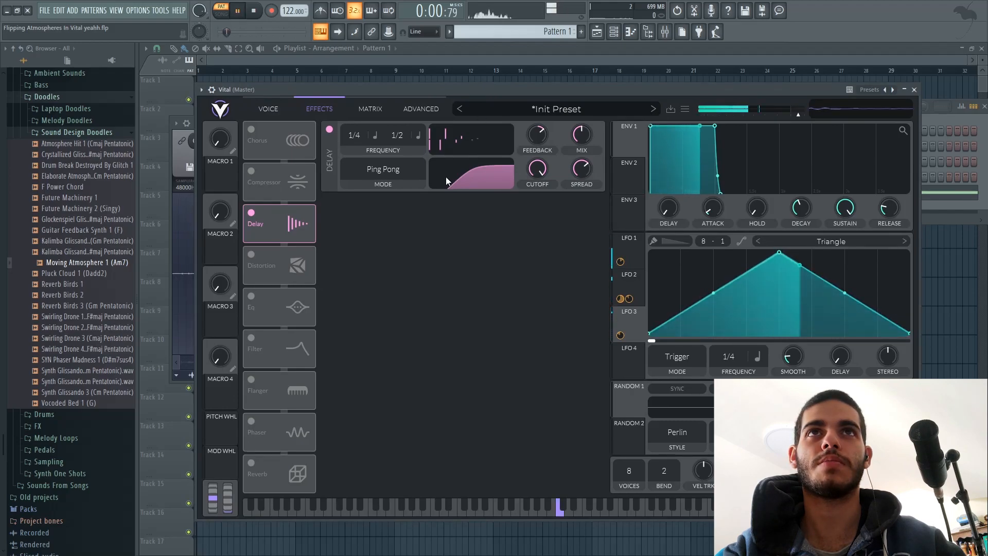
Step: Set the delay's filter spread to about 0.62 and its feedback to 36%, and audition the pattern
key(space)
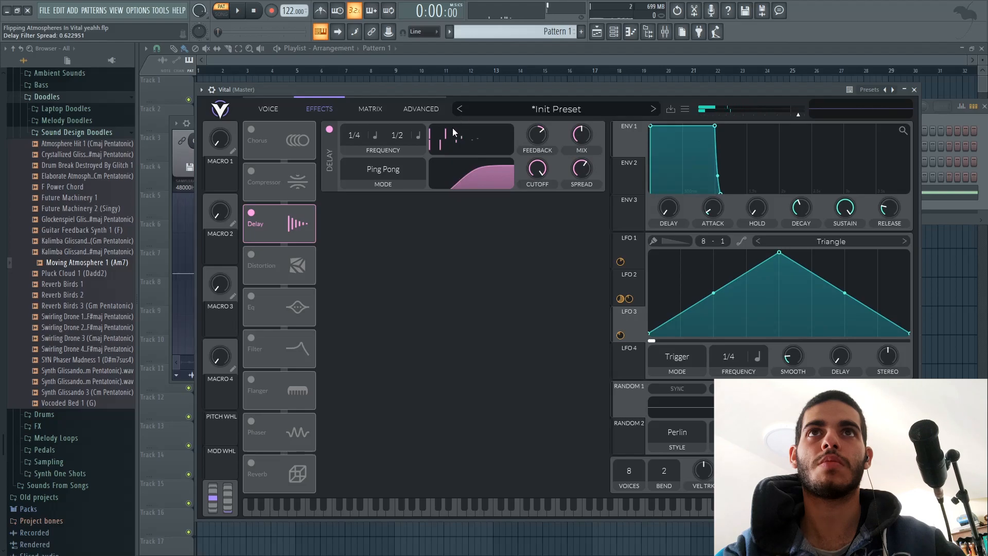
drag(471, 90, 475, 90)
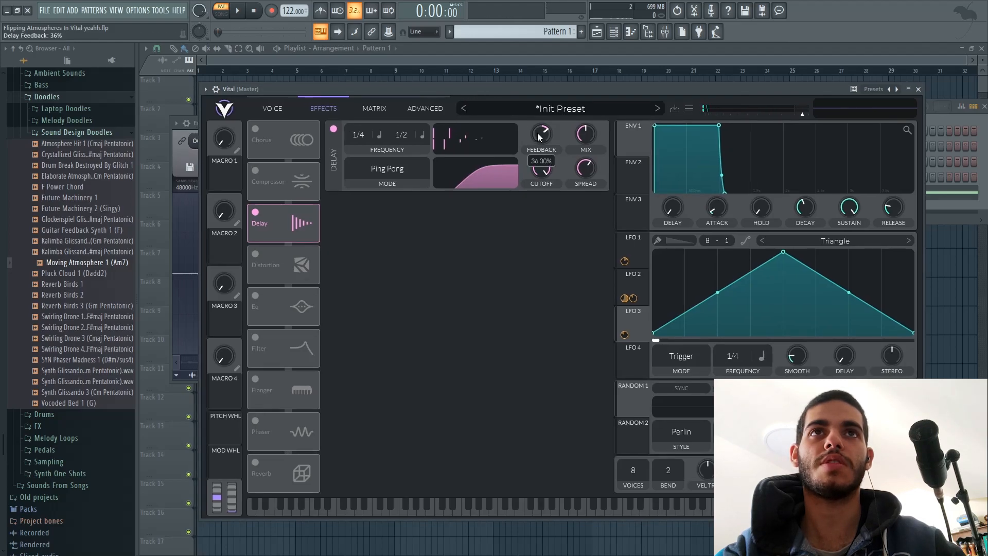
drag(538, 96, 541, 88)
key(space)
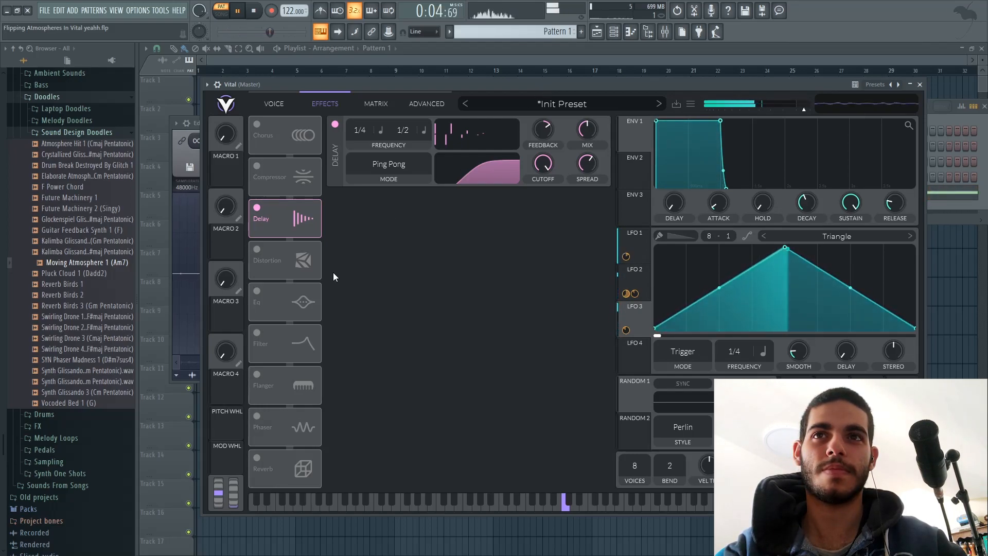
key(space)
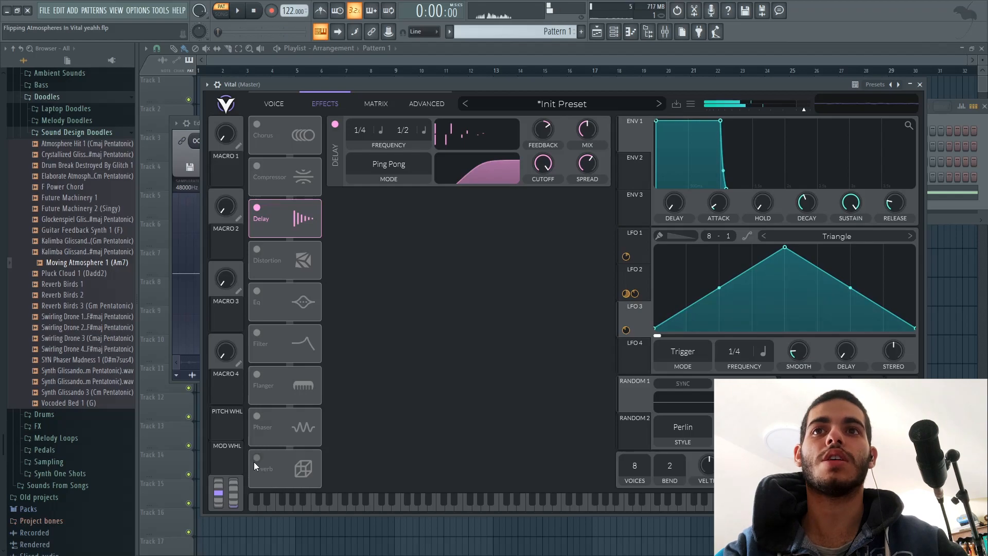
Step: Turn on the reverb with its low band cut, chorus amount about 1.2%, size 81% and a longer decay time
click(256, 458)
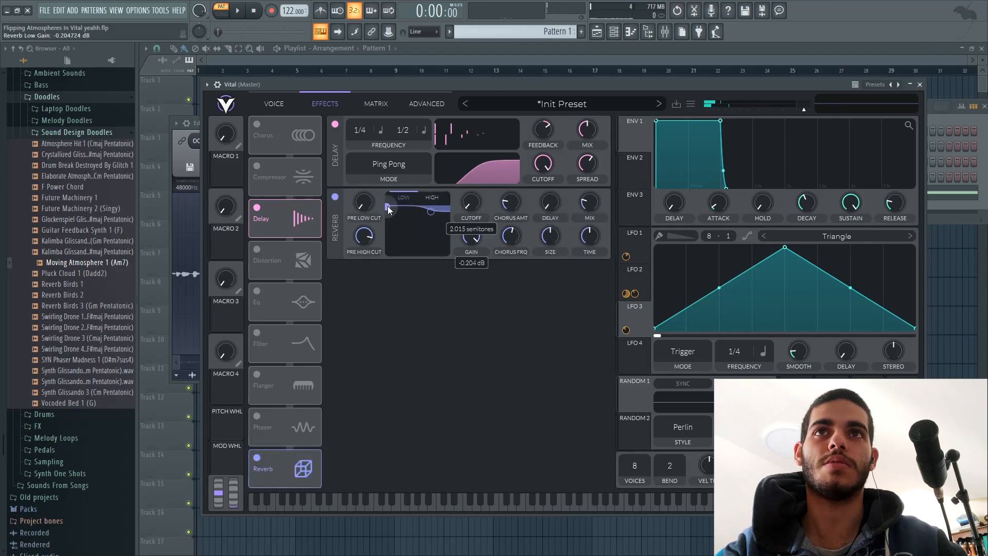
drag(387, 205, 379, 182)
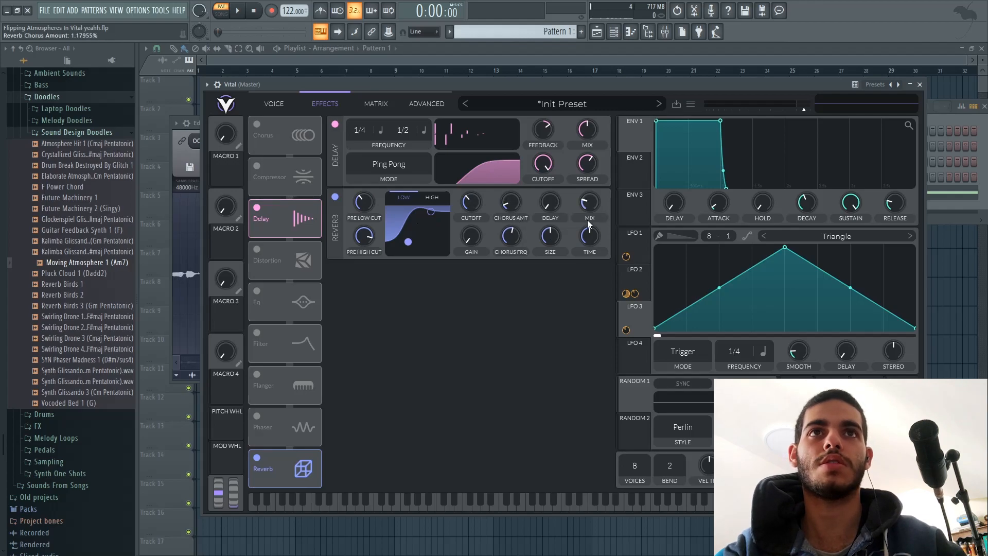
drag(591, 235, 569, 218)
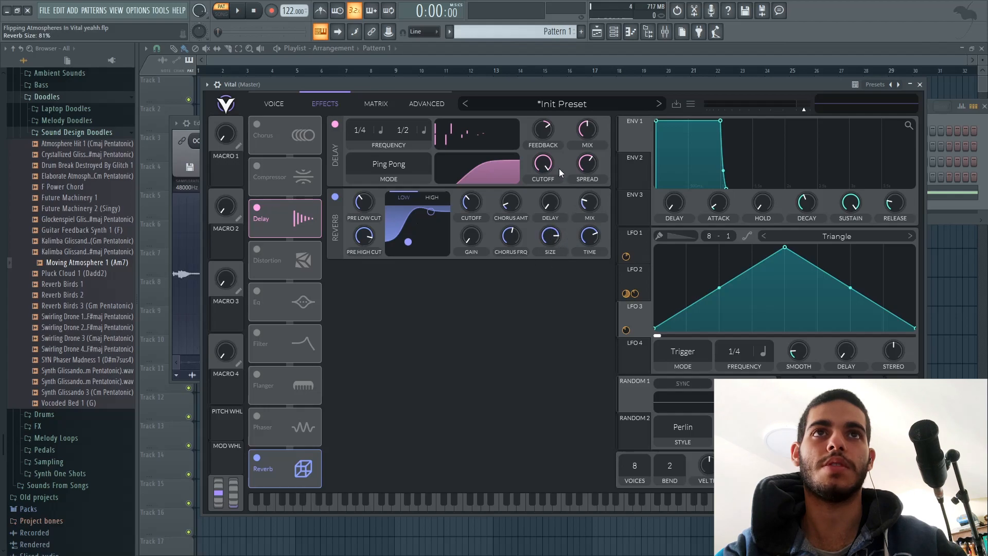
Step: Play the pattern to audition the sample with both the ping-pong delay and the reverb
drag(558, 83, 542, 87)
key(space)
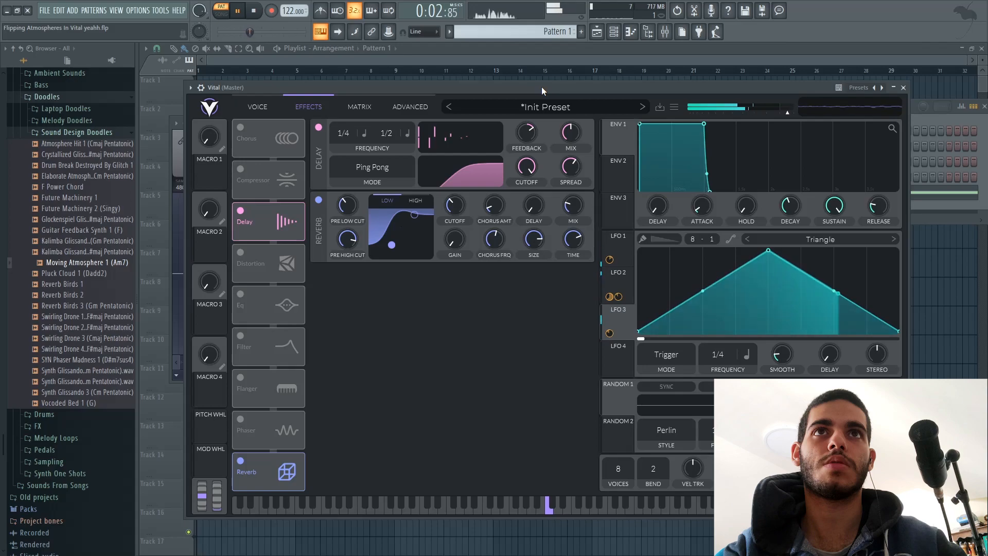
drag(542, 86, 537, 88)
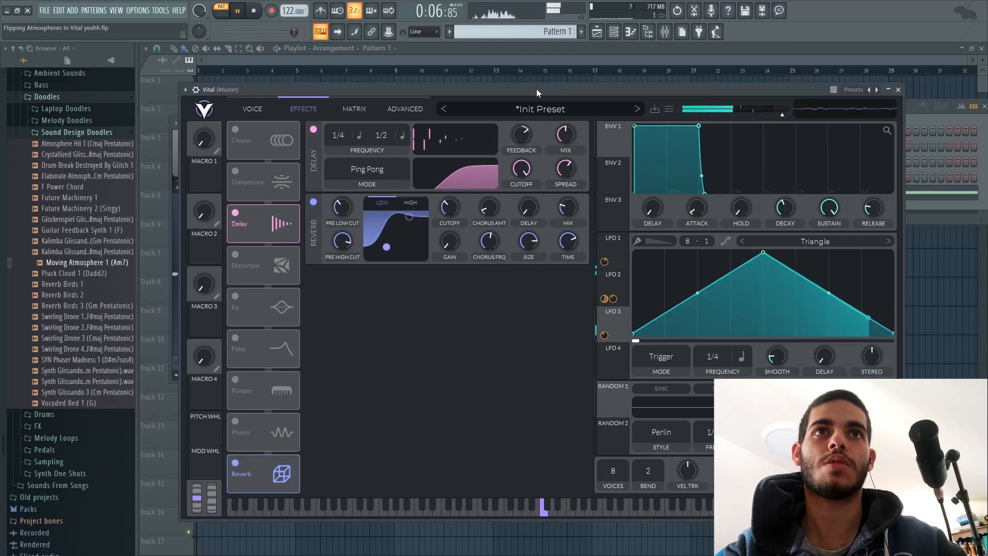
key(space)
drag(537, 89, 529, 86)
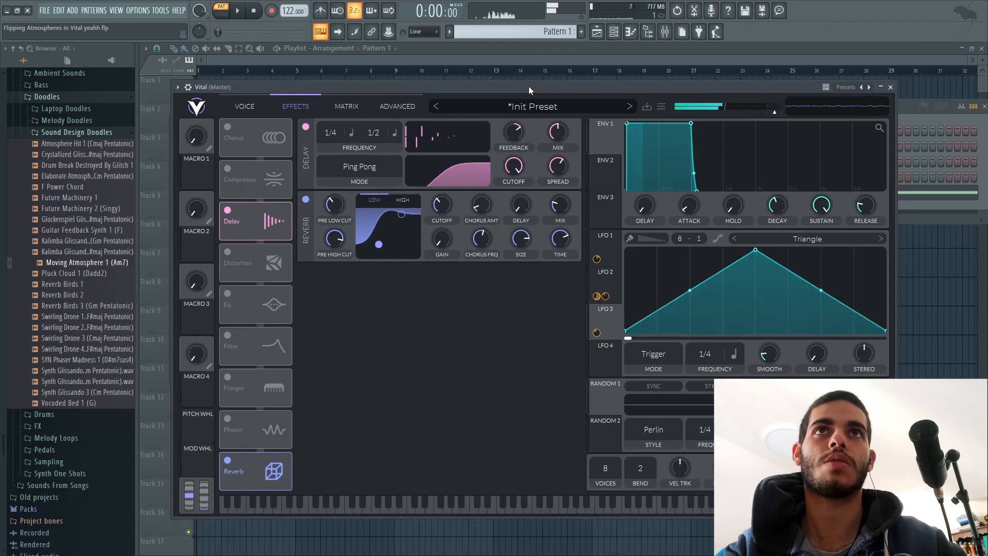
Step: Keep sample key tracking on, limit the synth to 1 voice with about 1.41 s portamento, and start playback
click(259, 108)
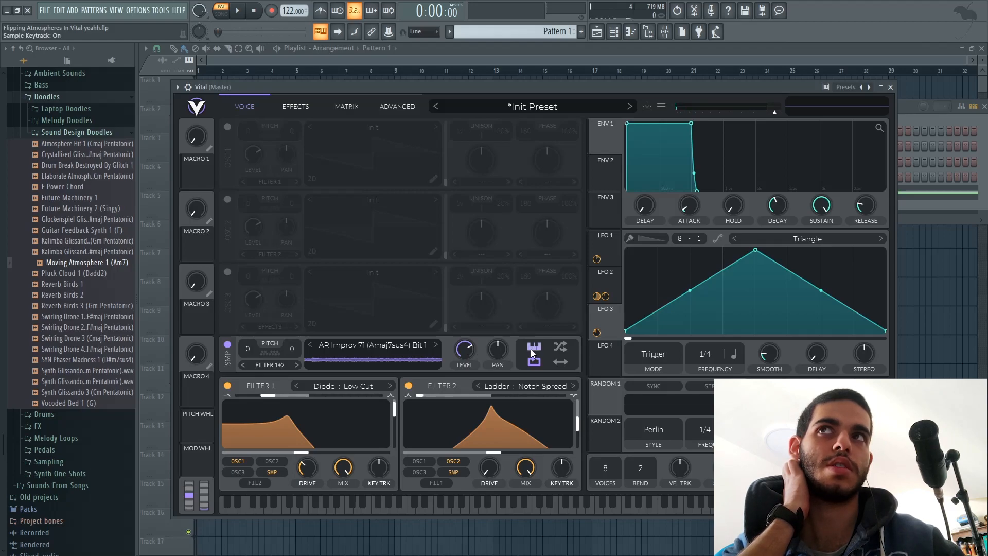
drag(434, 85, 437, 69)
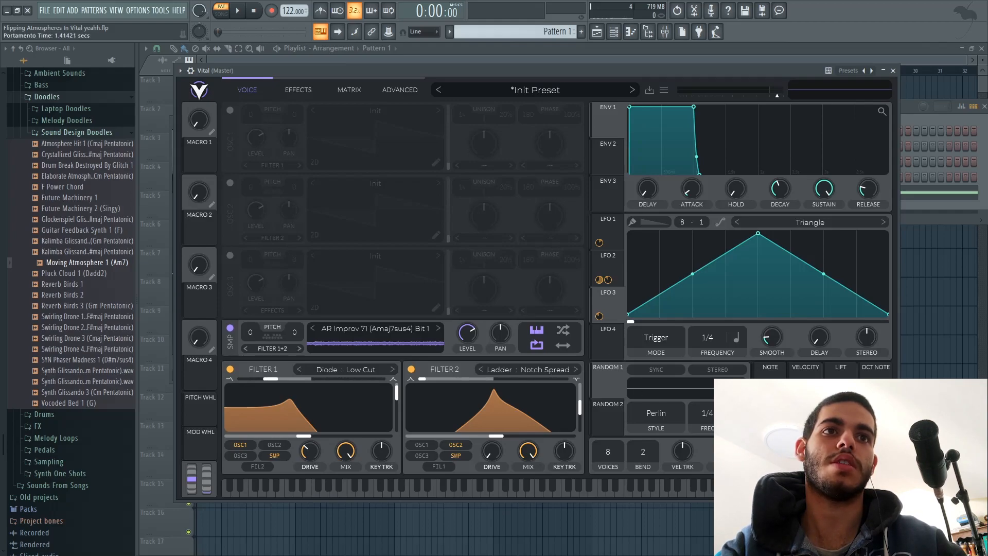
key(space)
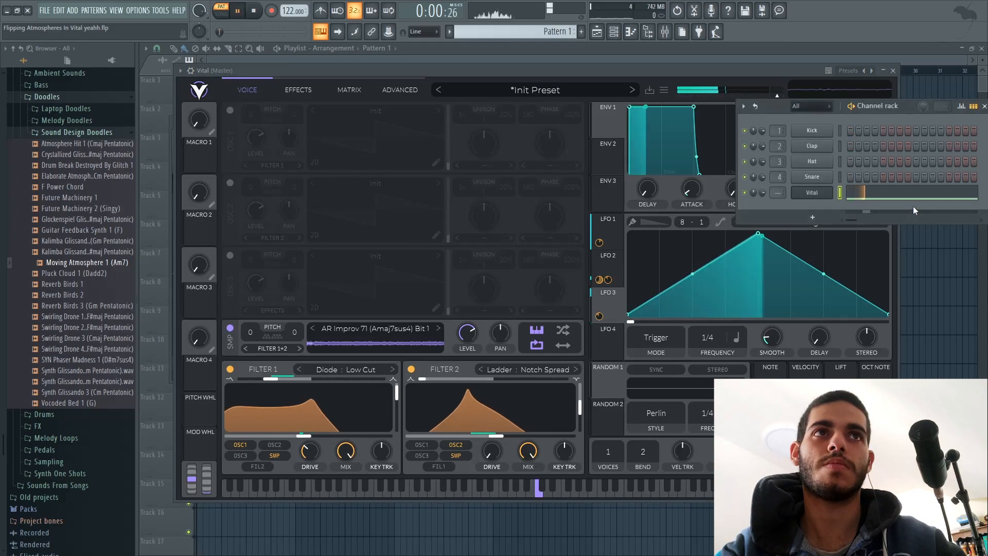
Step: Try overlapping G5, C5 and G4 notes in Vital's piano roll to audition the glide, and delete these test notes
key(F7)
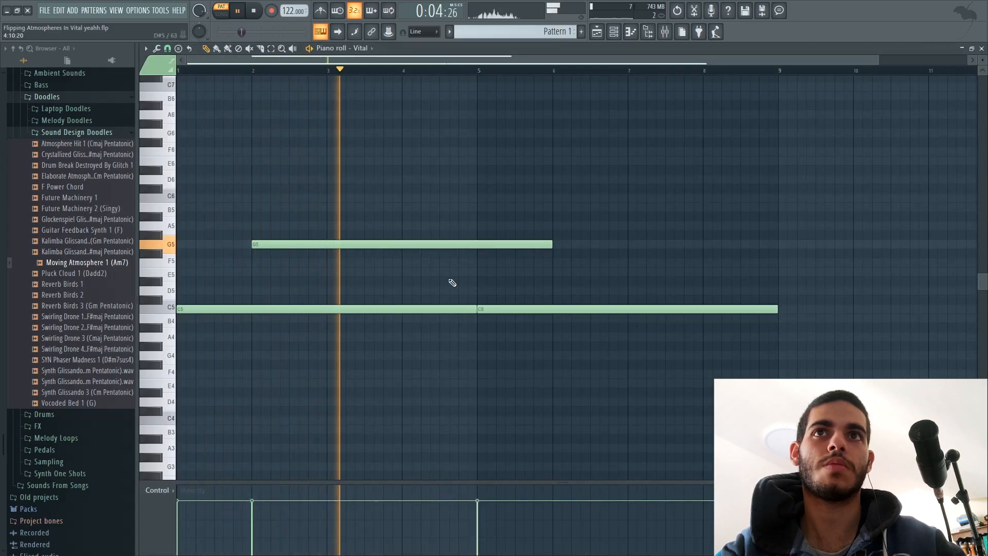
click(480, 72)
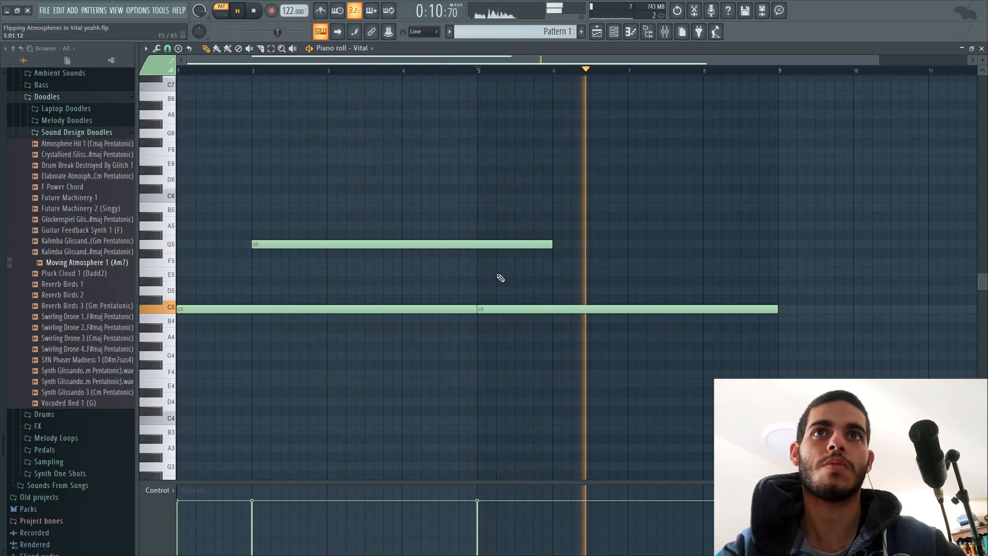
click(641, 355)
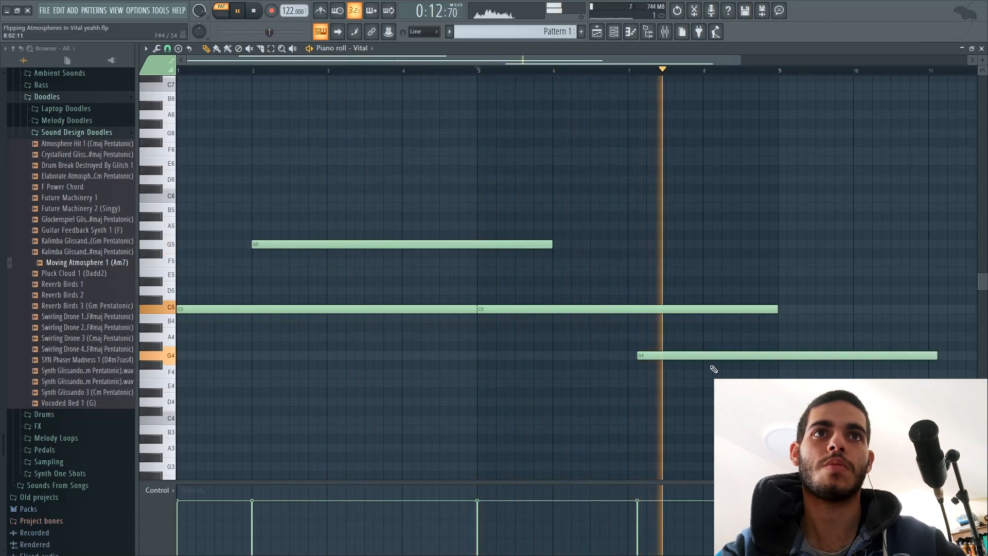
right_click(712, 357)
key(space)
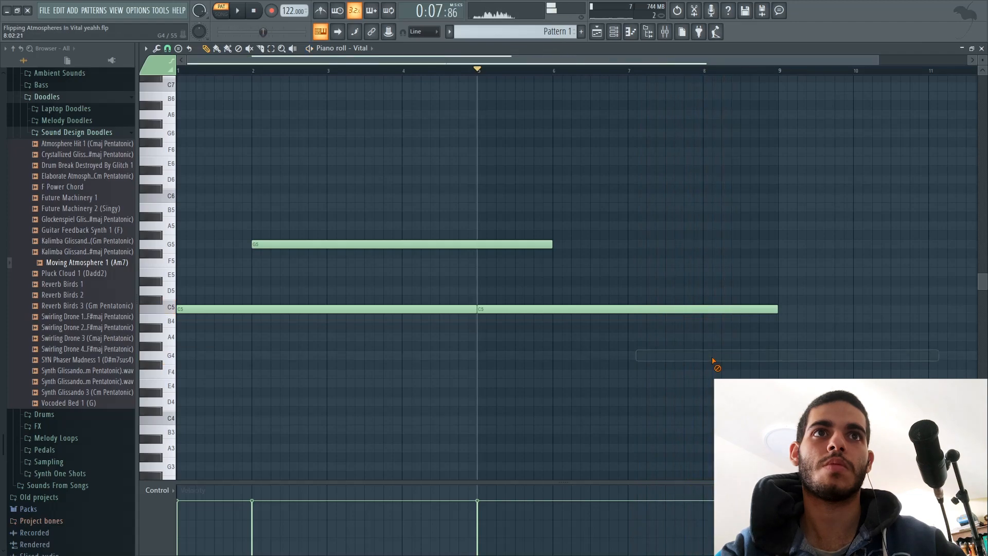
right_click(526, 309)
right_click(479, 244)
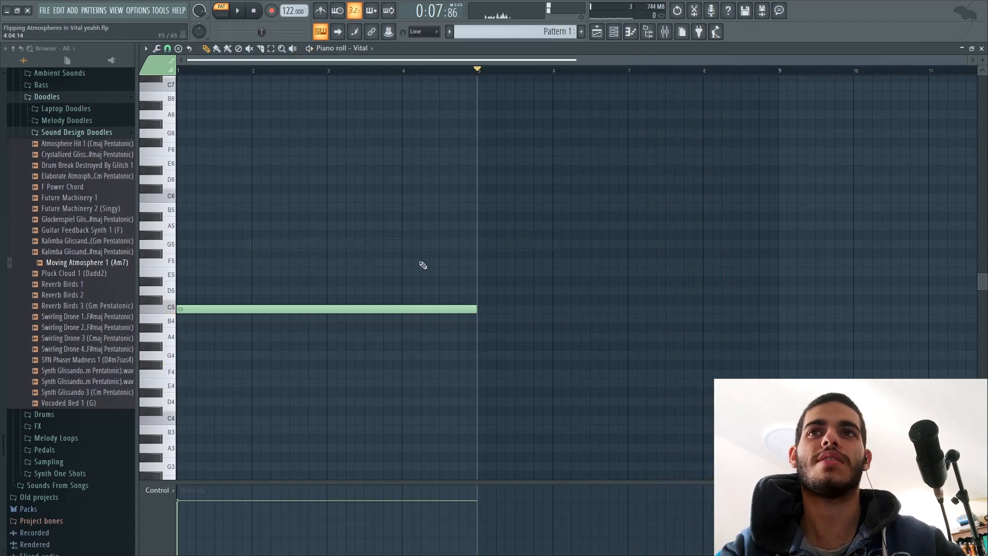
Step: Replace the C5 note with a four-bar F4 note starting at bar 1, and audition it in Vital
right_click(314, 309)
click(181, 373)
click(257, 11)
key(space)
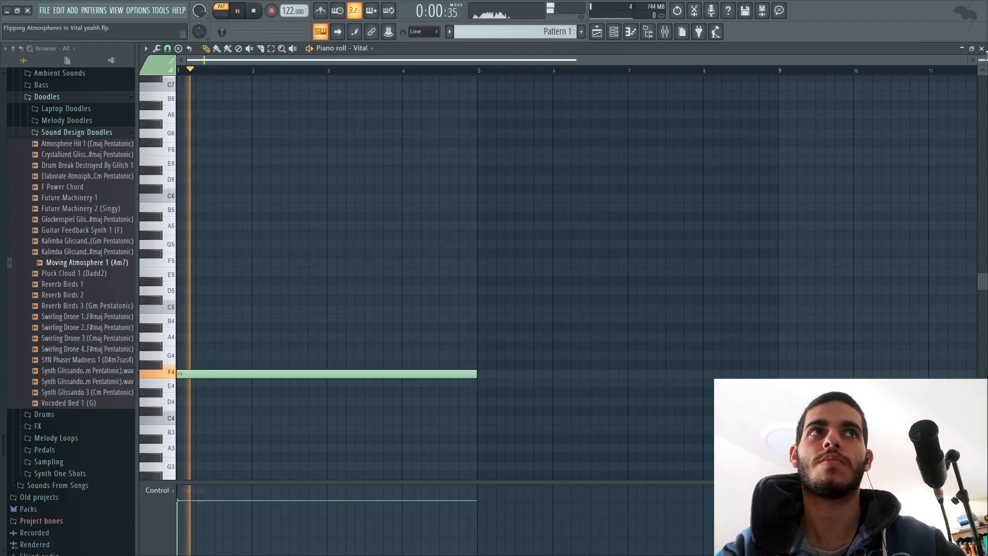
key(F7)
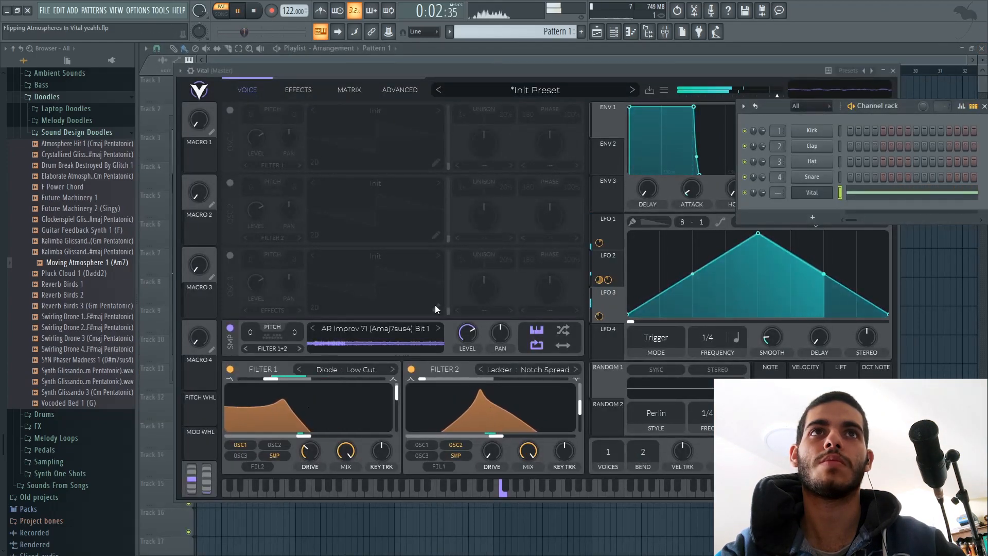
drag(468, 70, 468, 72)
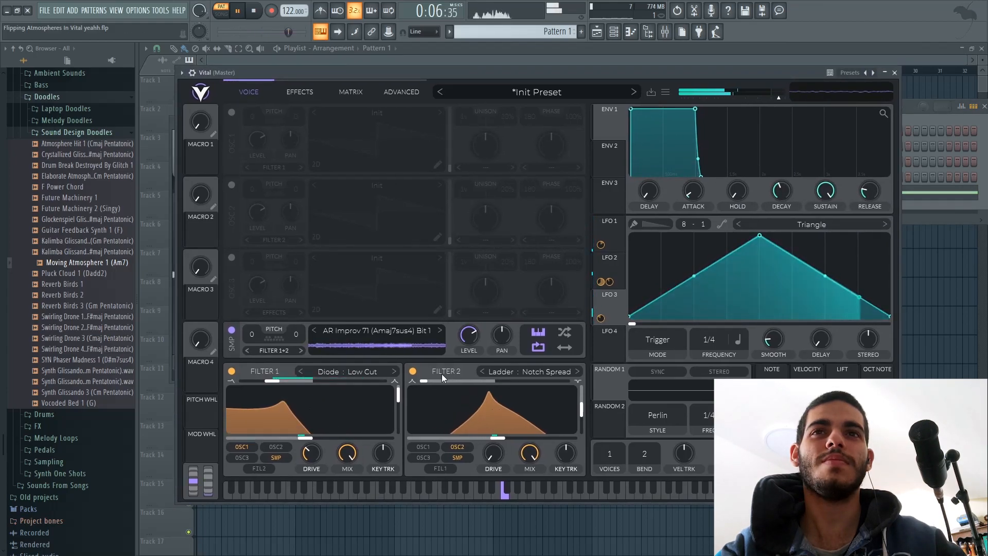
key(space)
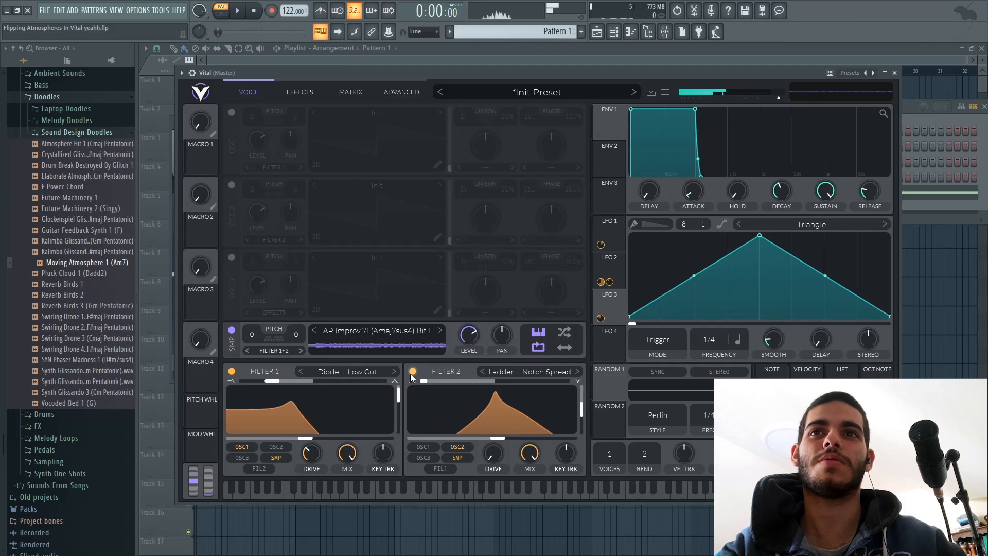
Step: Turn off both filters, the delay and the reverb, and play the dry sample for comparison
click(412, 371)
click(231, 371)
click(299, 92)
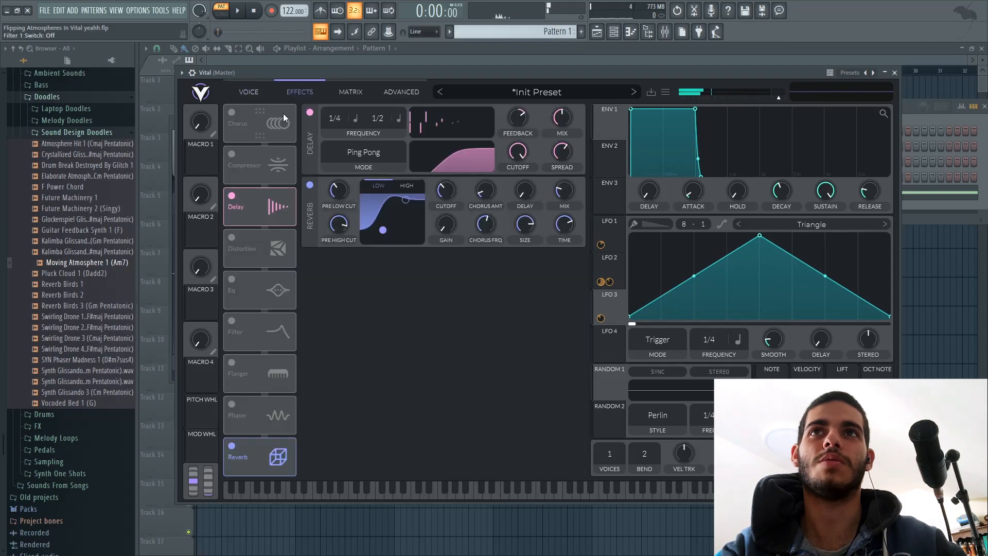
click(232, 195)
click(232, 446)
drag(395, 70, 400, 69)
key(space)
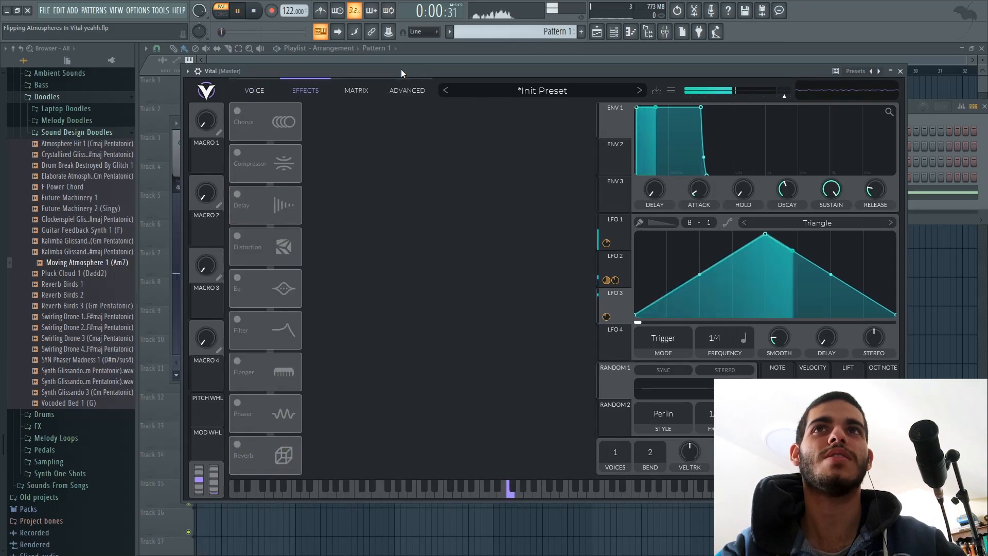
key(space)
Step: Turn the reverb, delay and both filters back on, and audition the processed sample
click(234, 443)
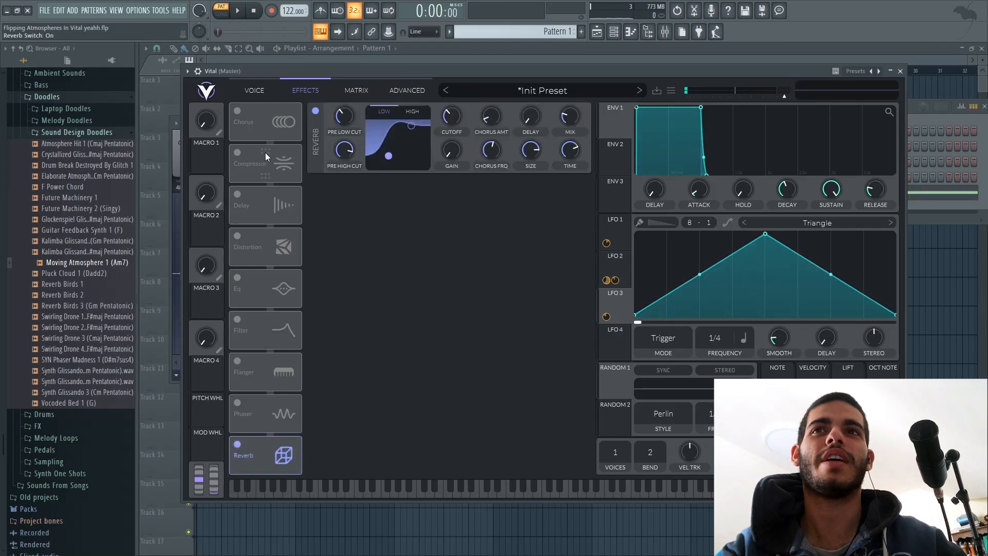
click(256, 190)
click(275, 93)
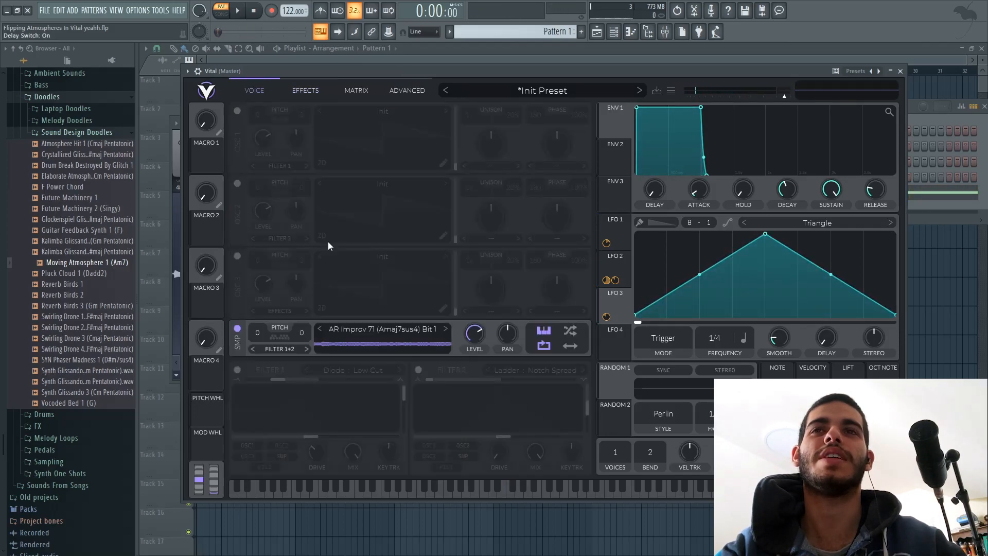
click(238, 369)
click(418, 370)
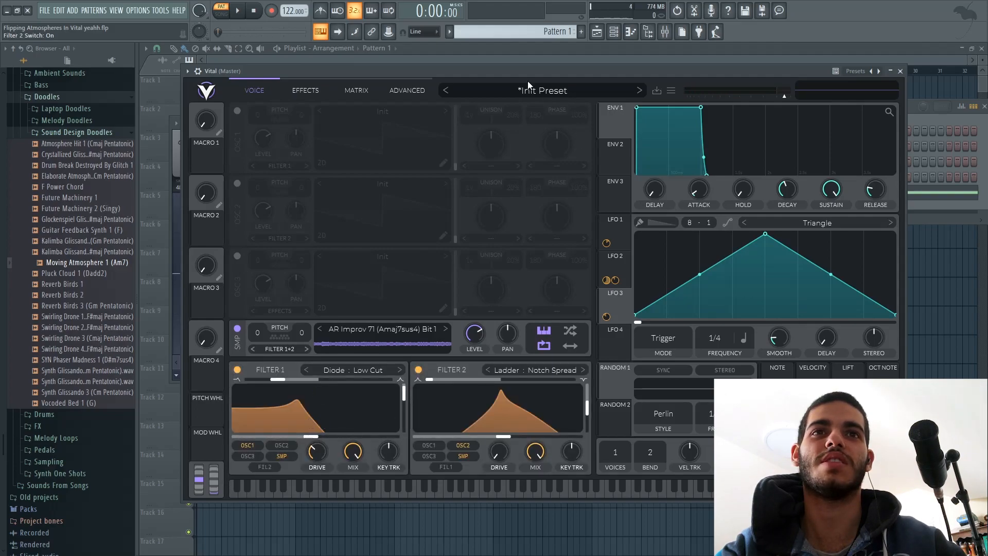
drag(525, 72, 508, 70)
key(space)
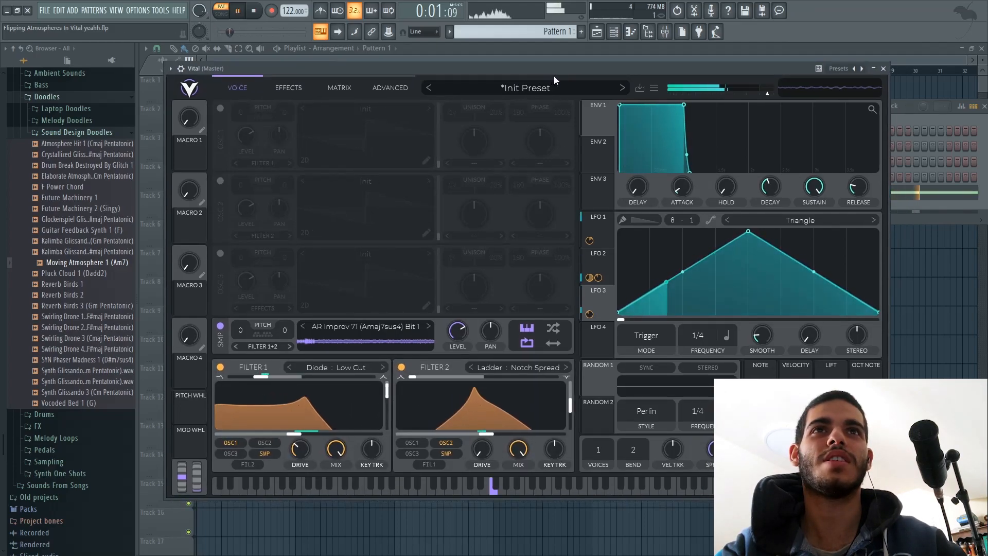
drag(592, 71, 604, 69)
key(space)
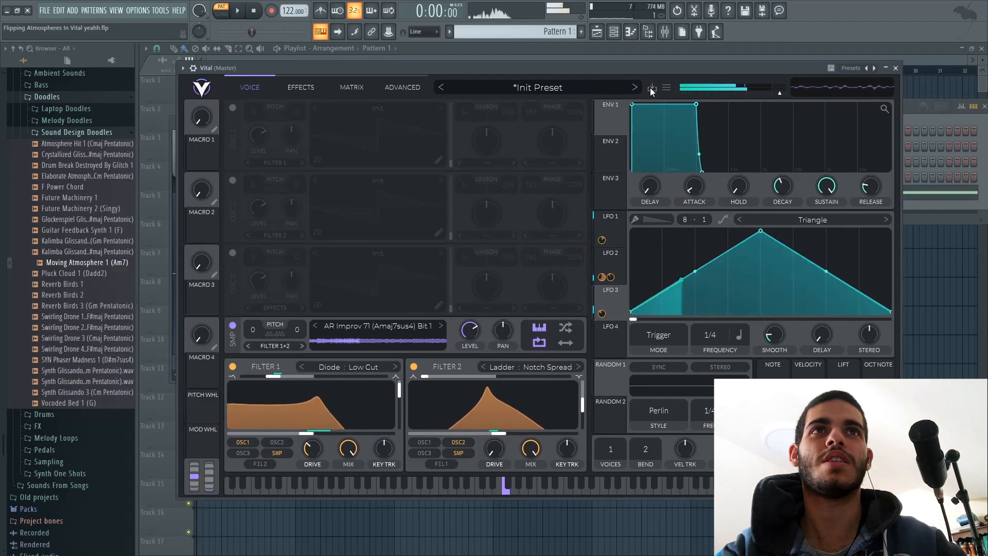
click(651, 88)
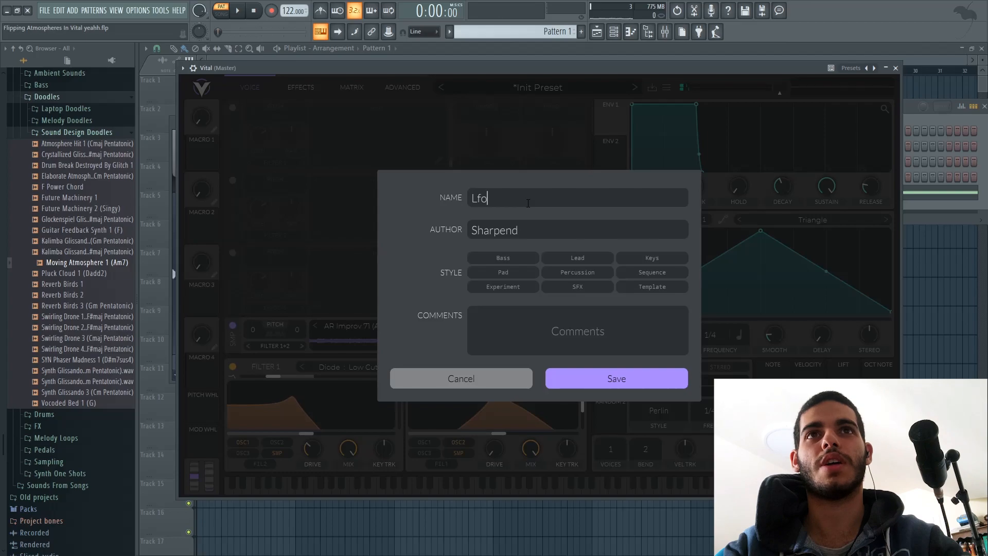
text(Lfo)
key(Escape)
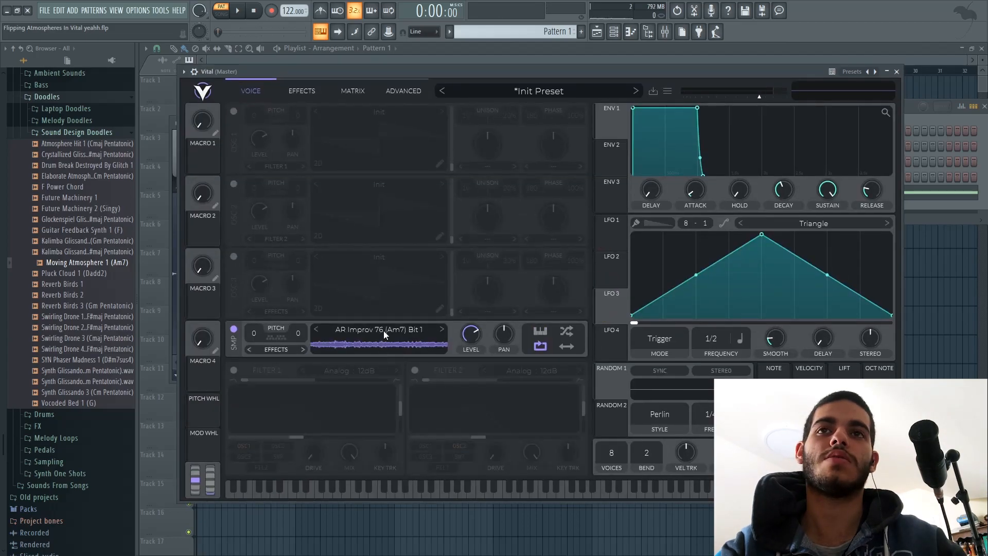
Step: Play the pattern to hear the unprocessed AR Improv 76 (Am7) sample in the fresh patch
drag(436, 70, 440, 71)
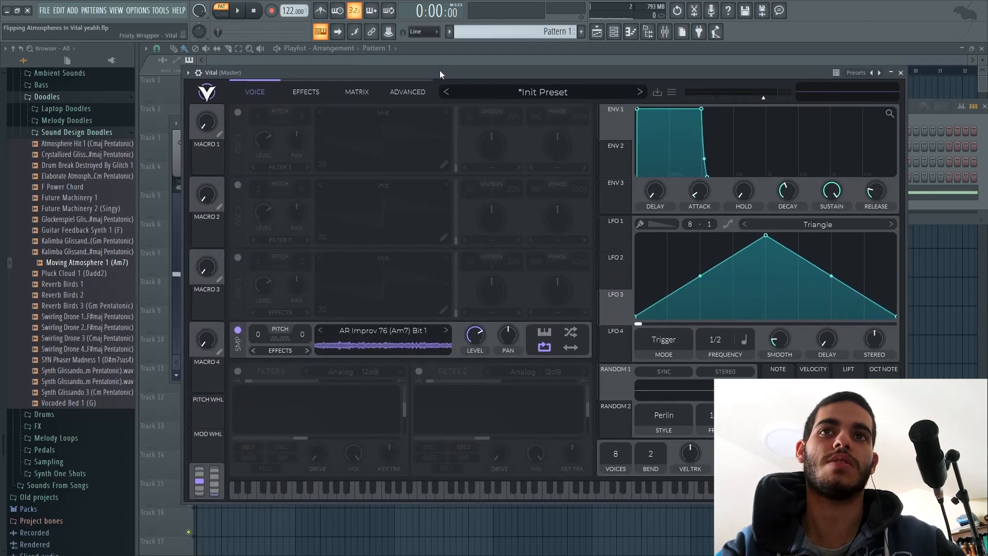
key(space)
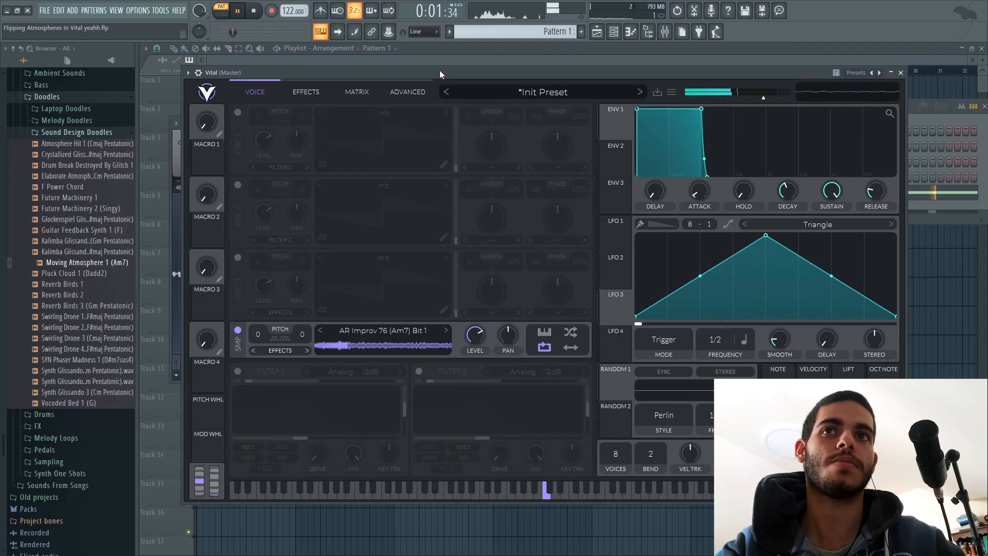
drag(440, 70, 416, 67)
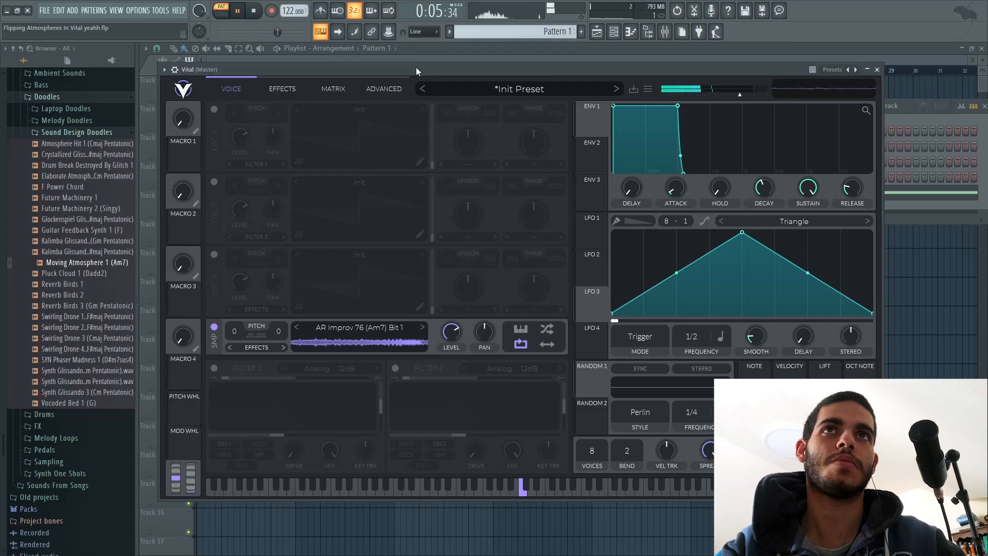
key(space)
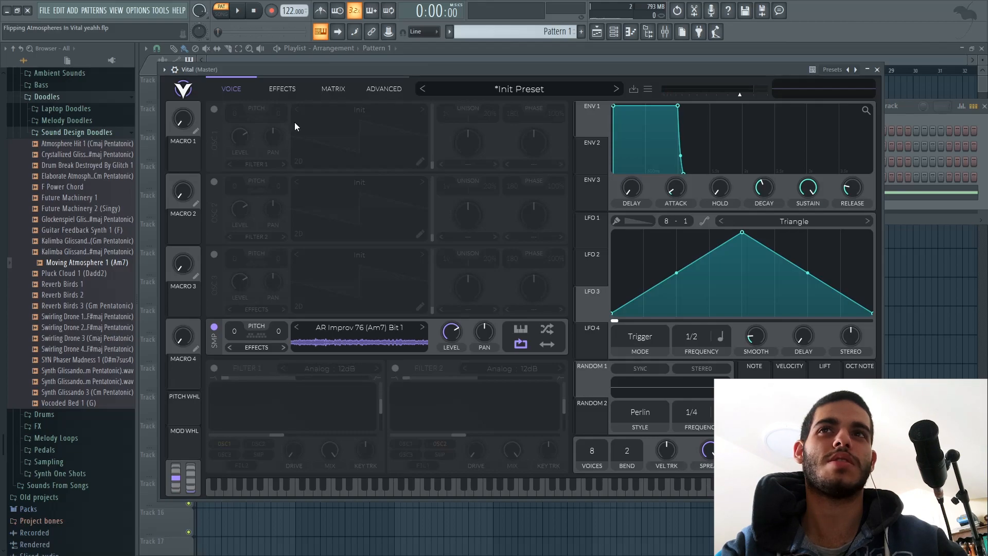
Step: Turn on the chorus and, during playback, set its frequency to 5.856 s and adjust its delay, cutoff, mix and spread
click(283, 89)
click(214, 109)
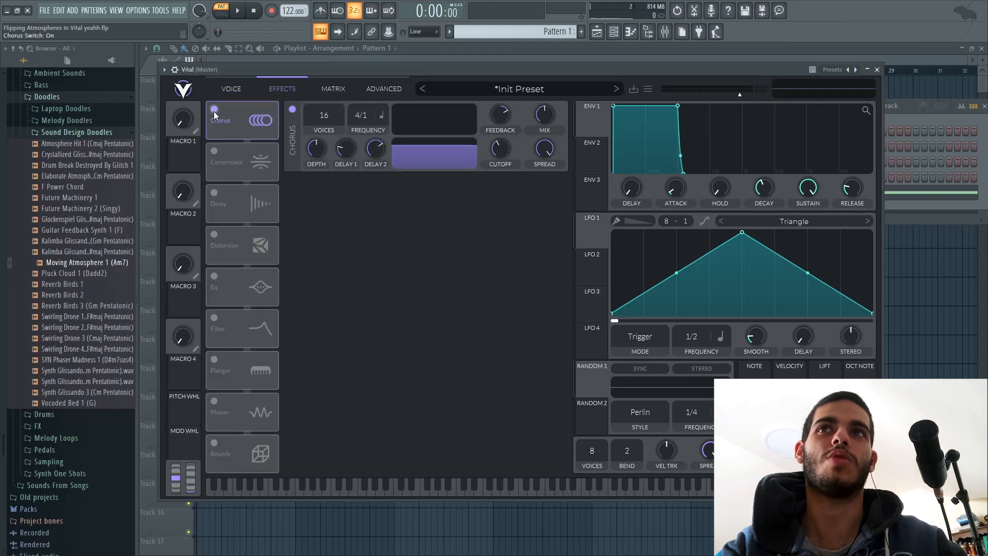
drag(392, 71, 397, 76)
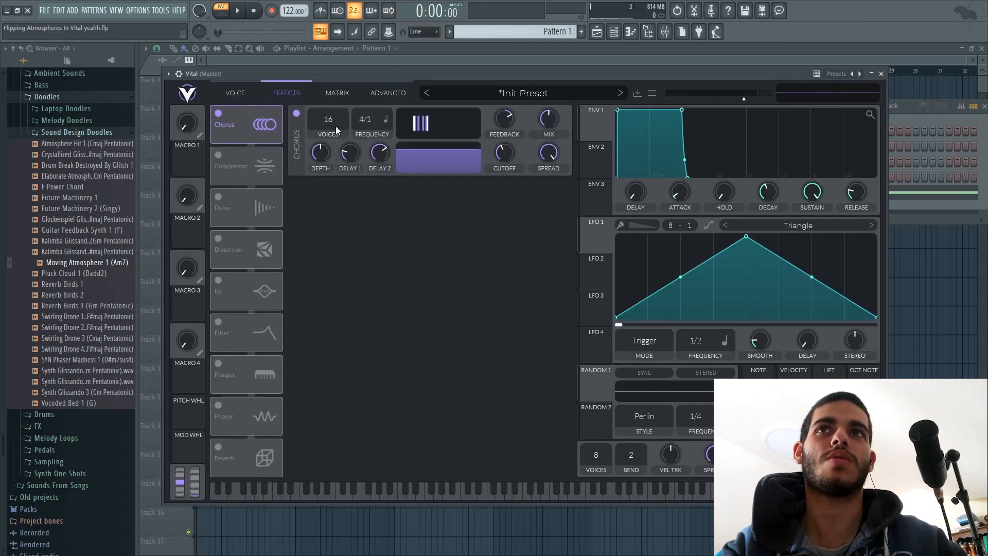
key(space)
drag(369, 120, 390, 100)
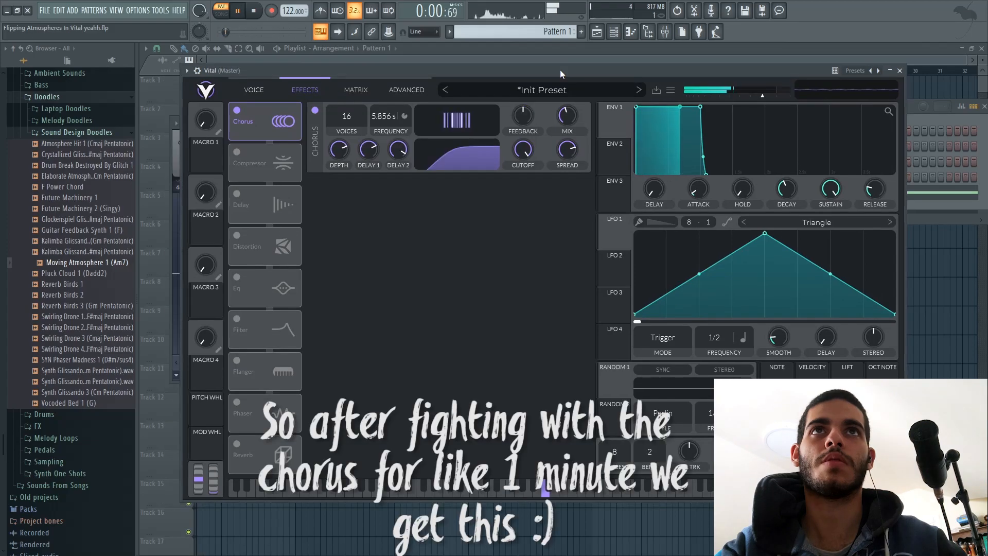
mouse_move(567, 145)
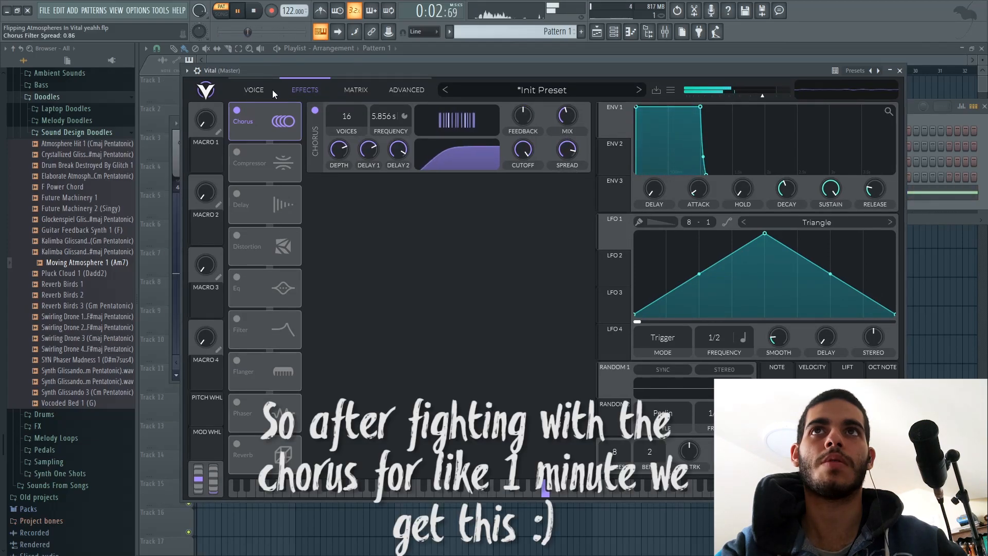
Step: Turn on Filter 1 and route the sample to Filter 1+2
click(259, 89)
mouse_move(417, 75)
mouse_down()
mouse_move(408, 73)
mouse_move(420, 83)
mouse_up()
click(240, 377)
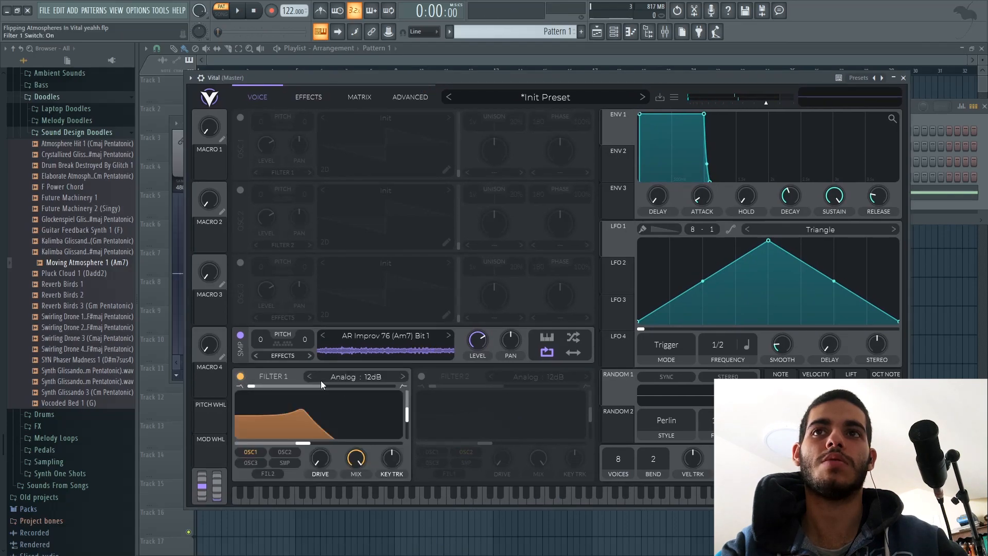
click(277, 356)
click(287, 396)
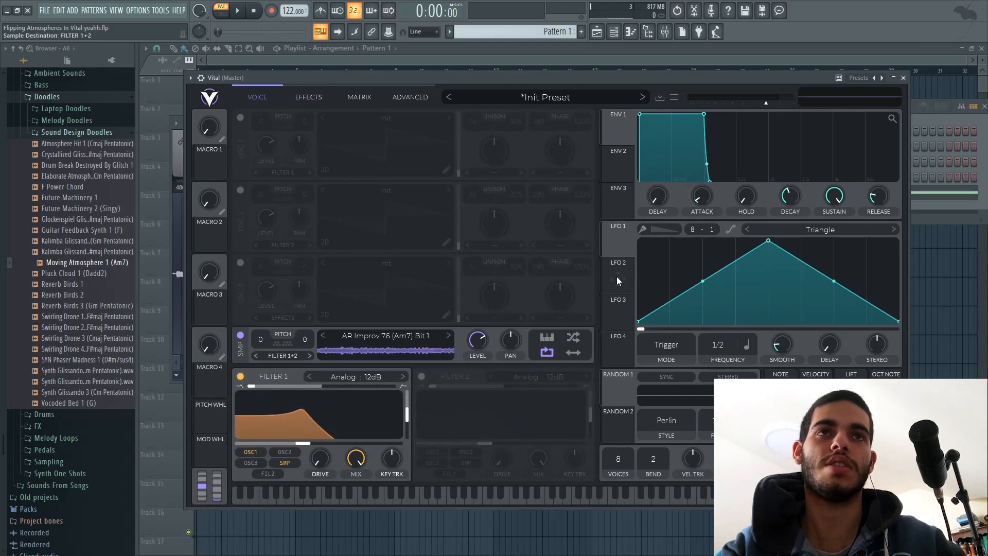
Step: Modulate Filter 1's cutoff with LFO 1 by about 0.234 and set the filter type to Dirty B/P/N
drag(615, 242, 304, 446)
click(359, 382)
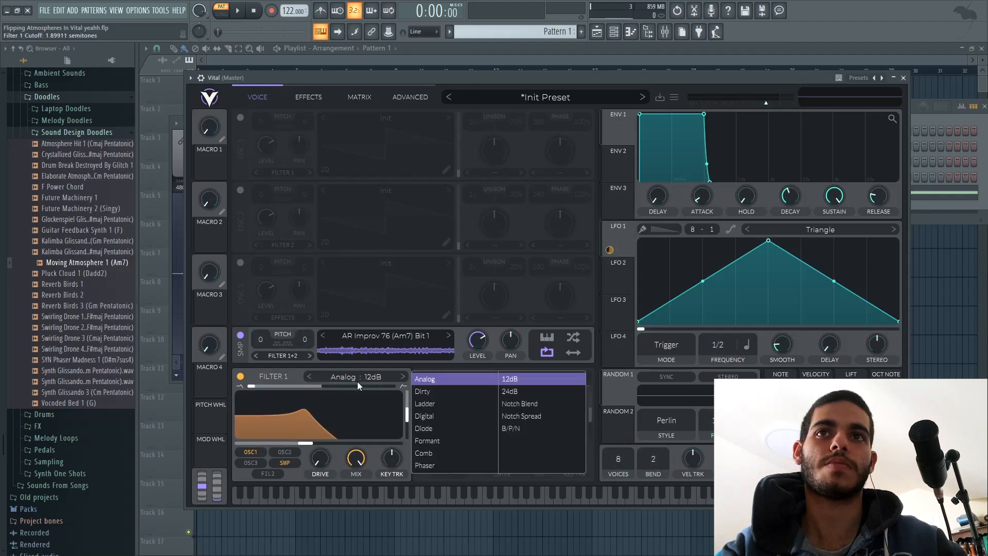
click(444, 392)
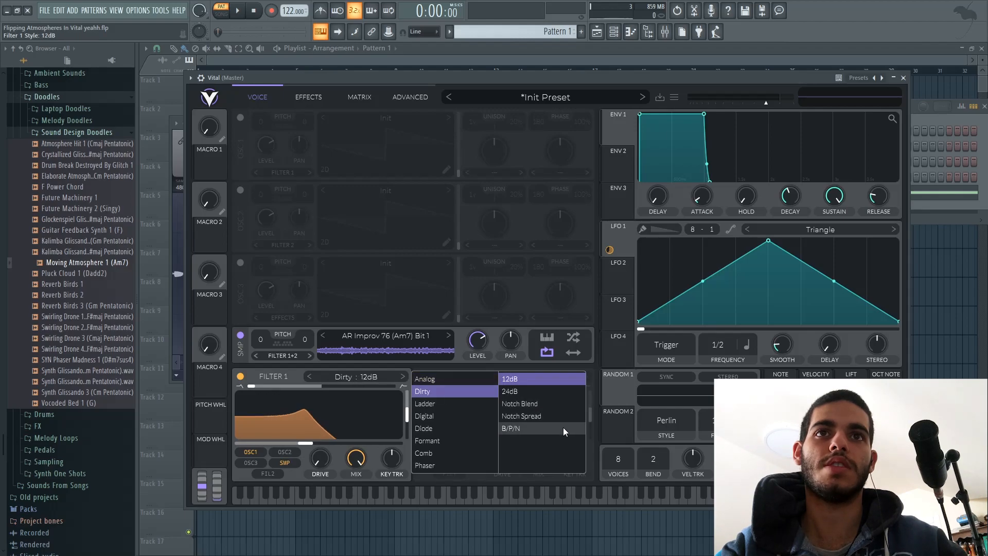
click(534, 431)
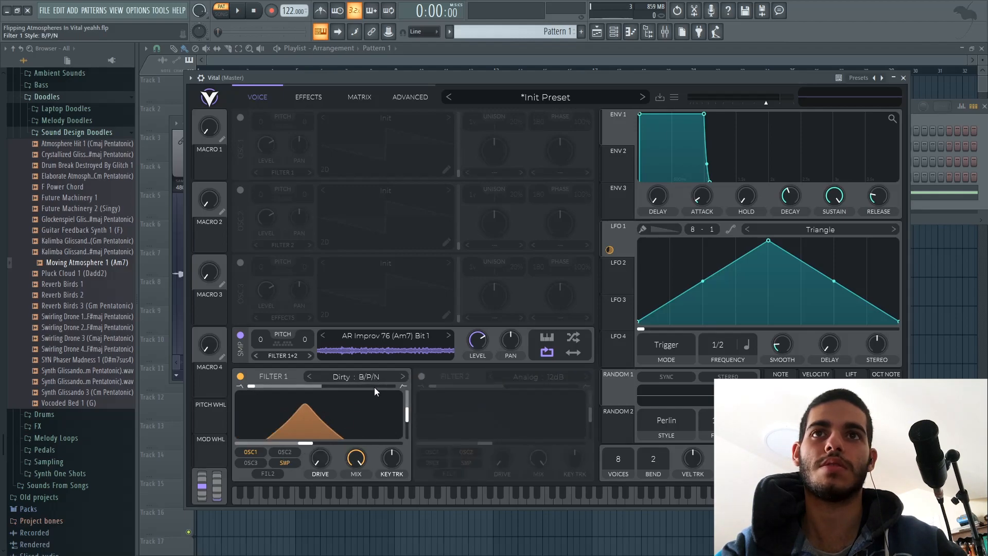
drag(319, 431, 319, 445)
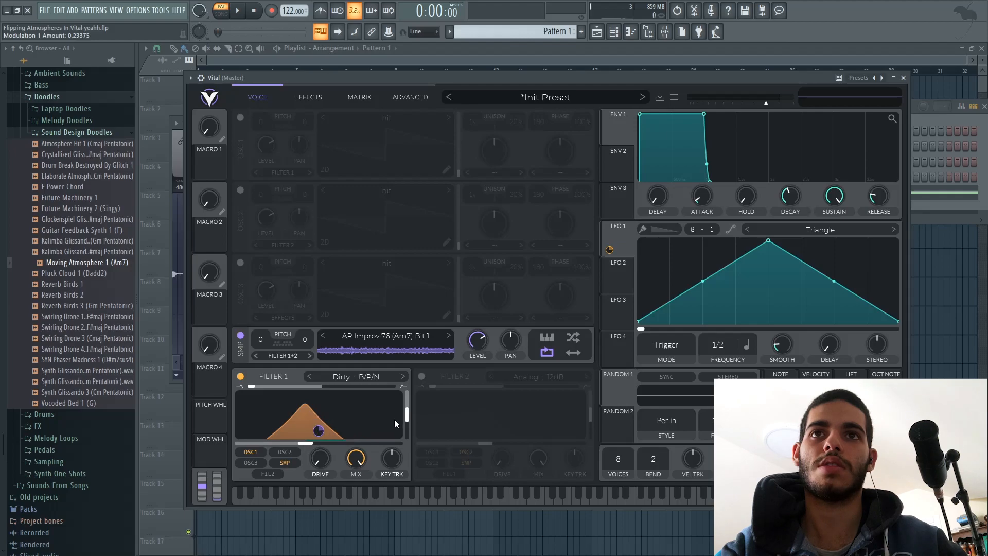
Step: Browse the LFO 1 shape presets and load Random Pulses
click(779, 229)
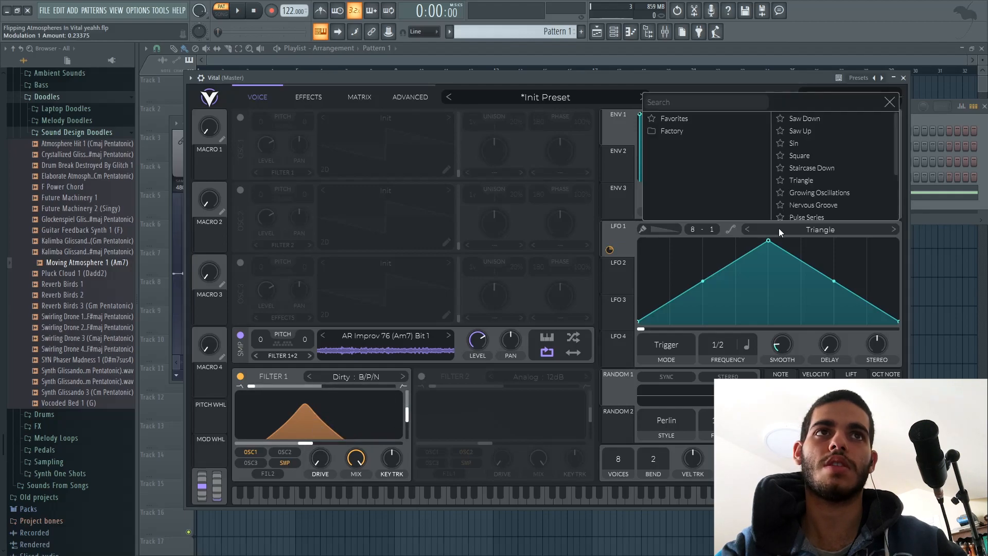
scroll(806, 184, down, 2)
click(831, 171)
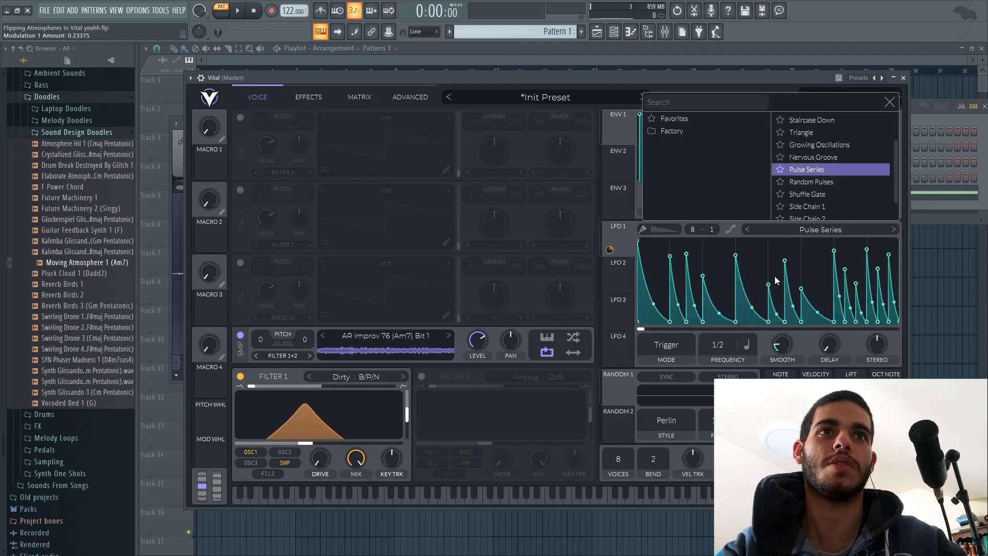
click(810, 181)
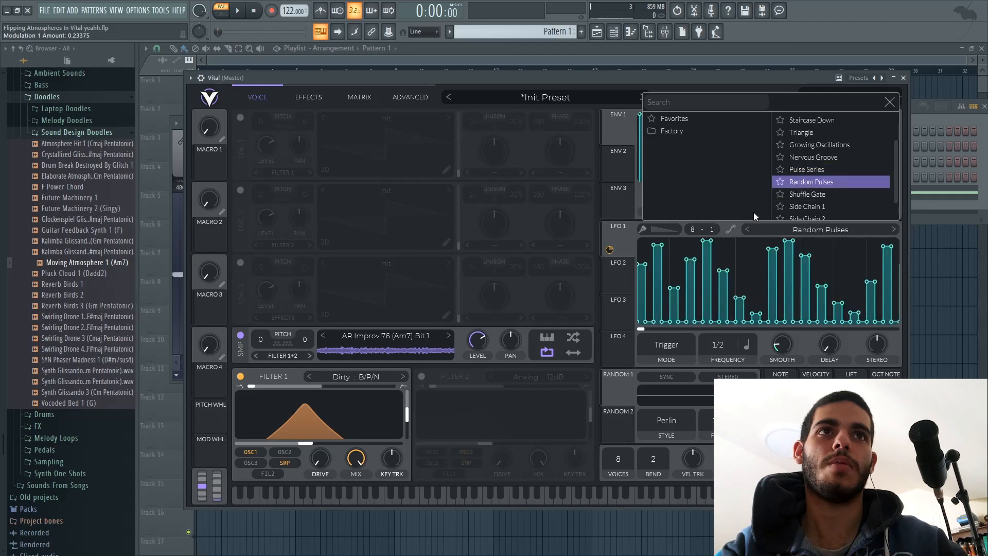
click(736, 225)
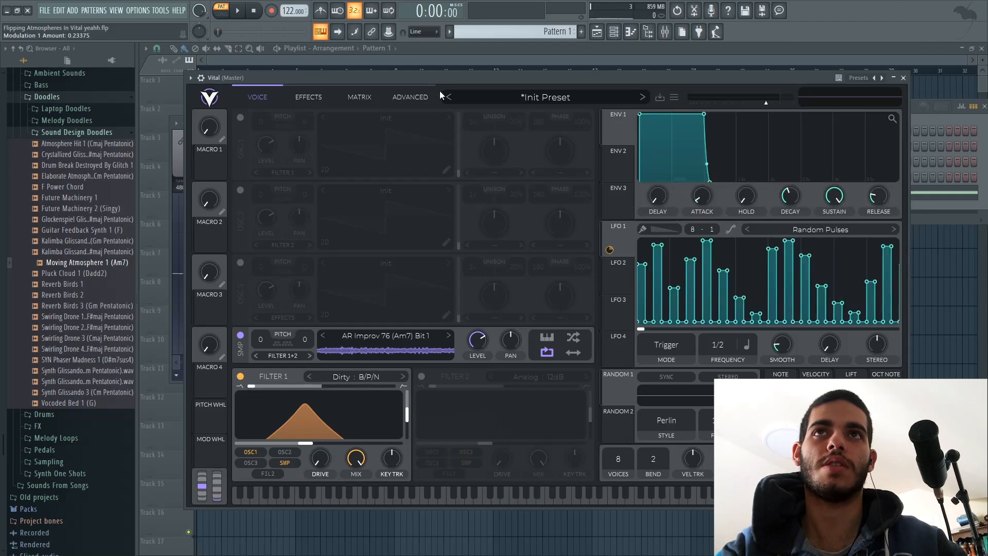
Step: Play the pattern and slow LFO 1's frequency to 2/1
drag(439, 78, 425, 80)
key(space)
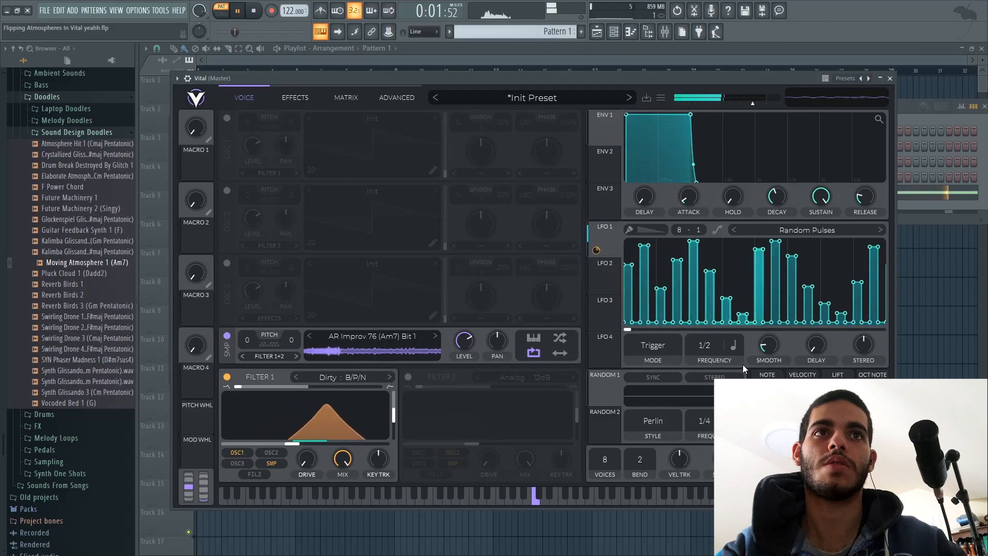
drag(714, 348, 712, 386)
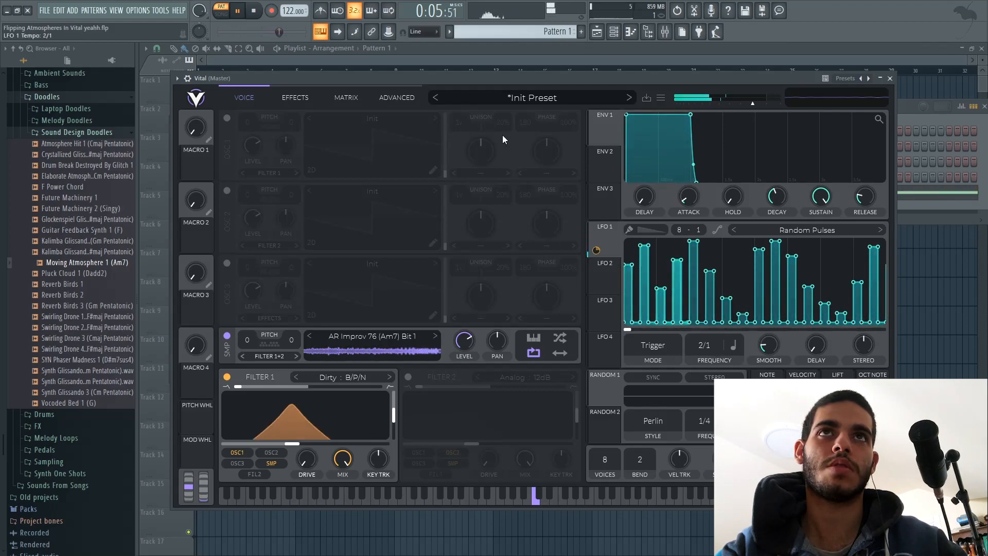
Step: Fine-tune Filter 1 during playback, setting its LFO 1 cutoff modulation to about 0.254 and adjusting blend and resonance
drag(512, 81, 515, 72)
drag(299, 439, 311, 411)
mouse_move(266, 381)
mouse_down()
mouse_move(418, 376)
mouse_move(275, 391)
mouse_up()
mouse_move(400, 397)
mouse_down()
mouse_move(402, 384)
mouse_move(394, 406)
mouse_up()
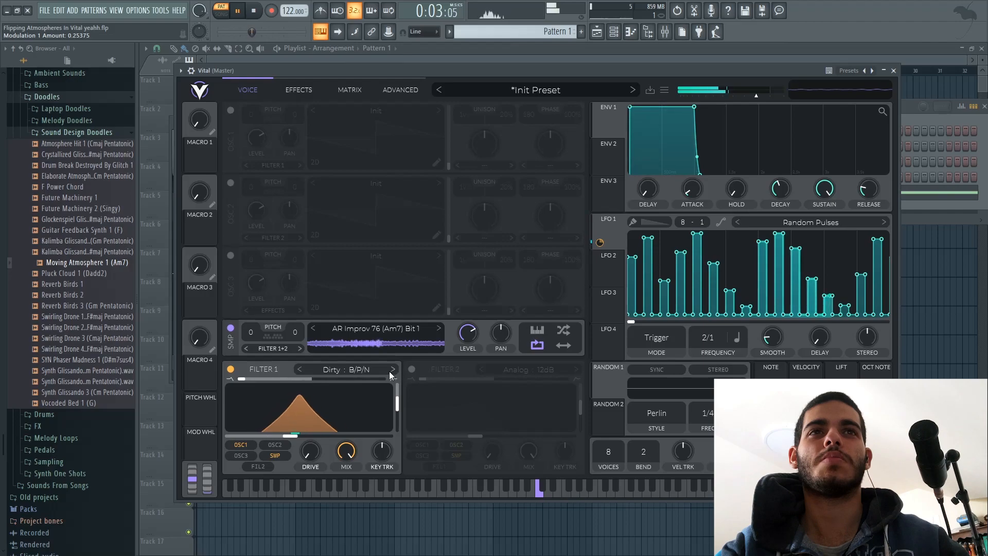
Step: Compare the Ladder, Analog and Digital models on Filter 1, keep Digital B/P/N with blend at 0, and stop playback
click(316, 374)
click(430, 398)
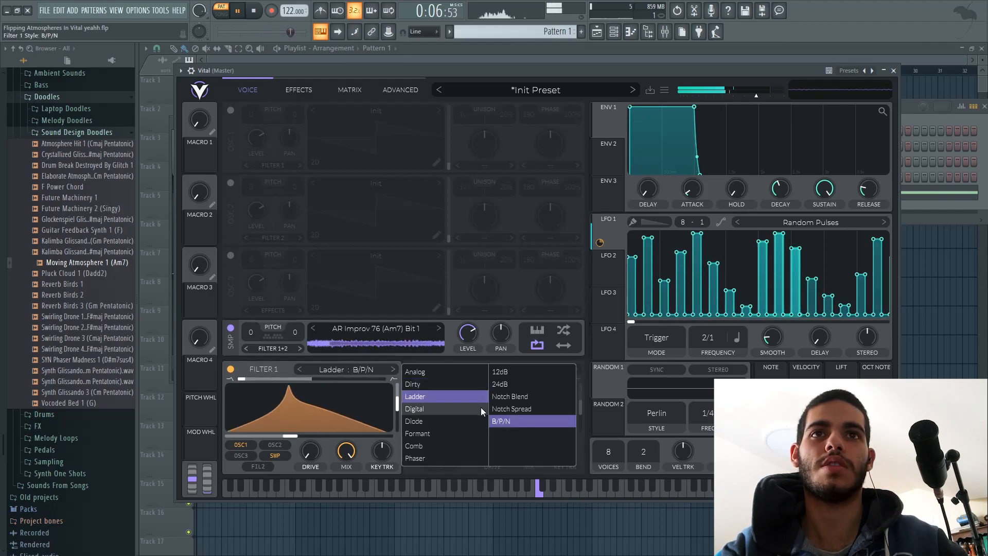
click(421, 375)
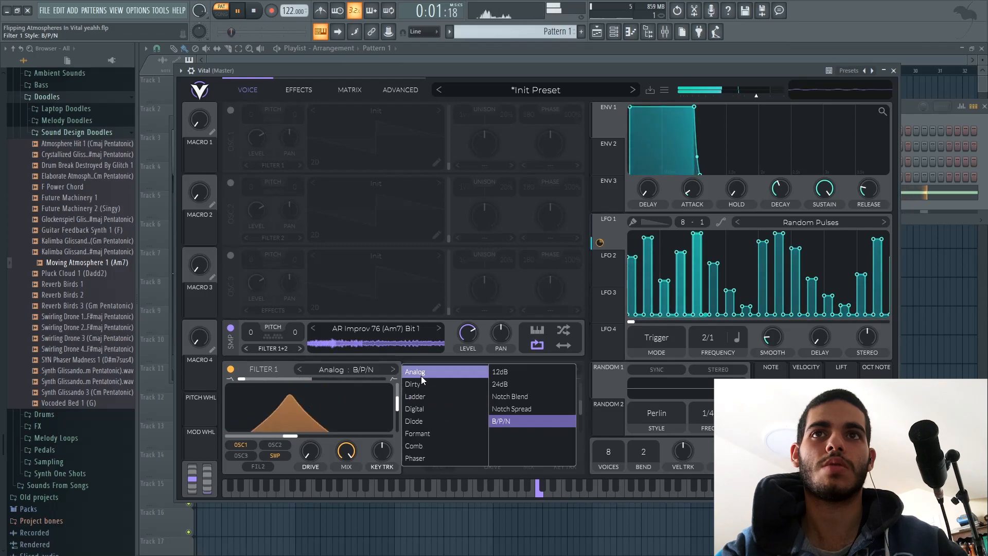
click(419, 409)
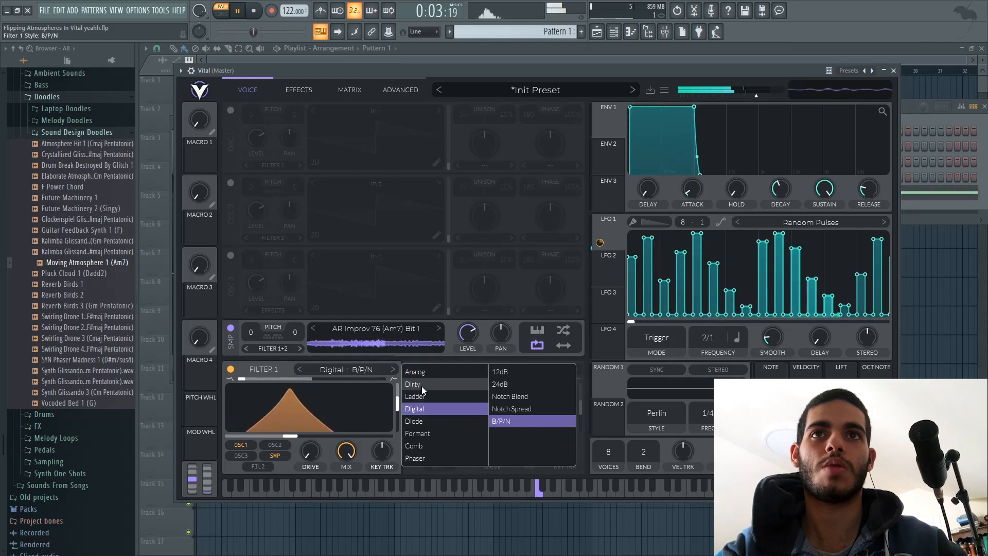
click(288, 366)
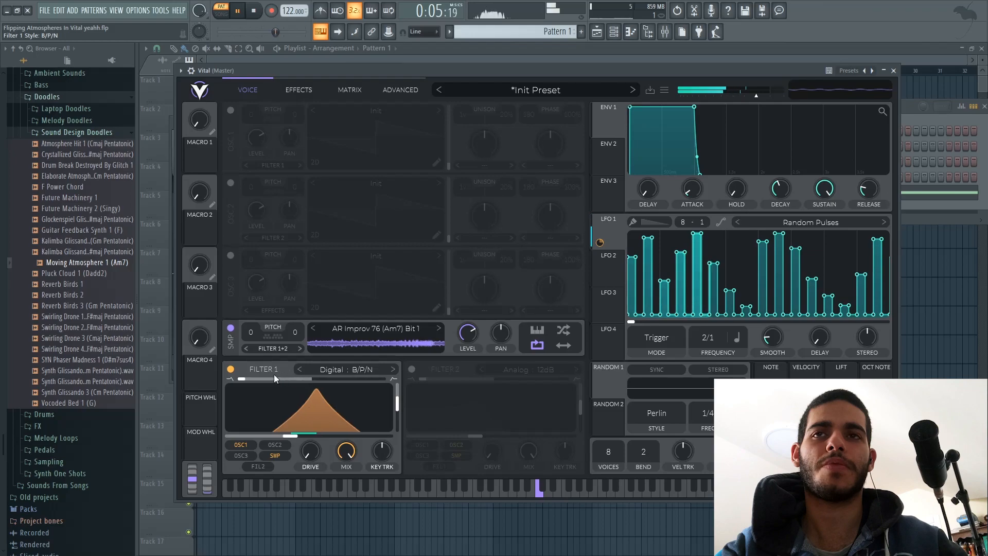
drag(249, 381, 218, 388)
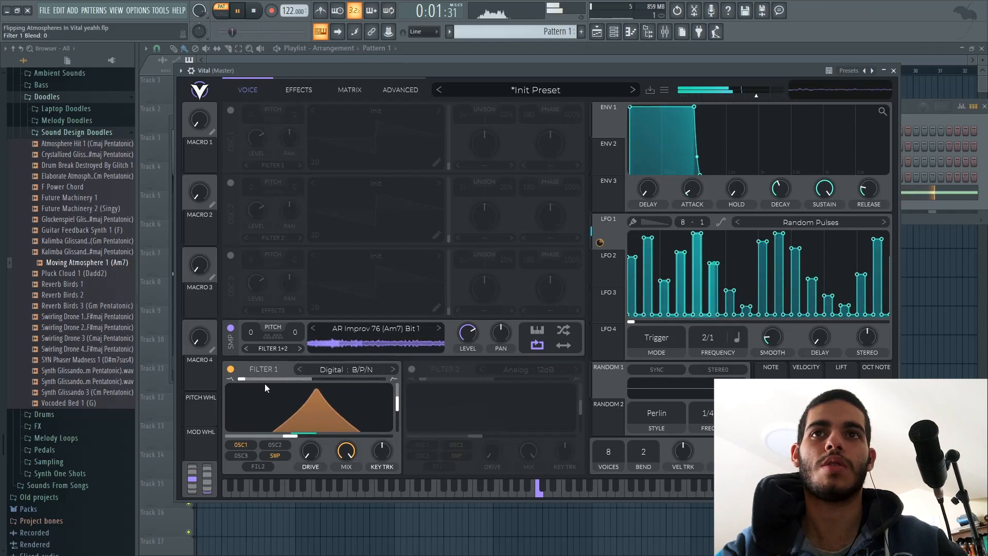
drag(420, 67, 410, 66)
key(space)
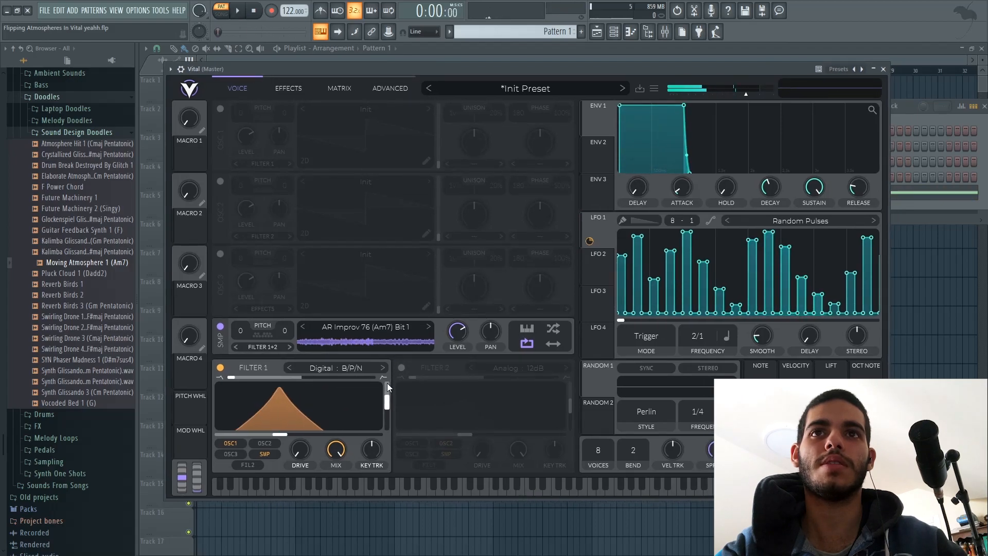
Step: Turn on Filter 2 and modulate its cutoff with LFO 2, reshaped from a triangle into a falling ramp
click(402, 368)
click(589, 273)
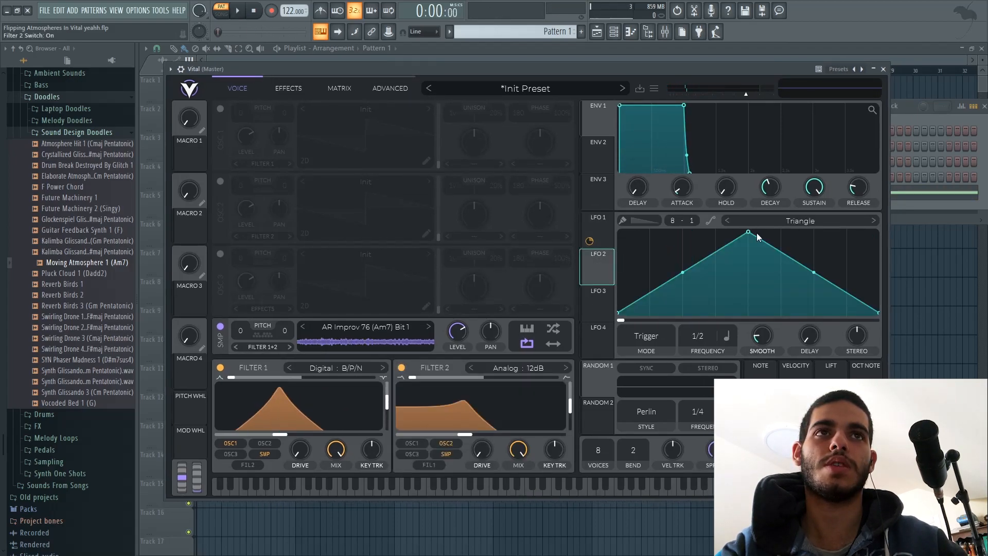
drag(750, 237, 743, 260)
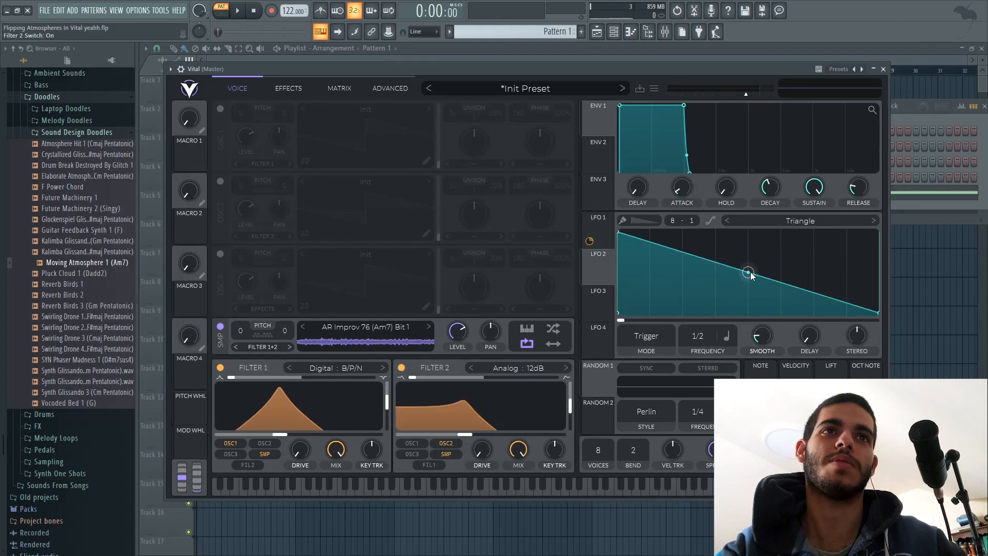
drag(599, 264, 466, 436)
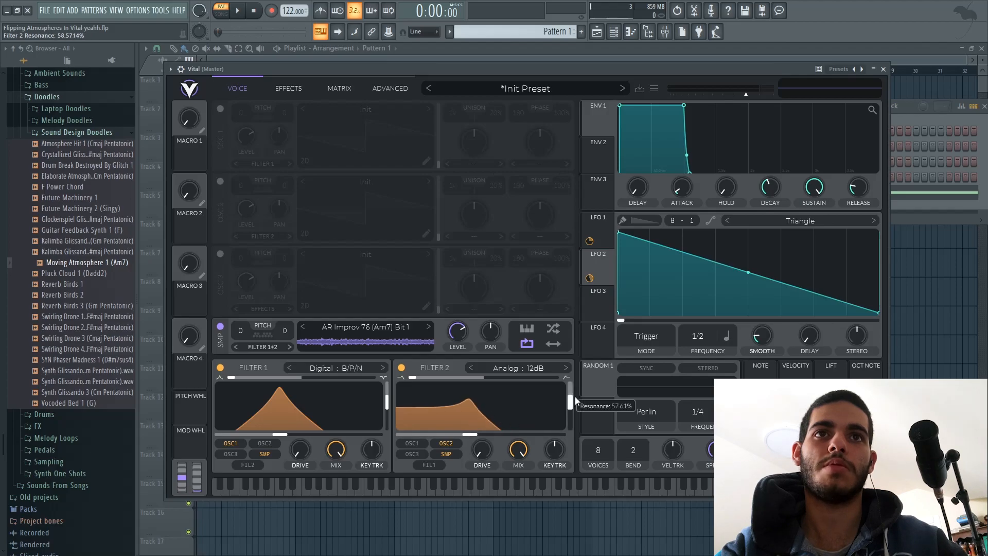
Step: During playback, lower Filter 2's cutoff to about -2.6 semitones and set LFO 2's frequency to a dotted 1/4
drag(481, 72, 501, 73)
key(space)
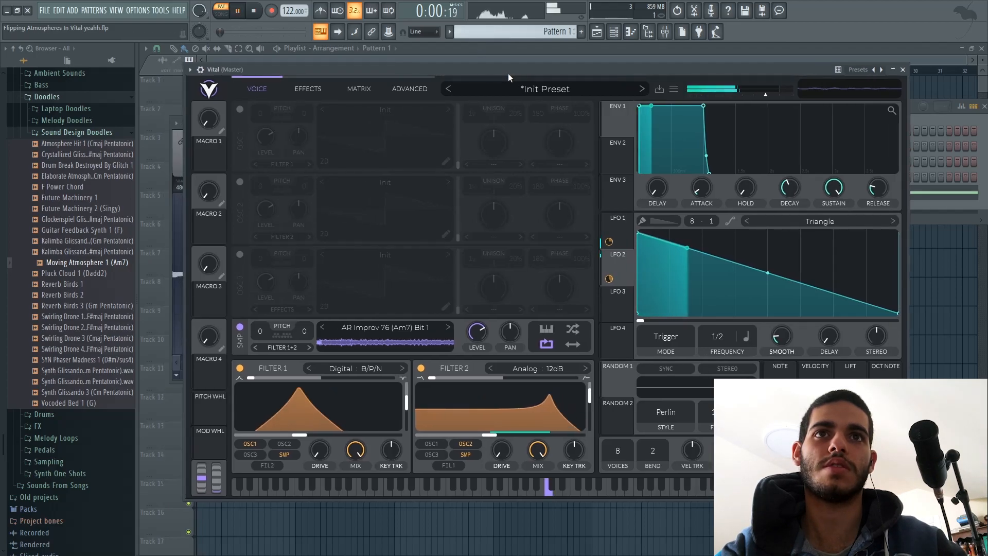
mouse_move(492, 436)
mouse_down()
mouse_move(468, 438)
mouse_move(477, 437)
mouse_up()
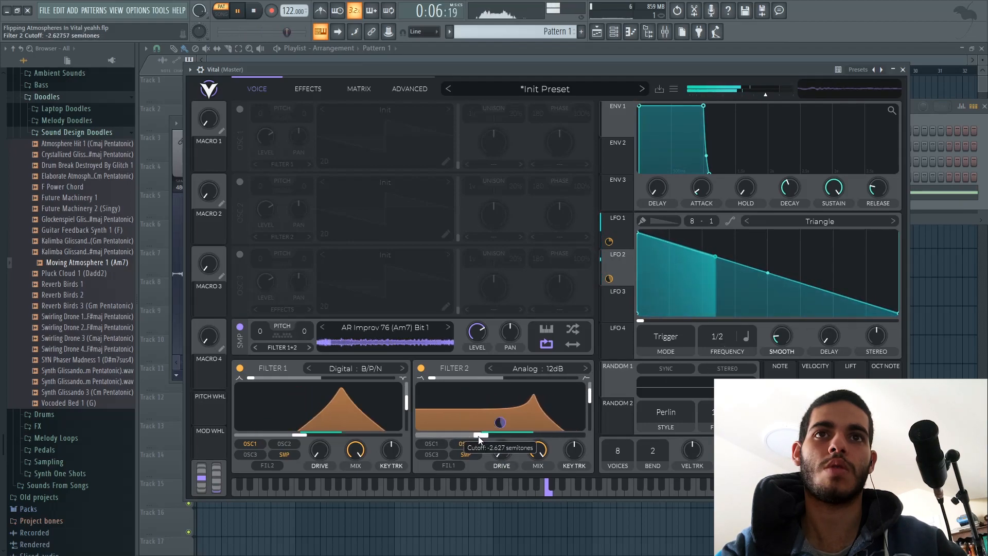
drag(717, 339, 731, 325)
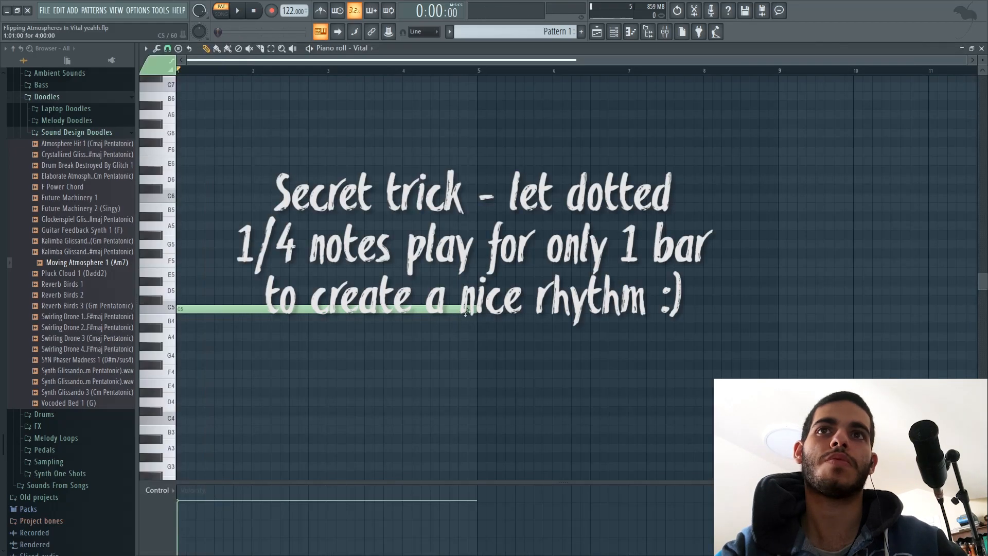
Step: Shorten the C5 note in the piano roll to one bar and play the resulting rhythm in Vital
drag(431, 317, 249, 317)
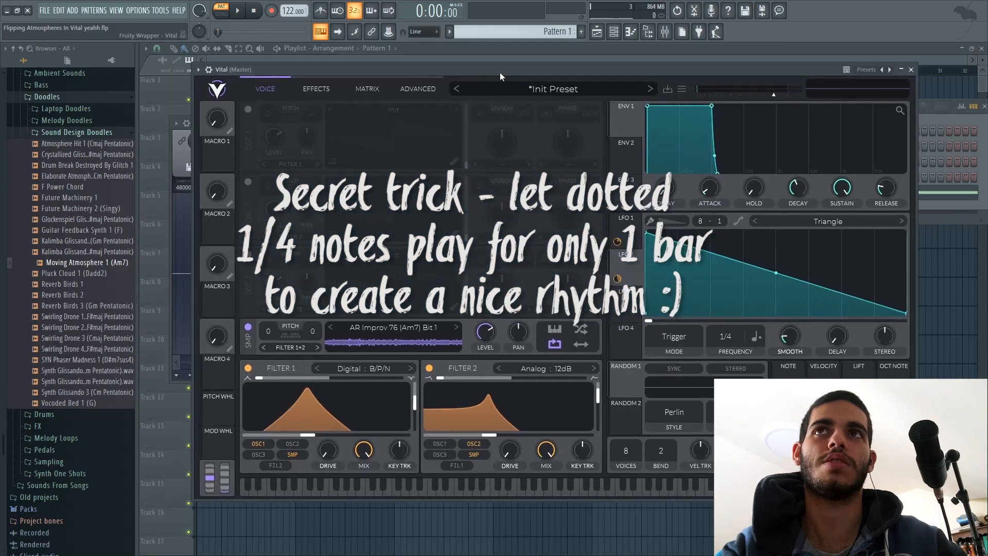
drag(501, 73, 499, 72)
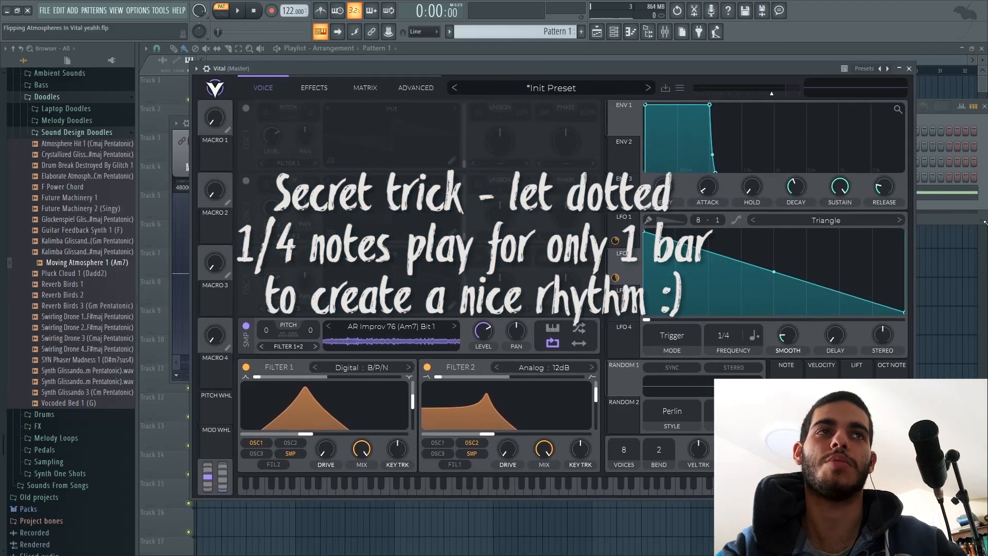
key(space)
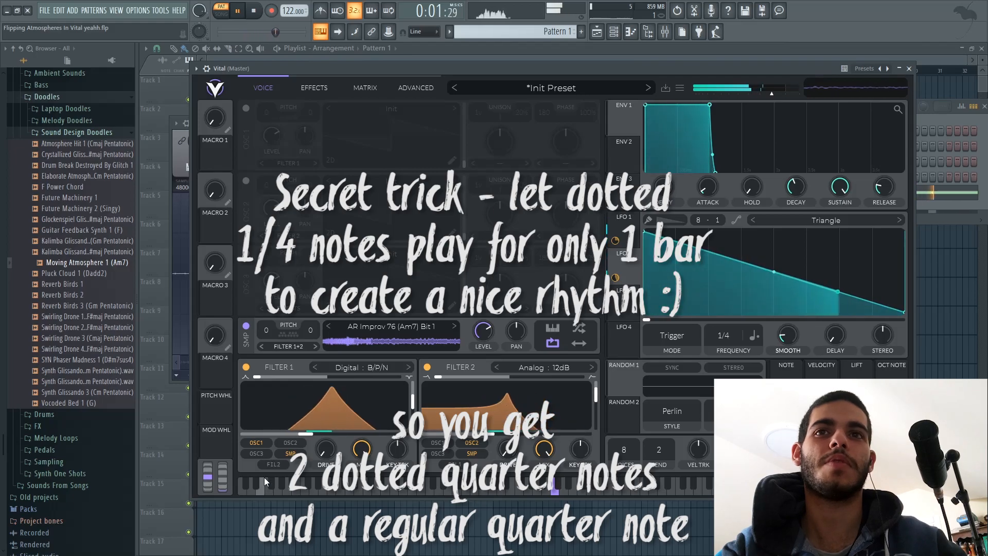
Step: Raise Filter 1's drive and set its key tracking to 59%, listening to the pattern before stopping playback
mouse_move(324, 454)
mouse_down()
mouse_move(330, 422)
mouse_move(362, 371)
mouse_move(345, 431)
mouse_move(325, 451)
mouse_up()
mouse_move(397, 451)
mouse_down()
mouse_move(405, 433)
mouse_move(396, 451)
mouse_up()
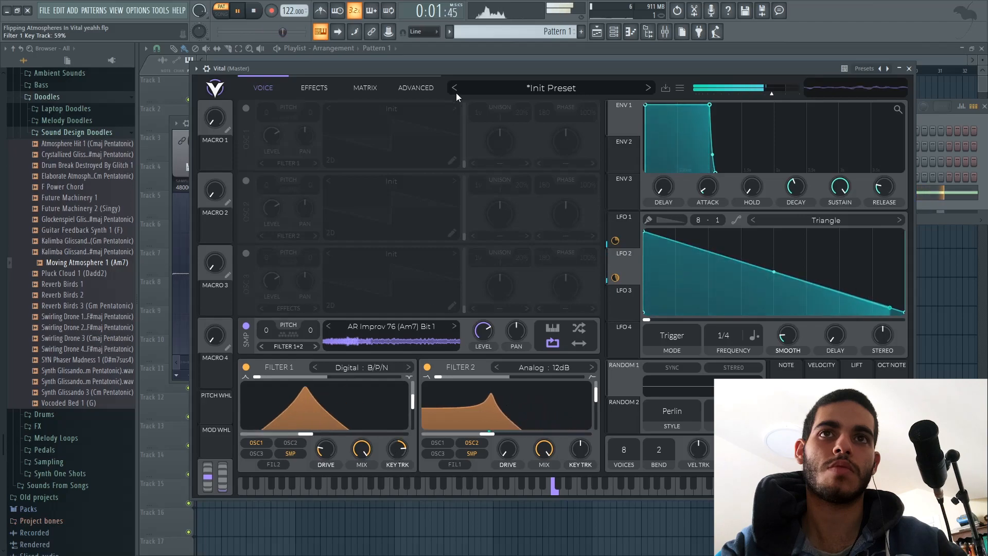
drag(441, 70, 438, 71)
key(space)
Step: Turn on the Distortion effect, set its type to Down Sample and raise the drive to about 6.3 dB during playback
click(314, 86)
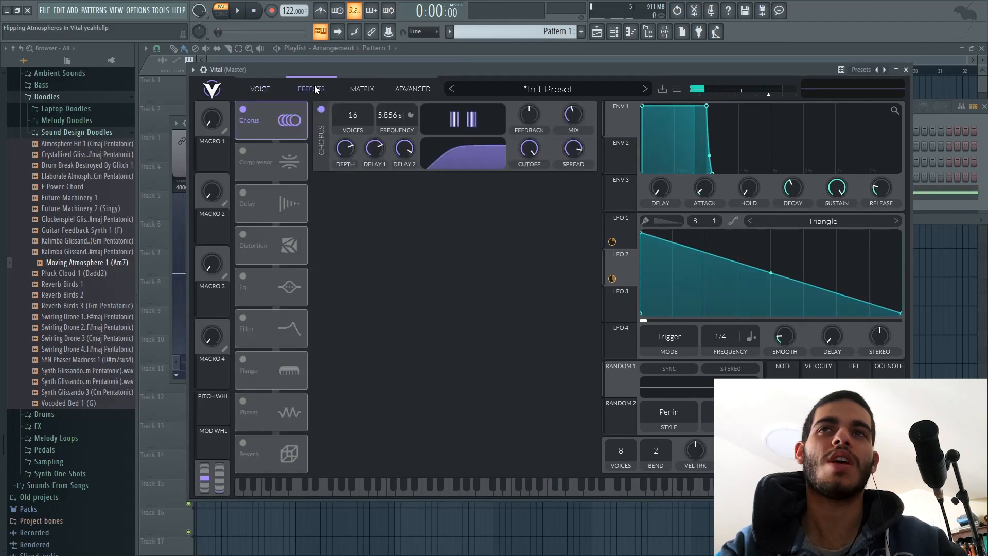
click(244, 236)
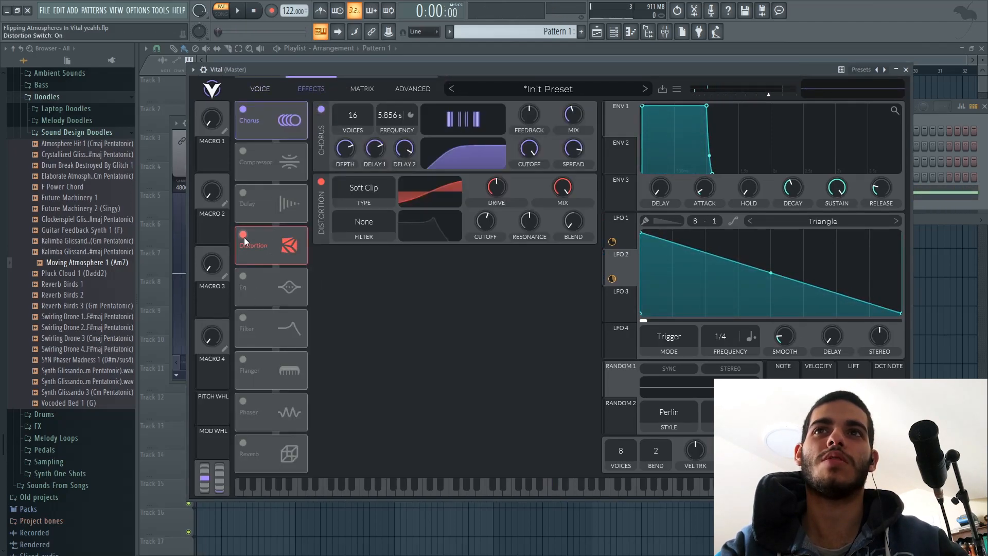
click(380, 190)
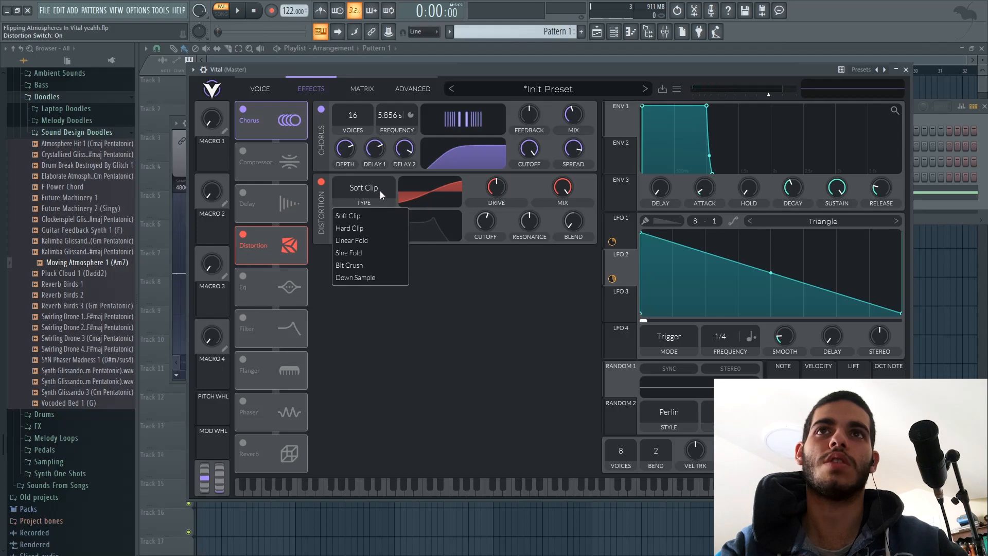
click(369, 277)
drag(464, 65, 472, 66)
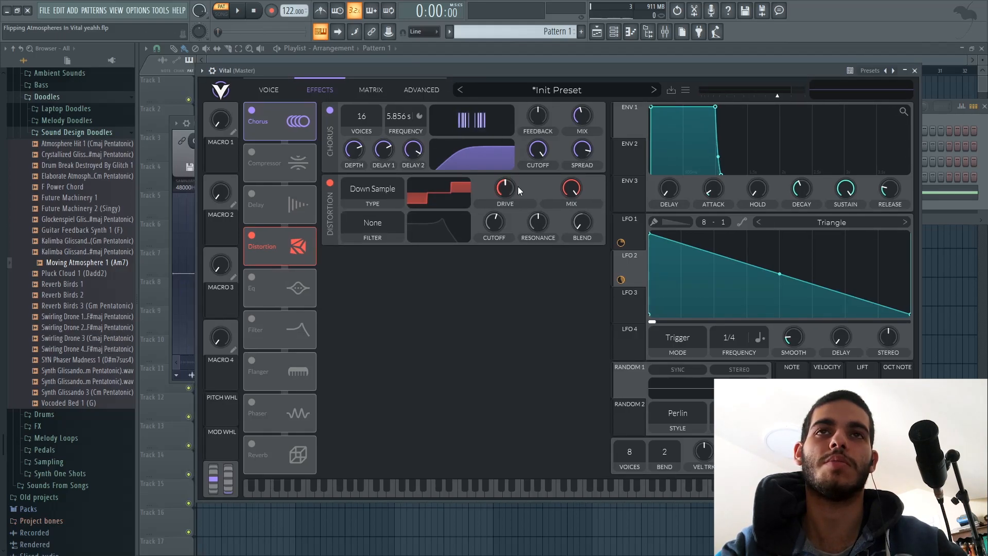
key(space)
mouse_move(507, 190)
mouse_down()
mouse_move(504, 208)
mouse_move(521, 162)
mouse_move(501, 199)
mouse_move(510, 206)
mouse_move(514, 179)
mouse_up()
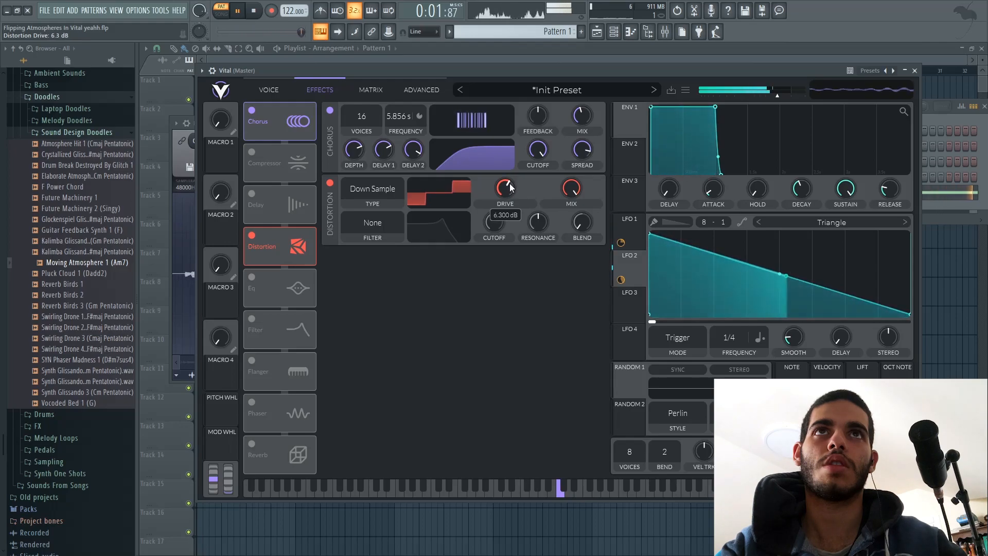
key(space)
Step: Move Distortion ahead of Chorus in the effects chain and play the pattern to hear the new order
drag(281, 246, 293, 133)
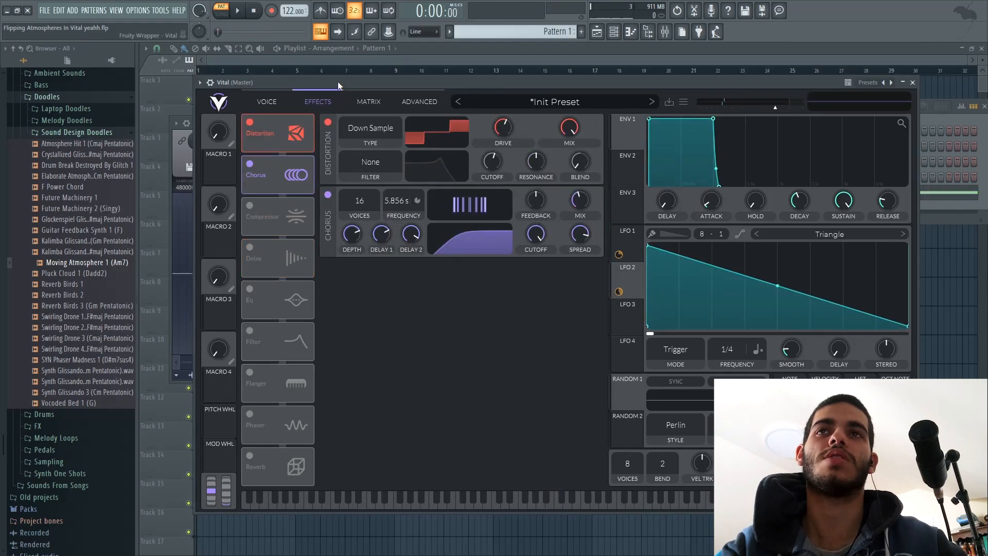
drag(338, 82, 344, 79)
key(space)
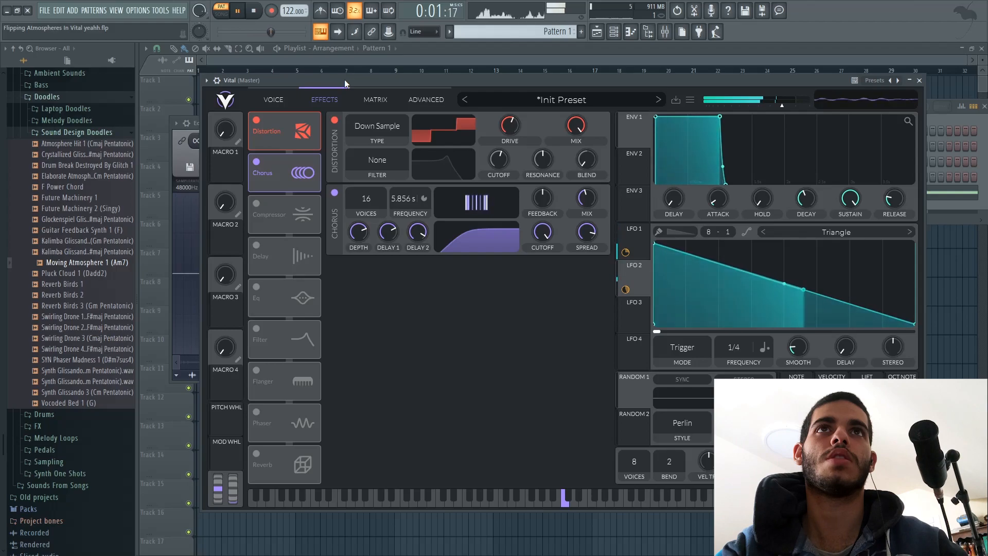
key(space)
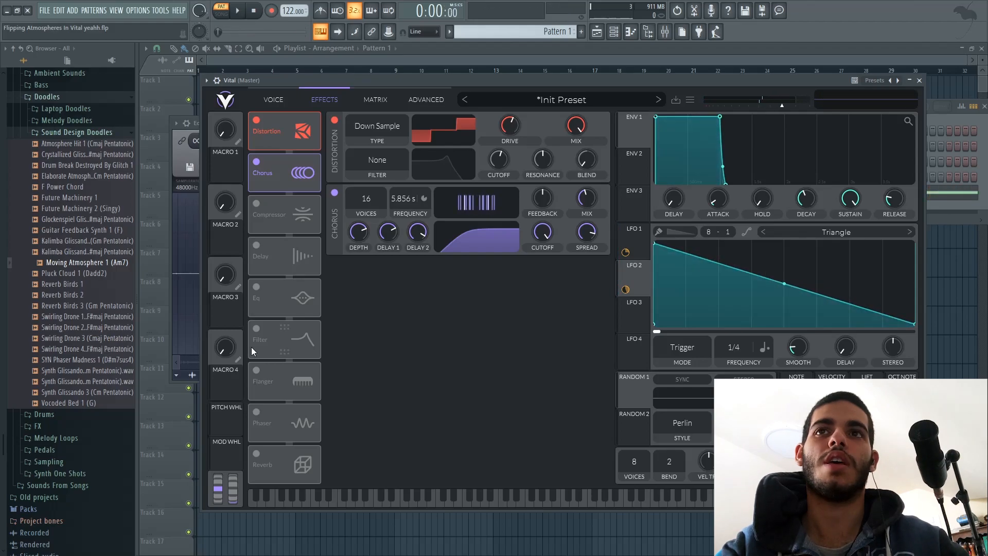
Step: Turn on the Compressor and the effects Filter, setting the filter's mode to Diode : Low Cut
click(256, 208)
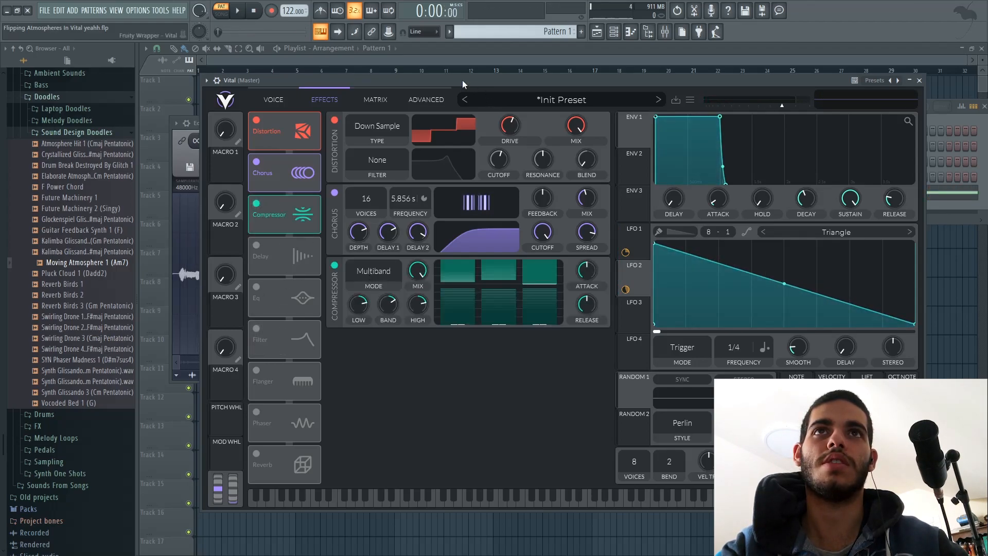
drag(462, 79, 472, 81)
click(268, 328)
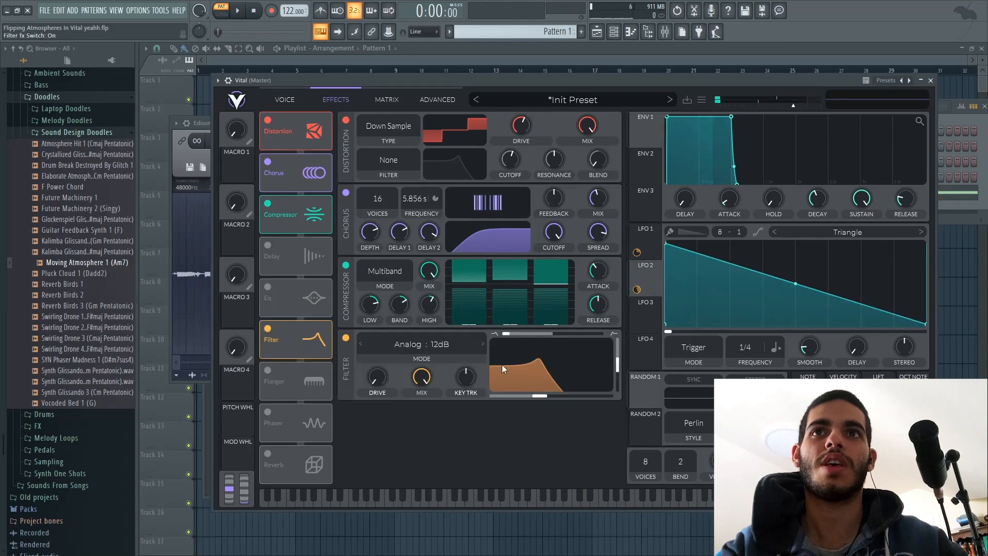
click(427, 347)
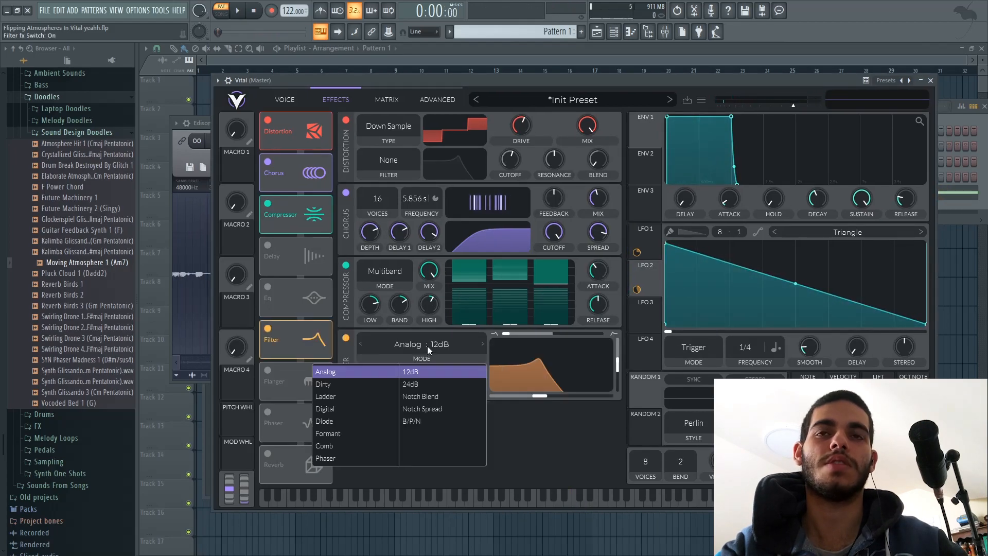
click(363, 410)
click(354, 422)
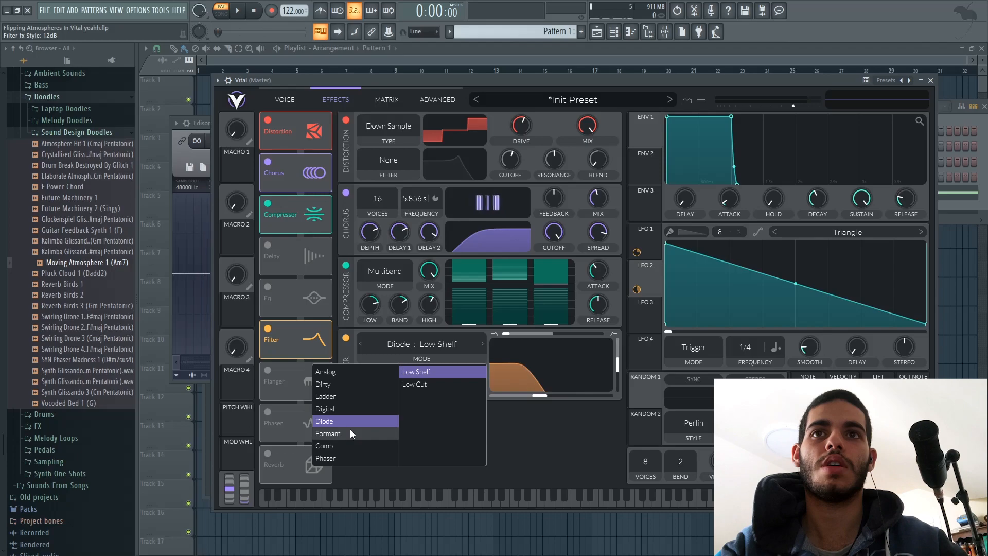
click(424, 385)
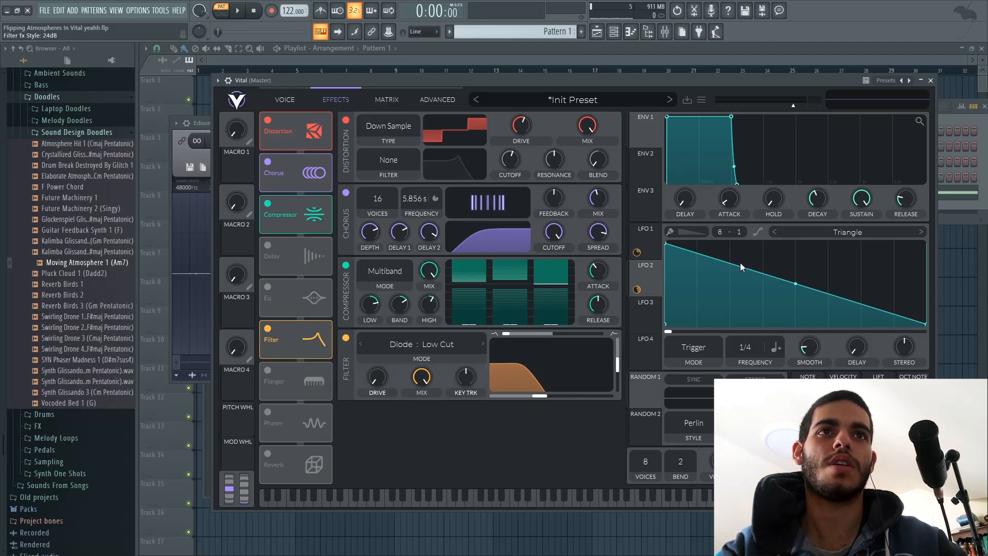
Step: Modulate the effects filter's cutoff with LFO 3, reshaped from a triangle into a rising ramp with a 1/1 frequency
click(652, 311)
drag(651, 307, 551, 384)
drag(823, 353, 807, 349)
drag(799, 245, 927, 243)
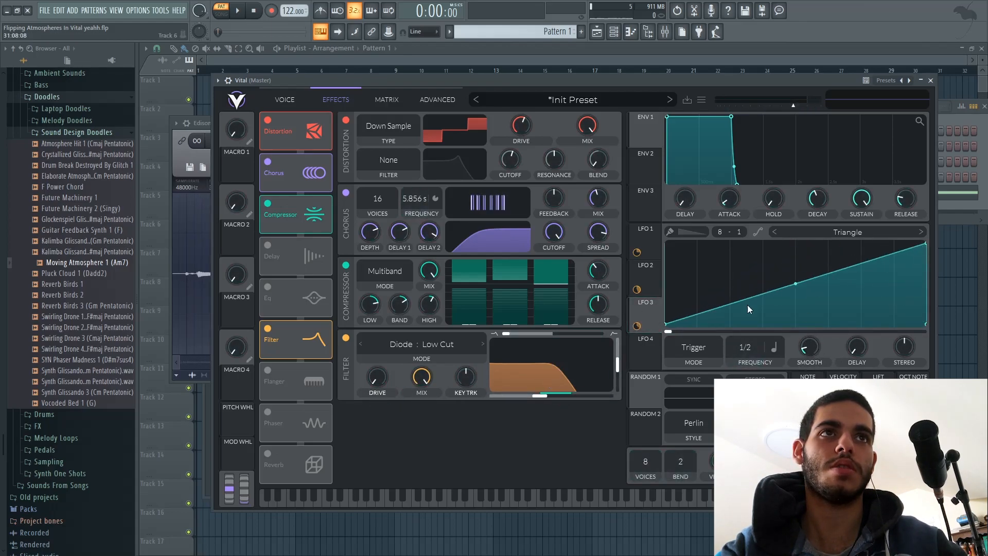
key(space)
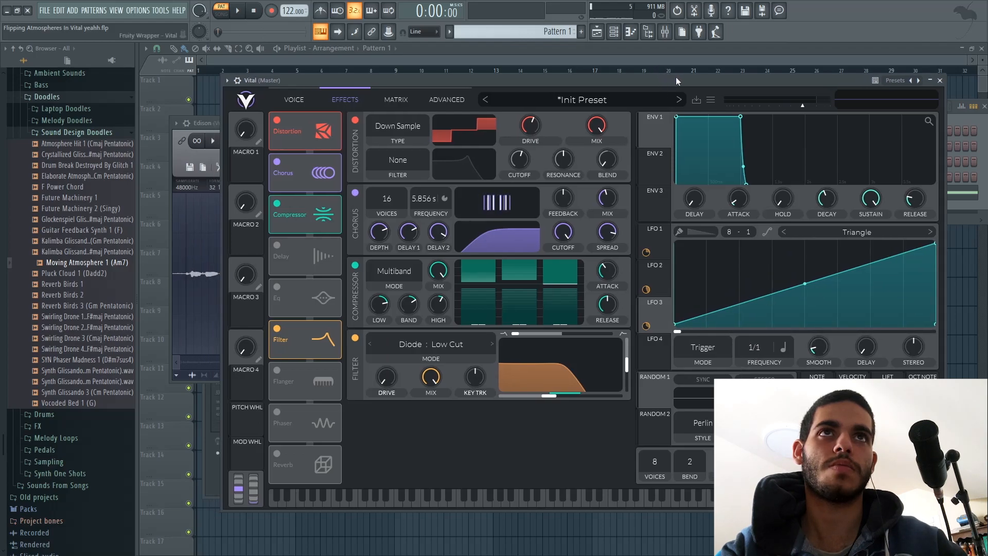
Step: During playback, set LFO 3's cutoff modulation to about 101.6 and try a 1/4 frequency before returning it to 1/1
drag(675, 76, 629, 65)
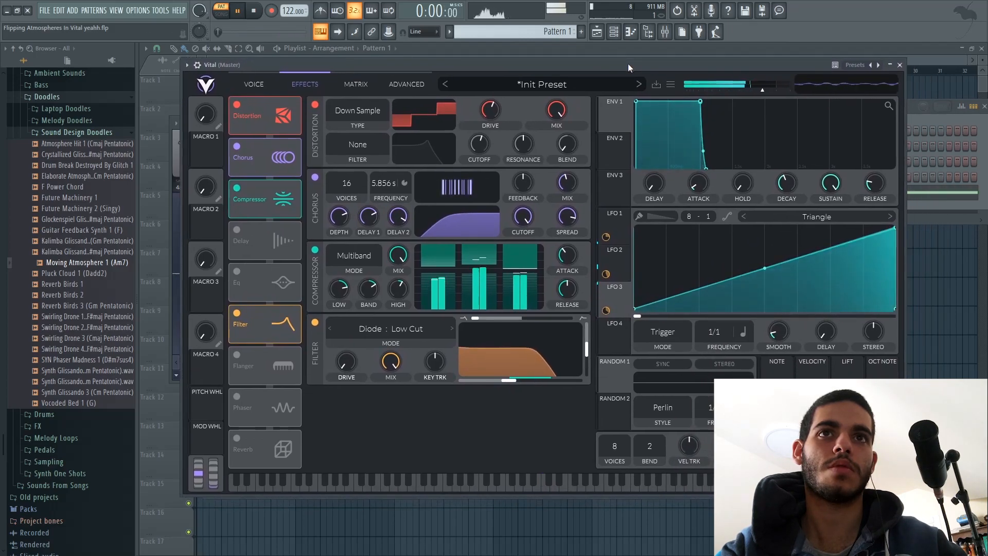
mouse_move(519, 372)
drag(520, 373, 520, 371)
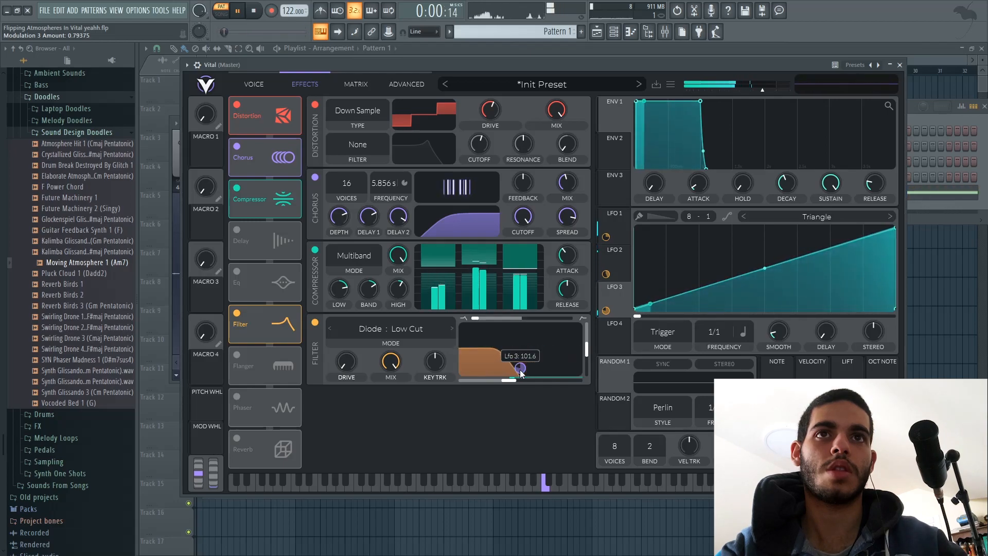
drag(721, 329, 723, 320)
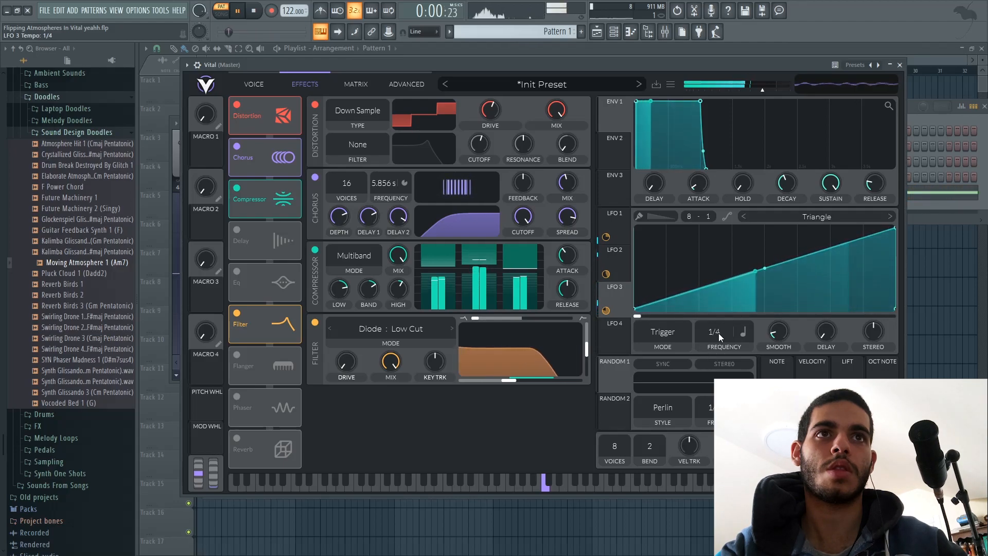
drag(718, 333, 717, 359)
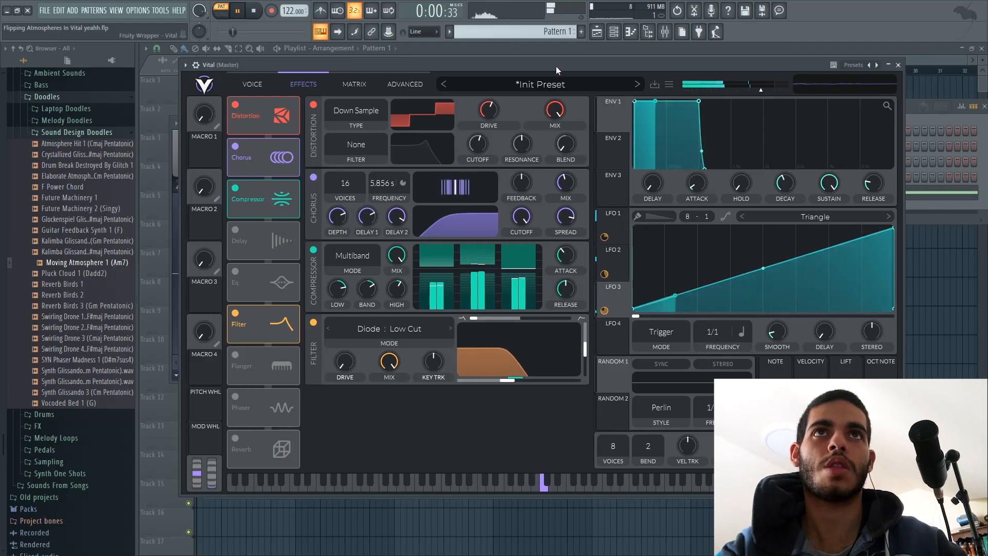
drag(557, 66, 564, 71)
key(space)
Step: Raise the effects filter's resonance and sweep its blend during playback, returning the blend to 0
drag(592, 355, 597, 346)
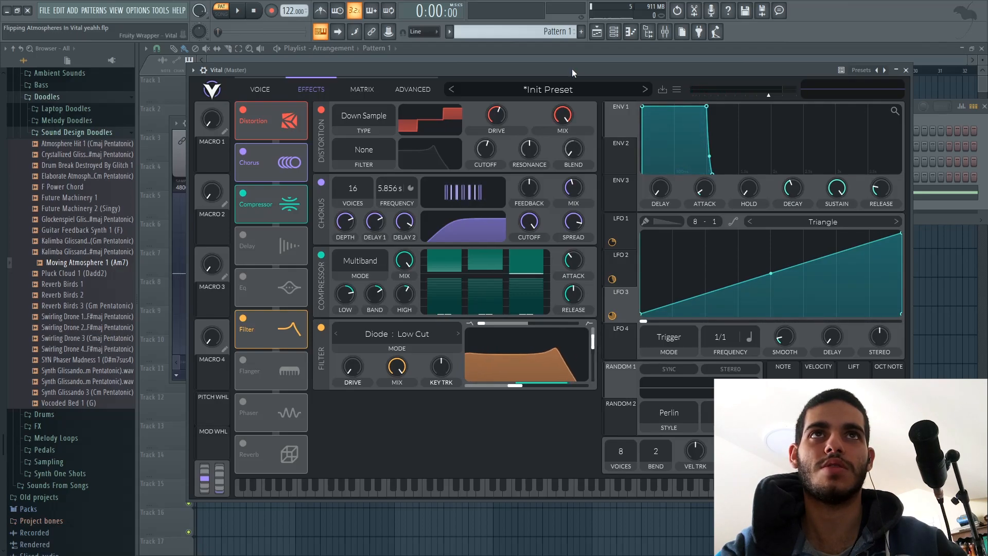
drag(573, 69, 571, 67)
key(space)
drag(481, 321, 439, 334)
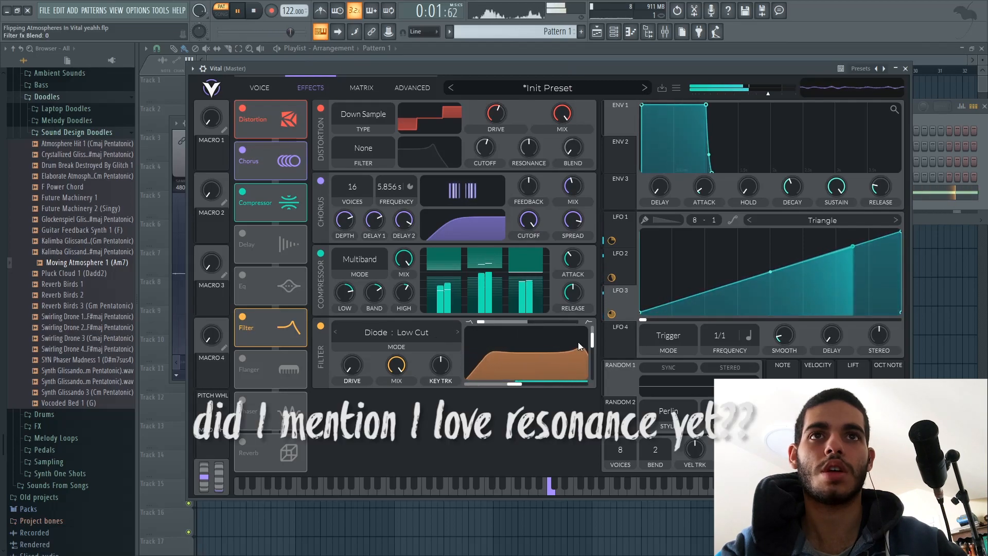
drag(613, 72, 621, 72)
key(space)
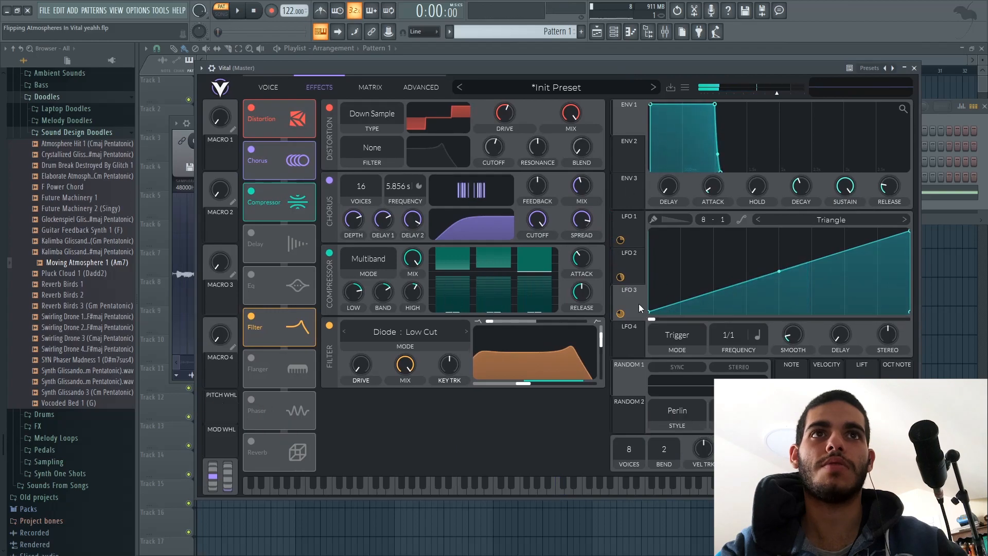
Step: Modulate the effects filter's resonance with LFO 3 by about -0.454, raise the resonance to about 84% and play the pattern
drag(621, 314, 591, 359)
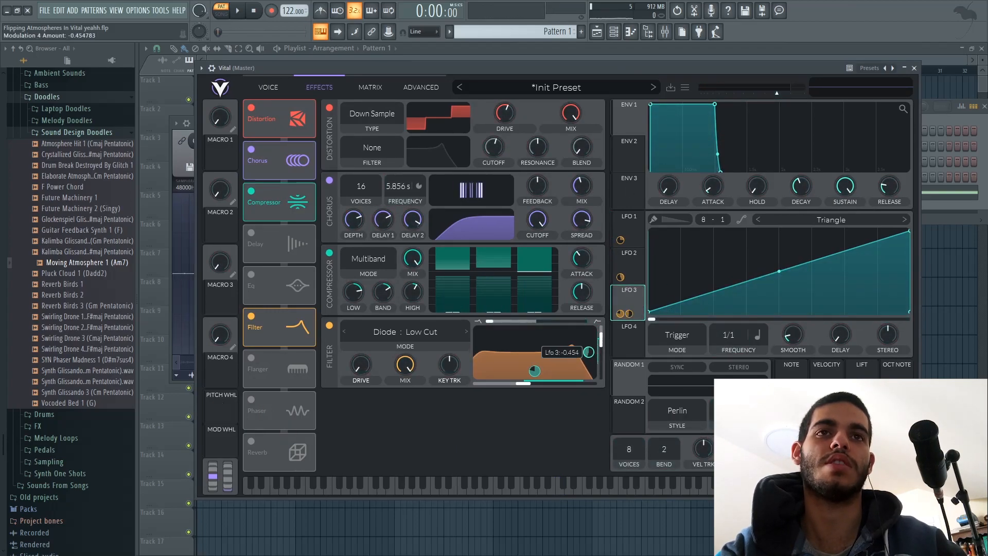
drag(600, 353, 601, 345)
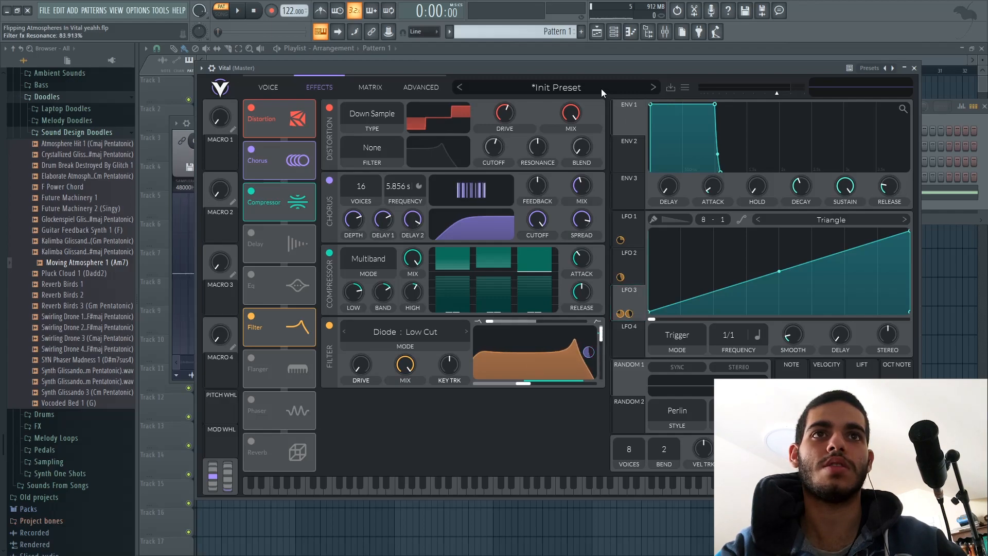
drag(608, 71, 616, 69)
key(space)
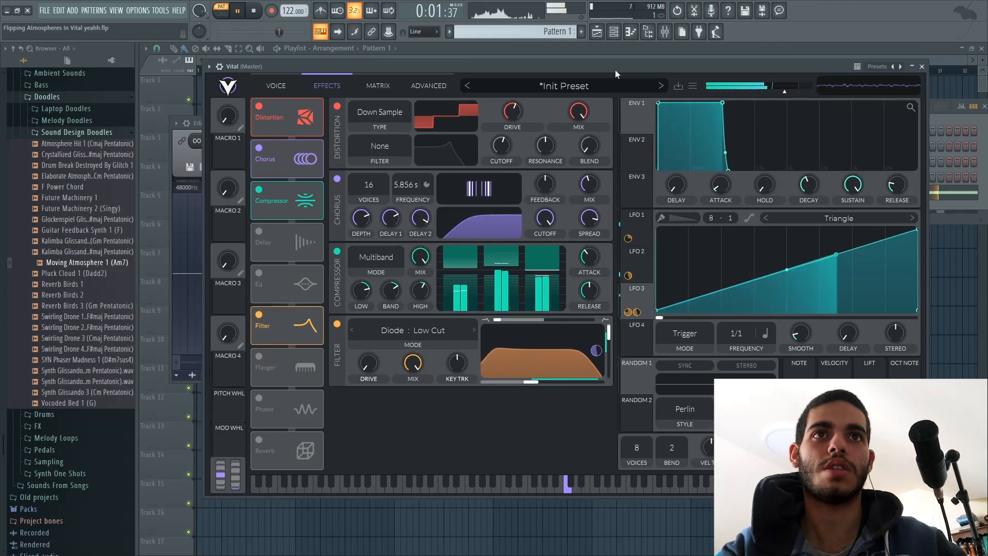
drag(607, 73, 574, 63)
key(space)
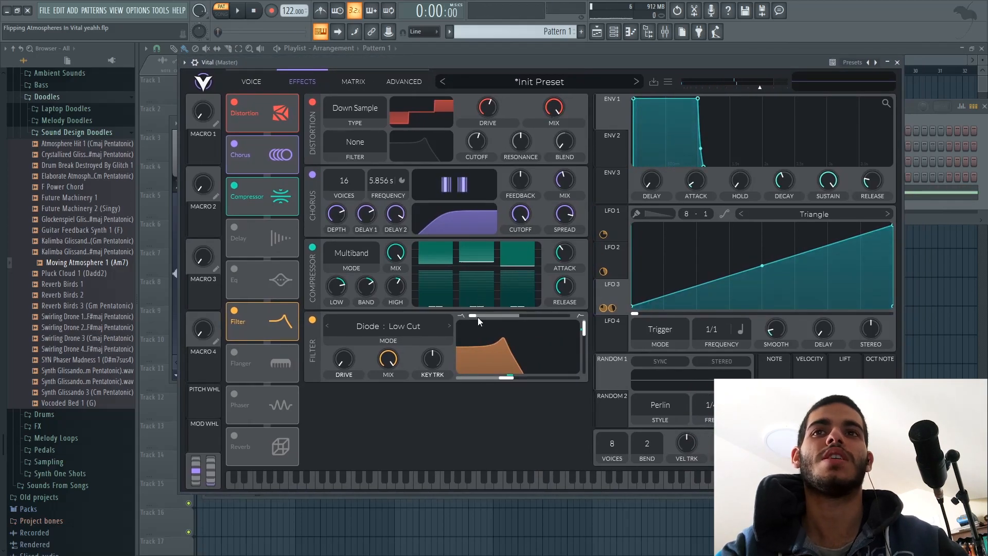
Step: Modulate Filter 1's cutoff with Random 1 by about 30.9 and set the random style to Sample & Hold
click(251, 81)
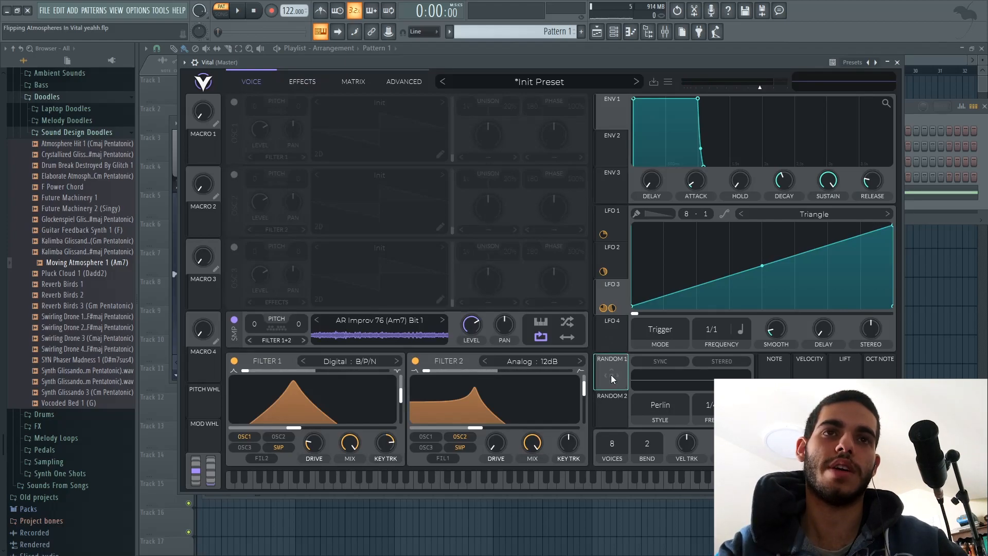
drag(612, 376, 312, 415)
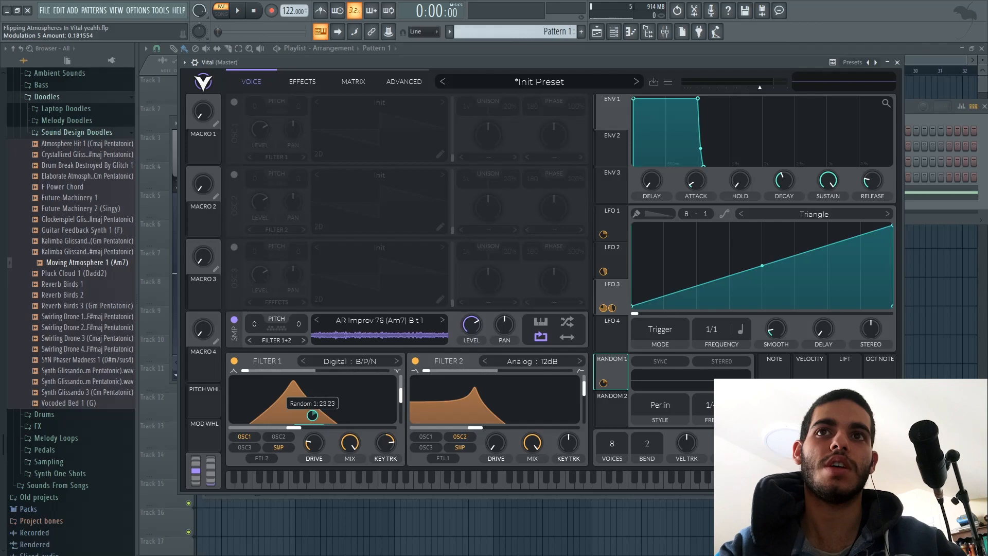
drag(312, 415, 313, 410)
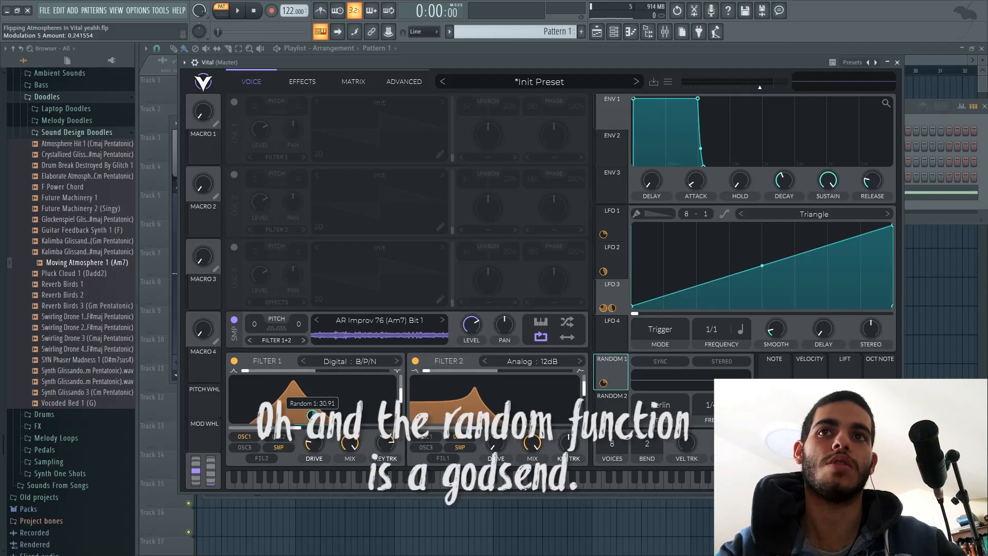
click(686, 405)
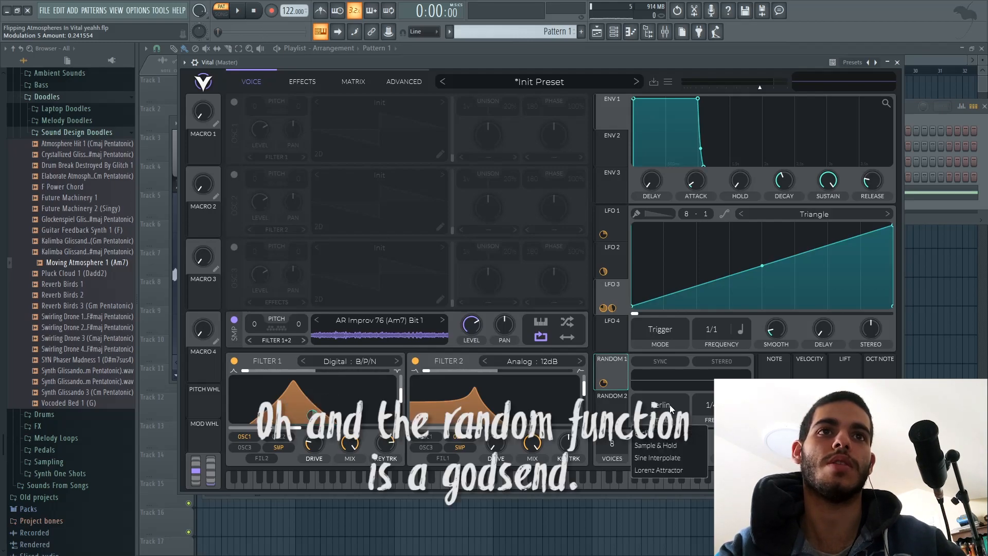
click(677, 447)
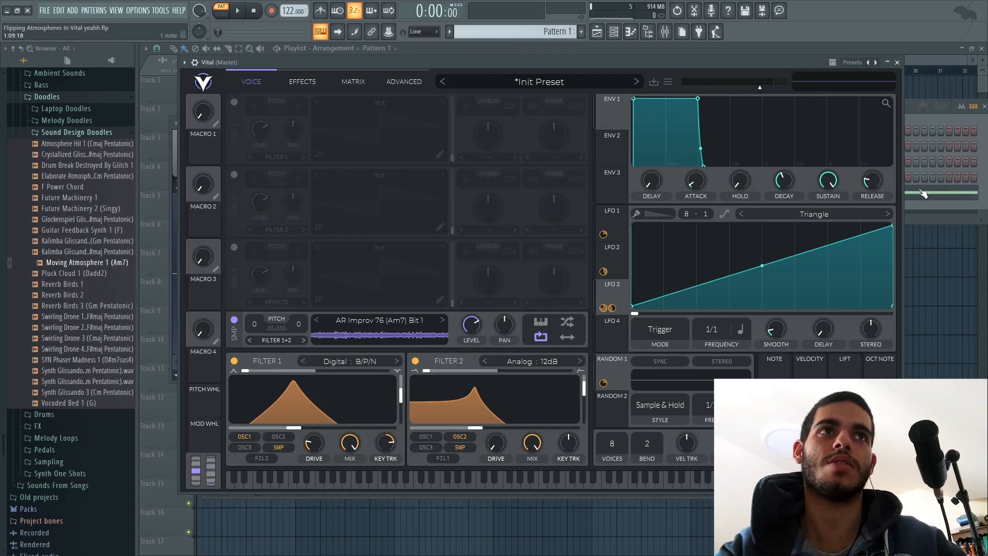
Step: Play the pattern to hear the random modulation on Filter 1's cutoff
drag(681, 63, 691, 66)
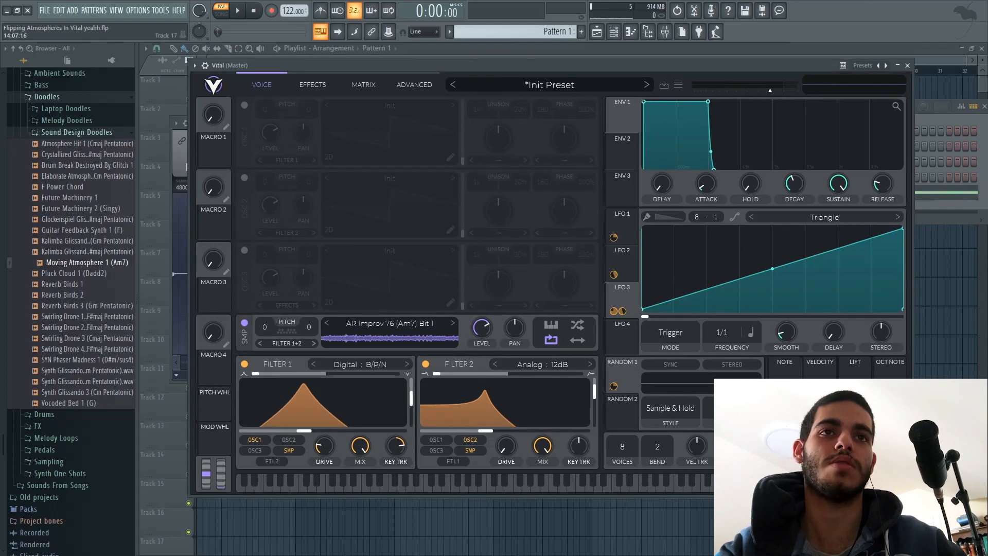
drag(587, 69, 579, 61)
key(space)
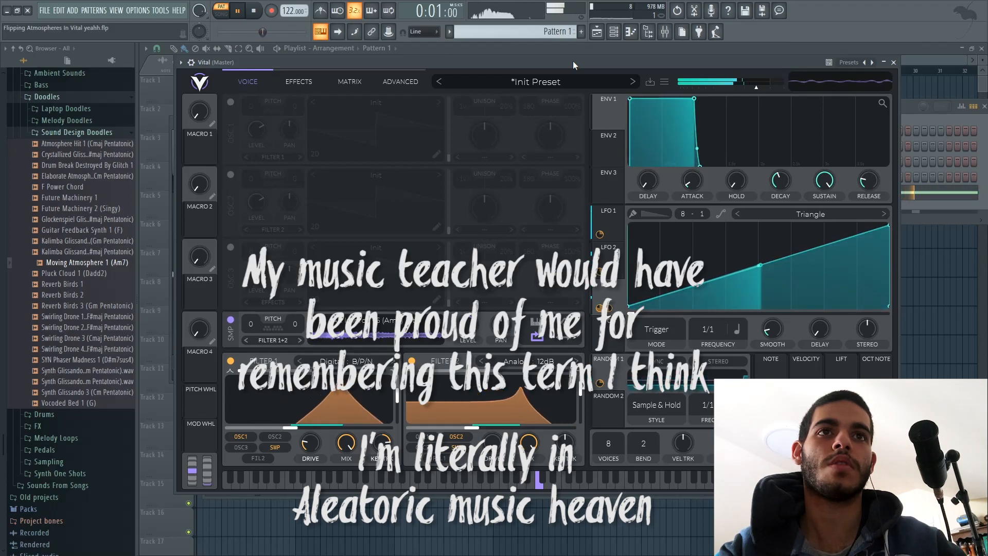
key(space)
Step: Modulate the distortion's drive with Random 1 by about 6
mouse_move(314, 417)
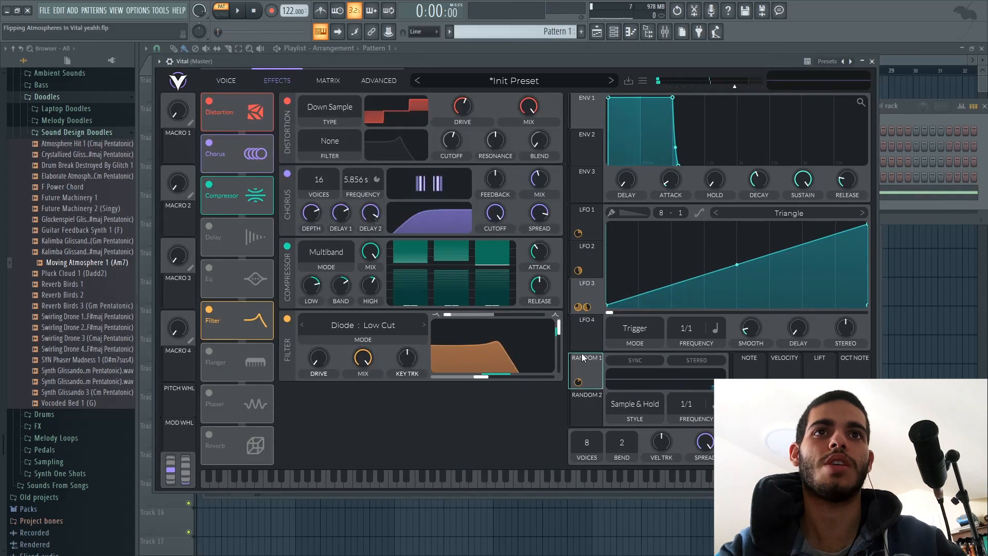
drag(586, 368, 475, 159)
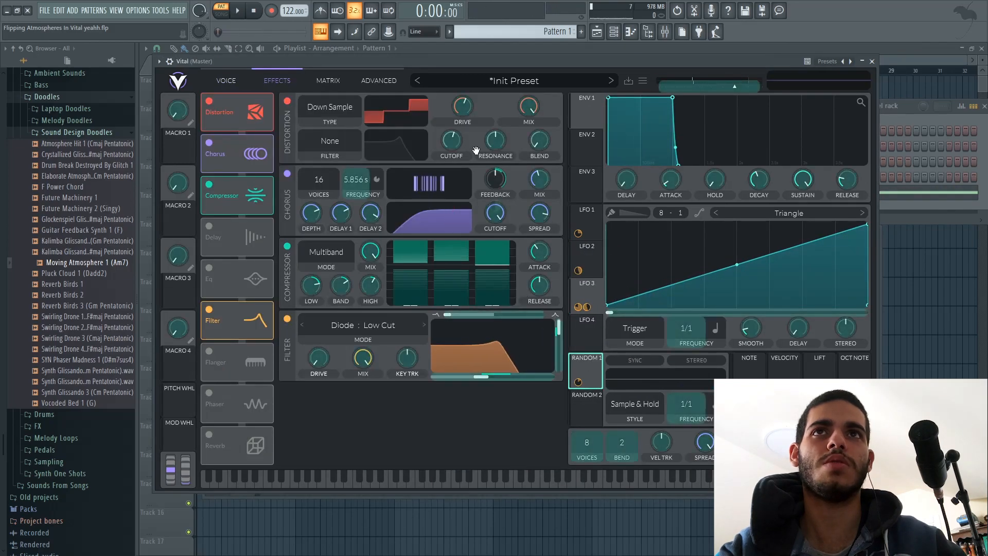
drag(465, 115, 464, 116)
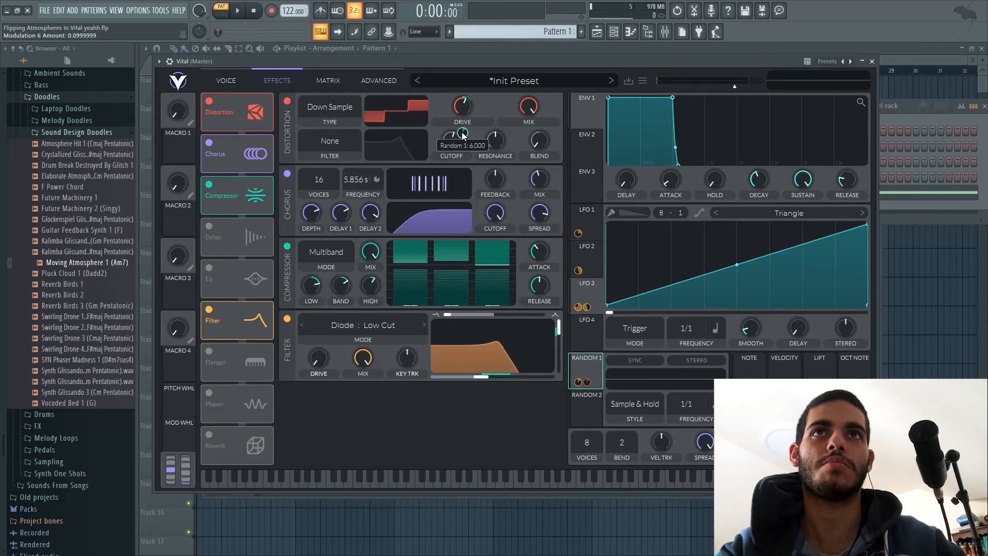
drag(513, 64, 525, 74)
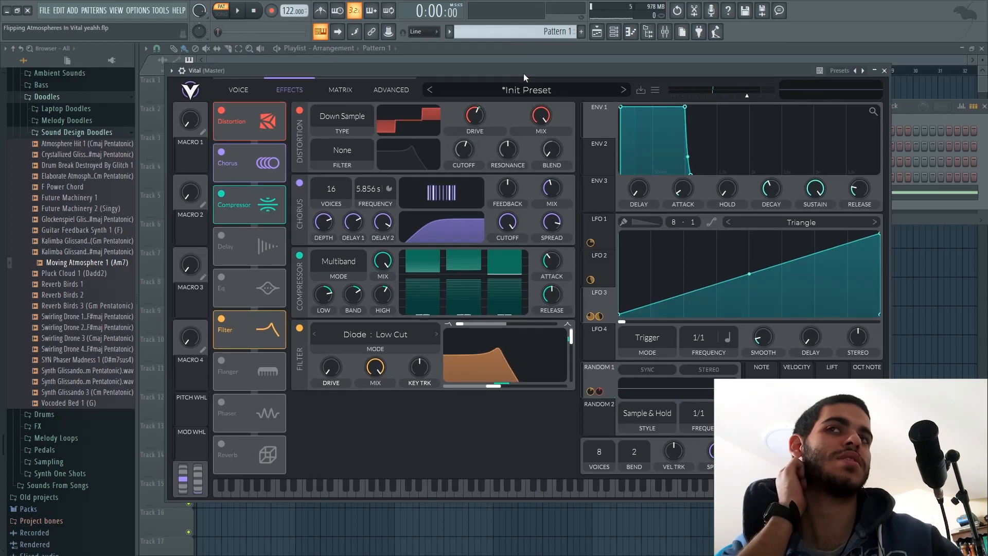
Step: Enable the delay, place it after the filter in the effects chain, and adjust its feedback, filter cutoff and spread
click(223, 236)
drag(226, 239, 242, 335)
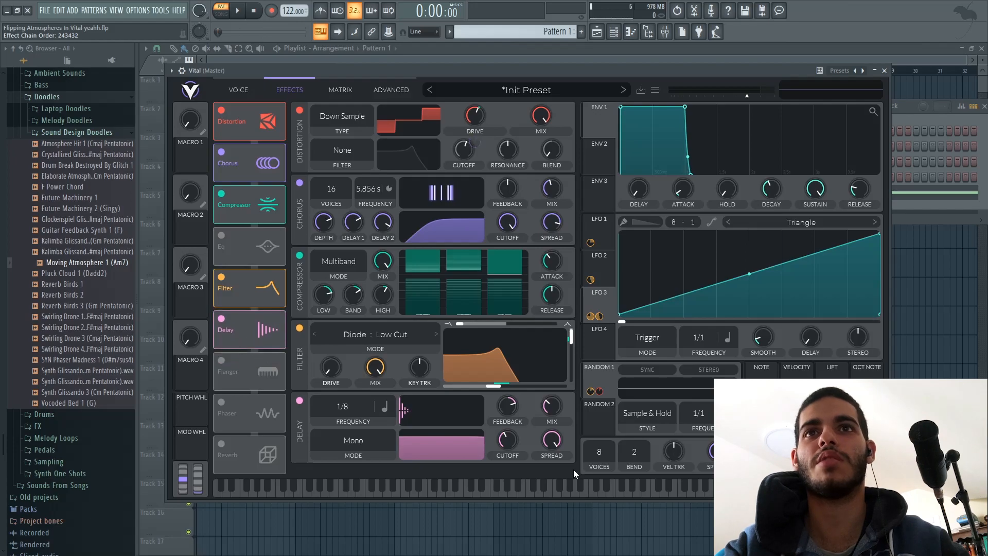
drag(514, 413, 515, 409)
drag(508, 446, 510, 421)
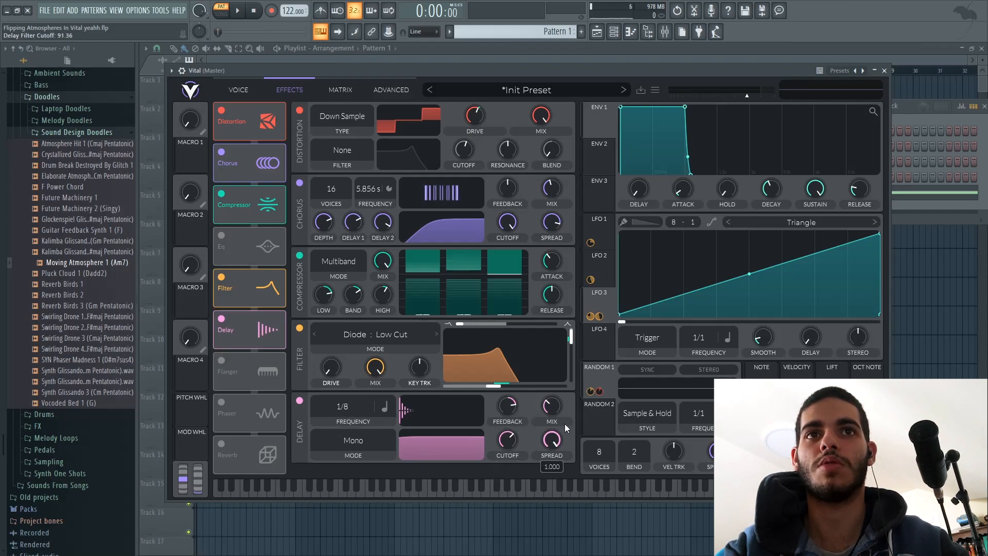
drag(498, 442, 507, 437)
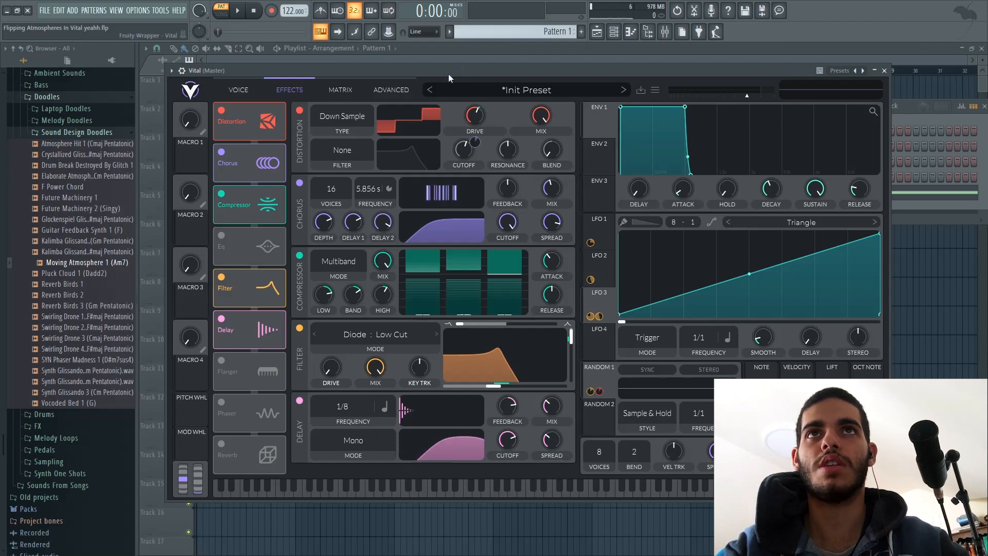
Step: Play the pattern to hear the patch with the delay added
drag(449, 73, 441, 68)
key(space)
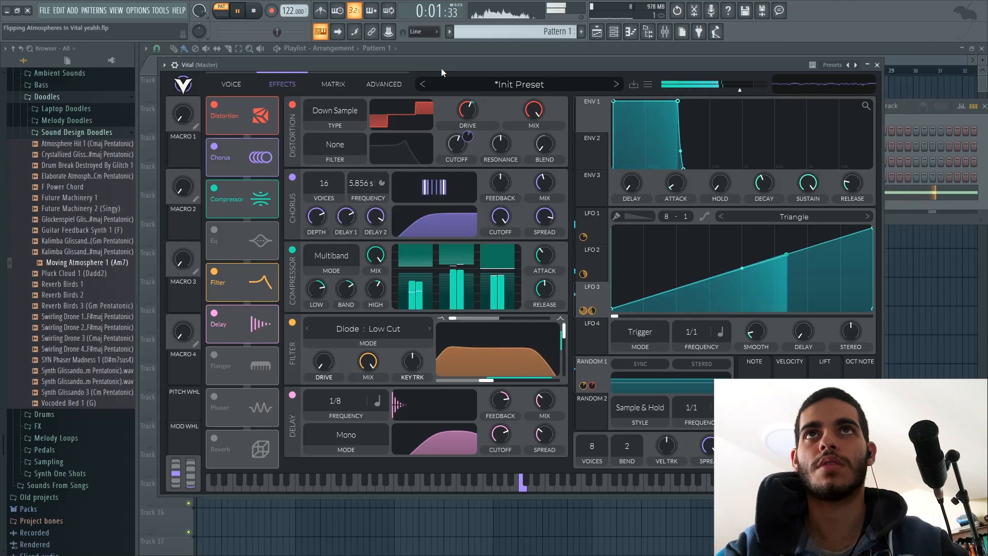
key(space)
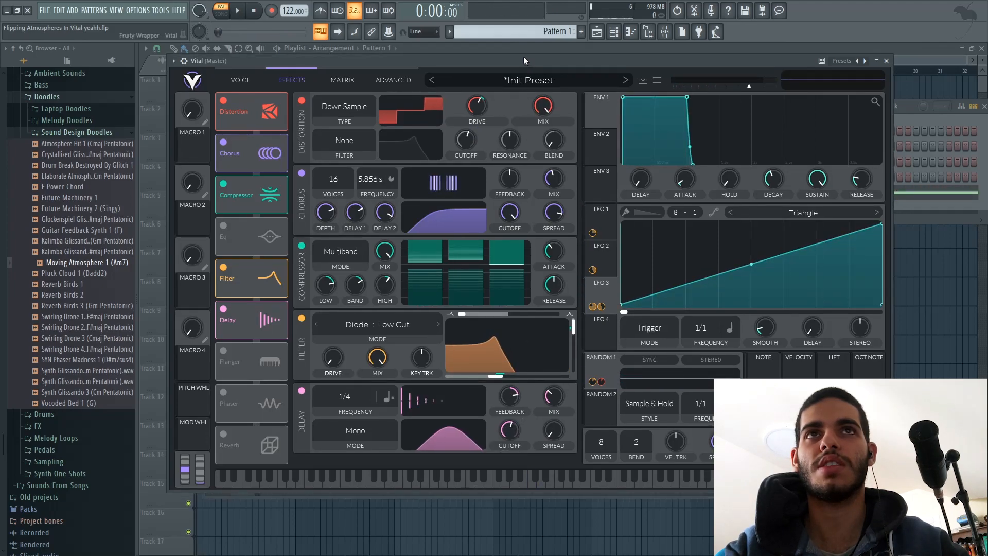
Step: Set the delay's frequency to dotted 1/4 and its feedback to about 63%, and play the pattern
drag(524, 56, 533, 54)
drag(519, 401, 519, 397)
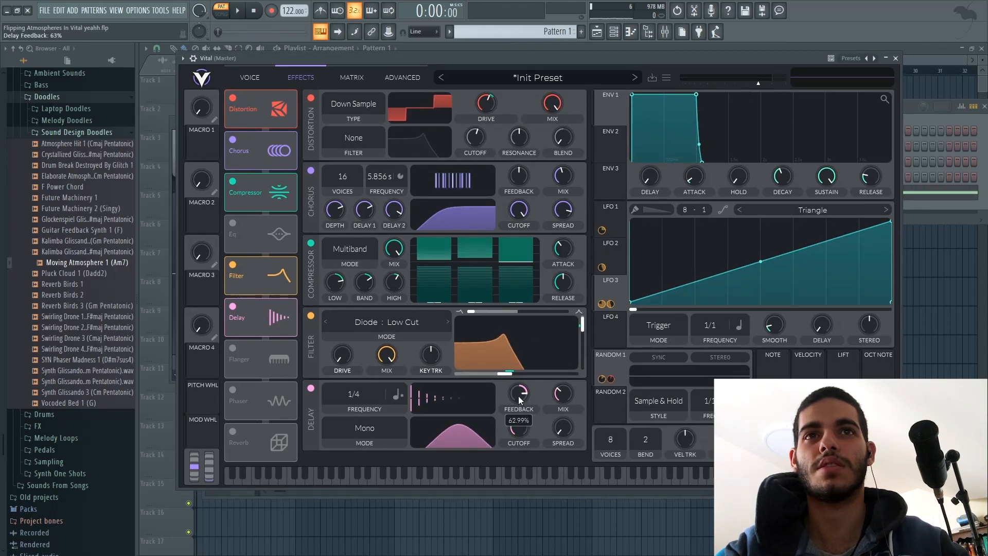
drag(508, 59, 520, 57)
key(space)
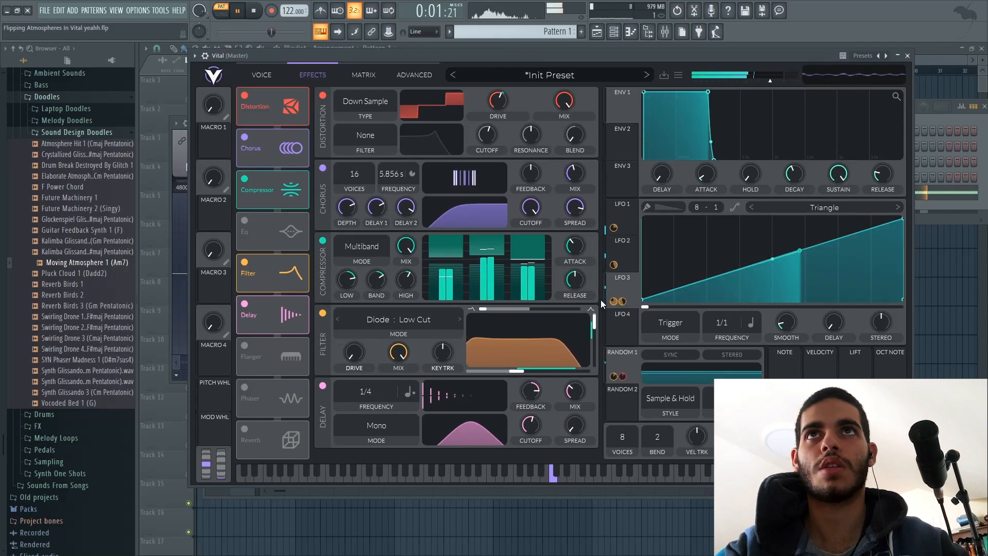
key(space)
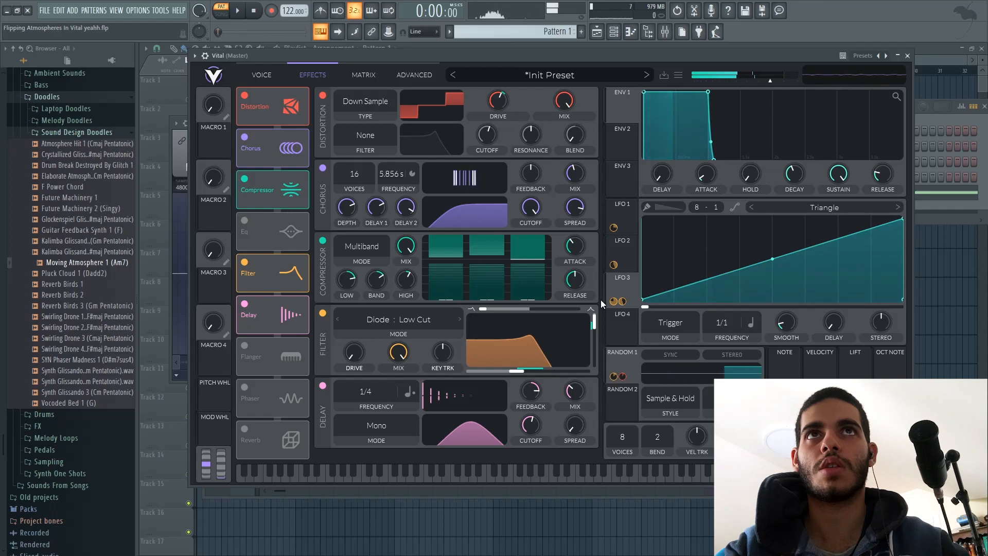
Step: Save the patch as the preset "lfo atmosphere 2" and initialize a new preset
click(276, 76)
drag(357, 54, 344, 53)
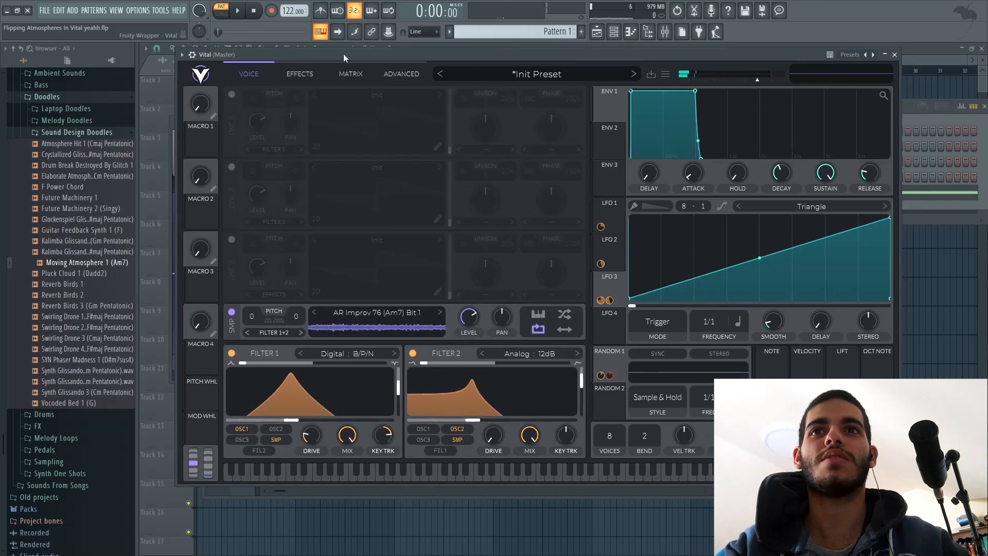
click(651, 74)
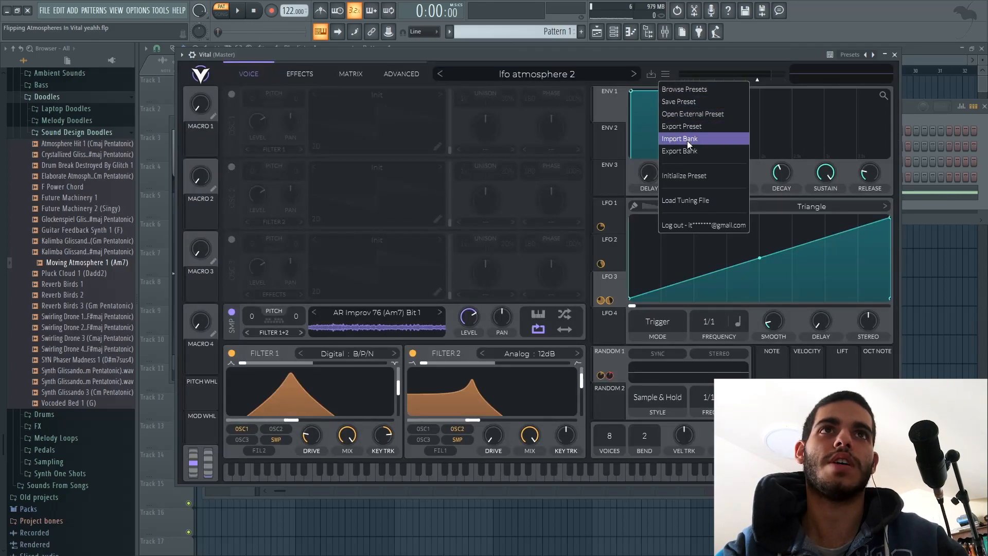
click(684, 175)
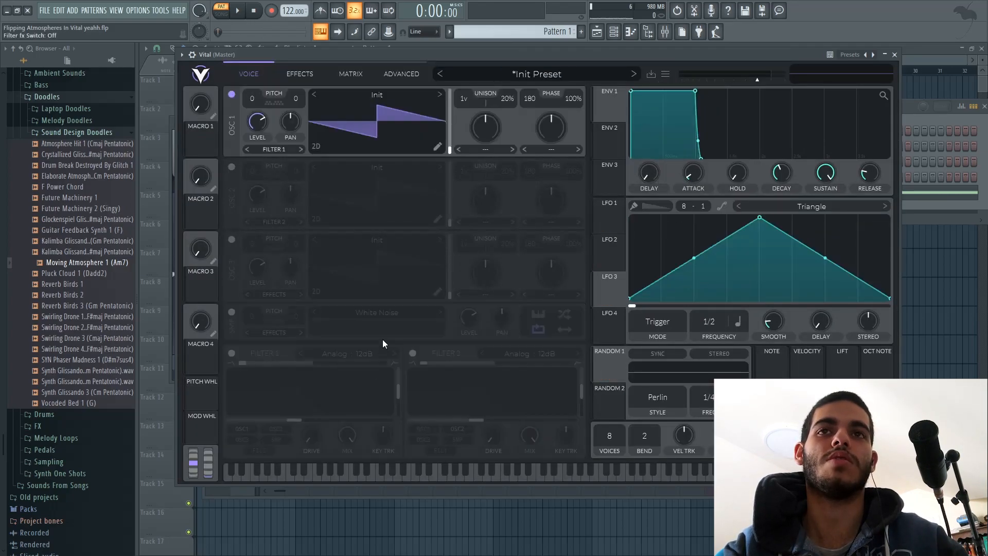
Step: Turn off oscillator 1, enable the sampler and load the user sample AR Improv 77 (Emaj7add9) Bit 1
click(231, 94)
click(232, 313)
click(351, 314)
Step: Play the pattern with the new sample and check Vital's C5 note in the piano roll
mouse_move(593, 59)
mouse_down()
mouse_move(582, 54)
mouse_move(590, 60)
mouse_up()
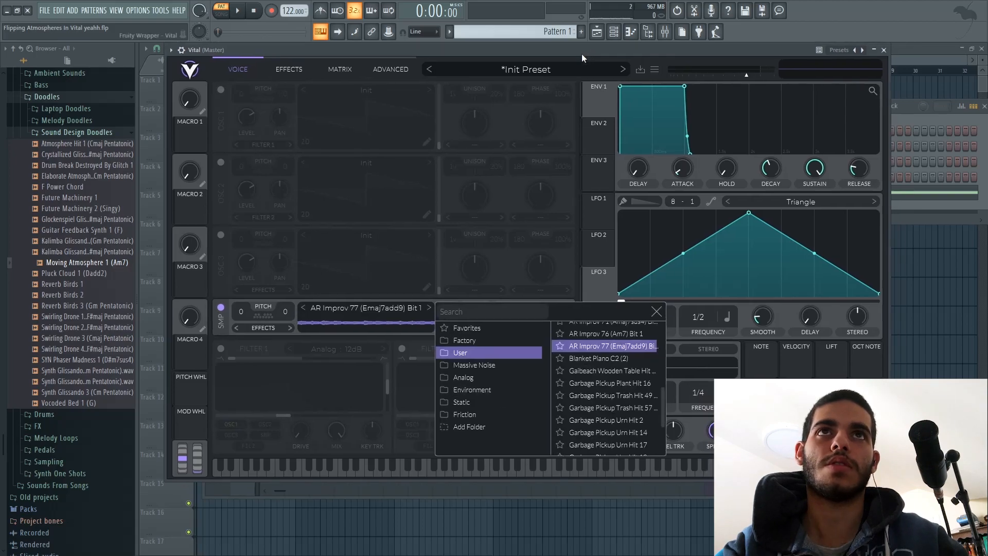
key(space)
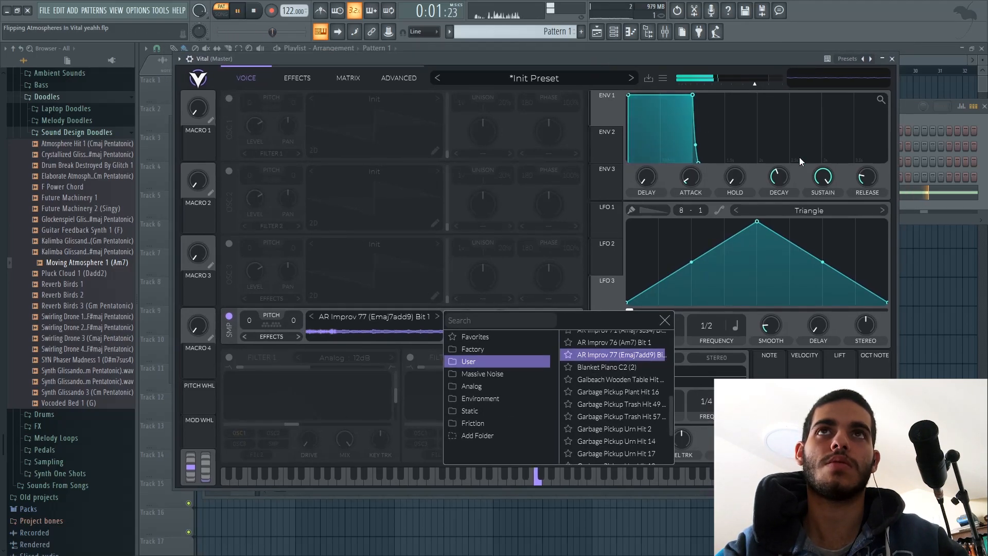
click(900, 201)
key(space)
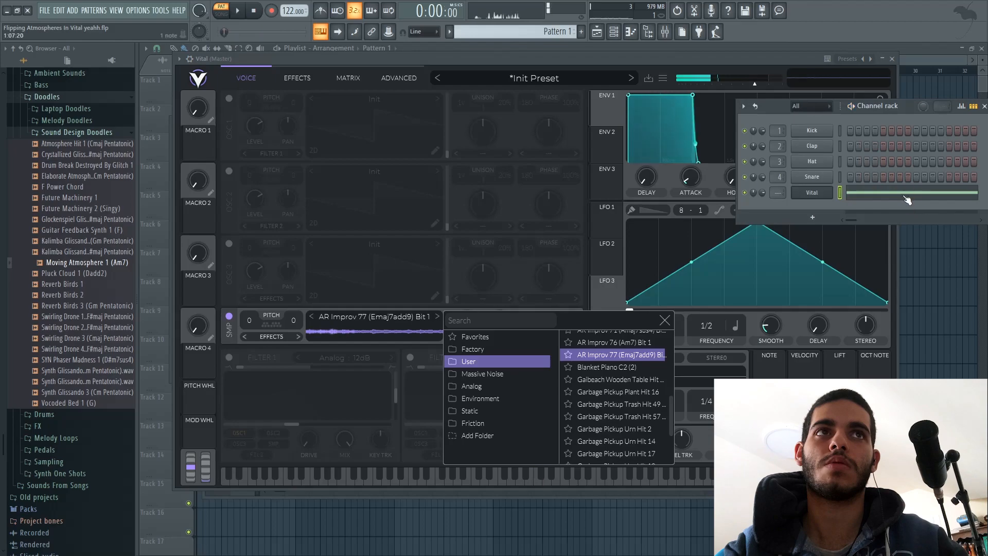
click(907, 201)
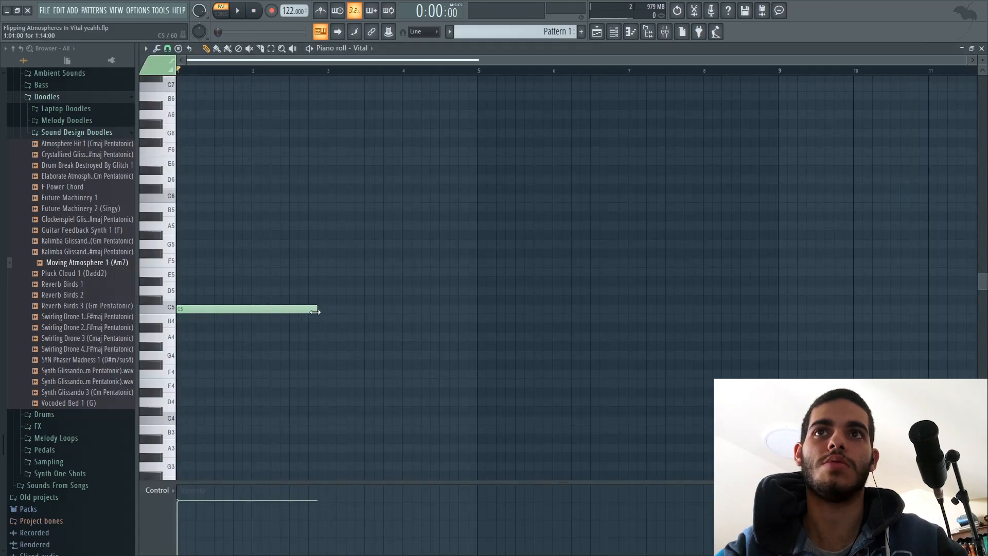
click(981, 48)
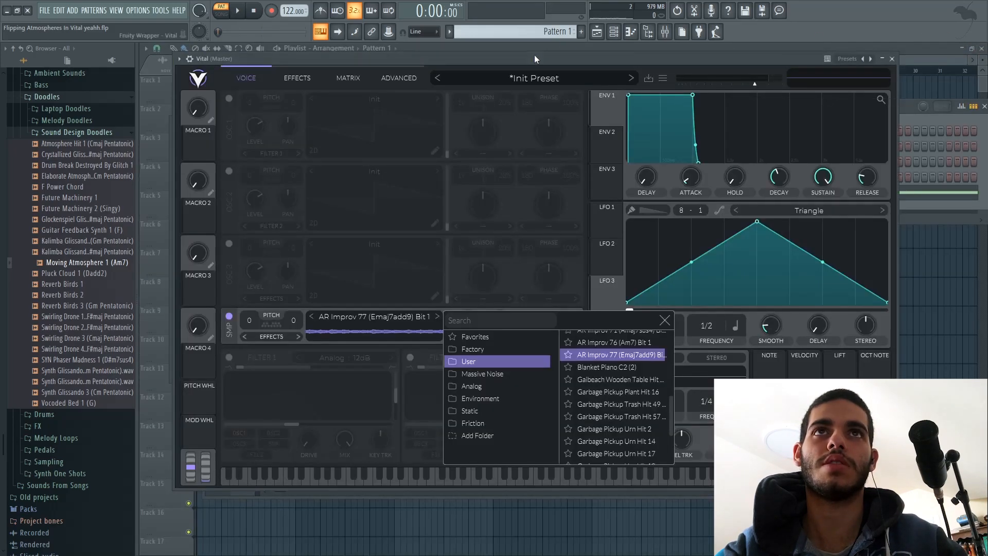
Step: Enable Filter 1 and set its type to Formant with the AIUO style
click(369, 362)
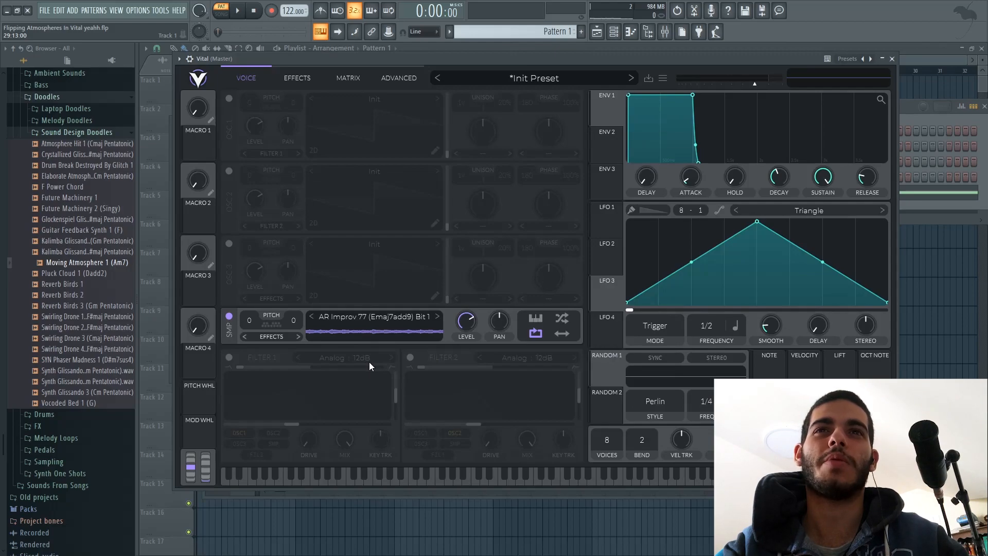
click(606, 215)
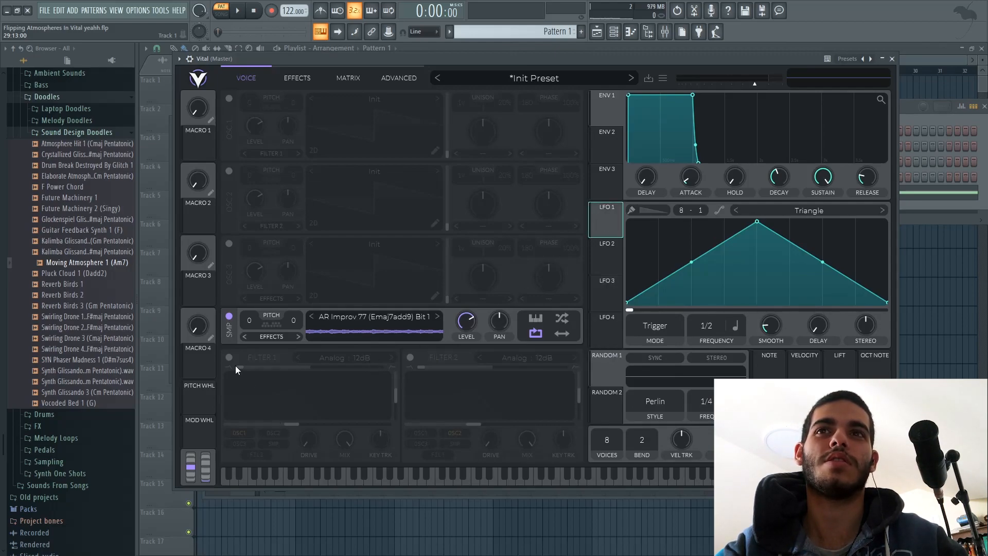
click(229, 358)
click(325, 359)
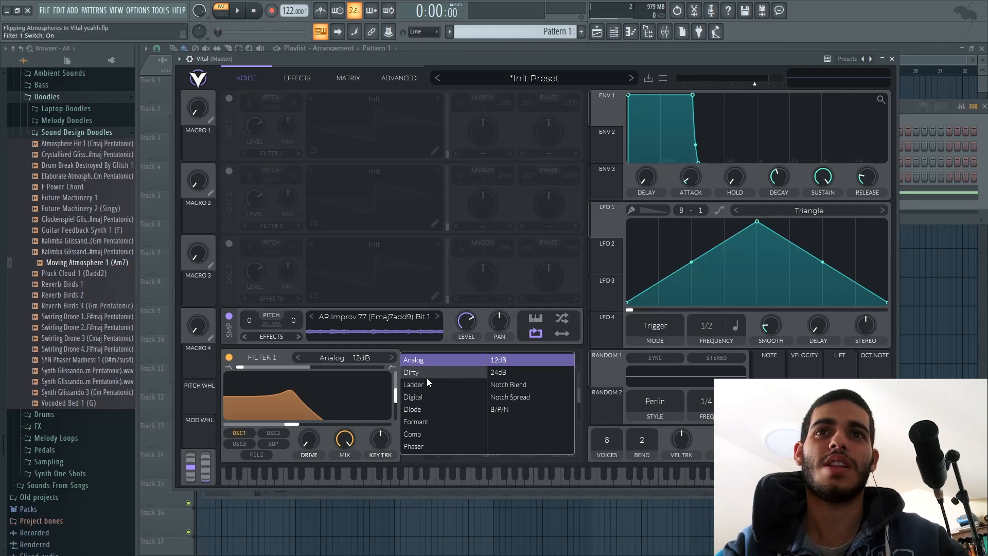
click(427, 420)
click(515, 371)
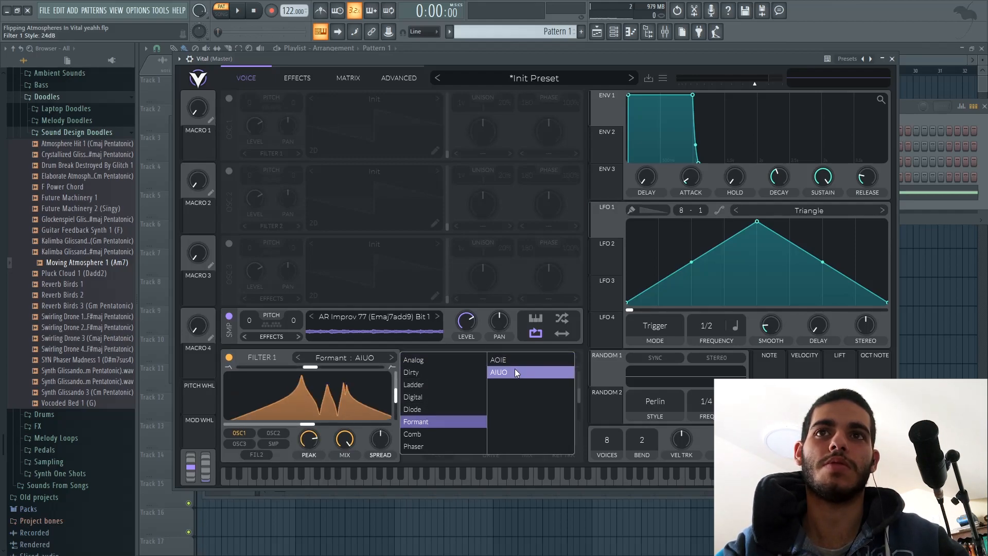
click(369, 386)
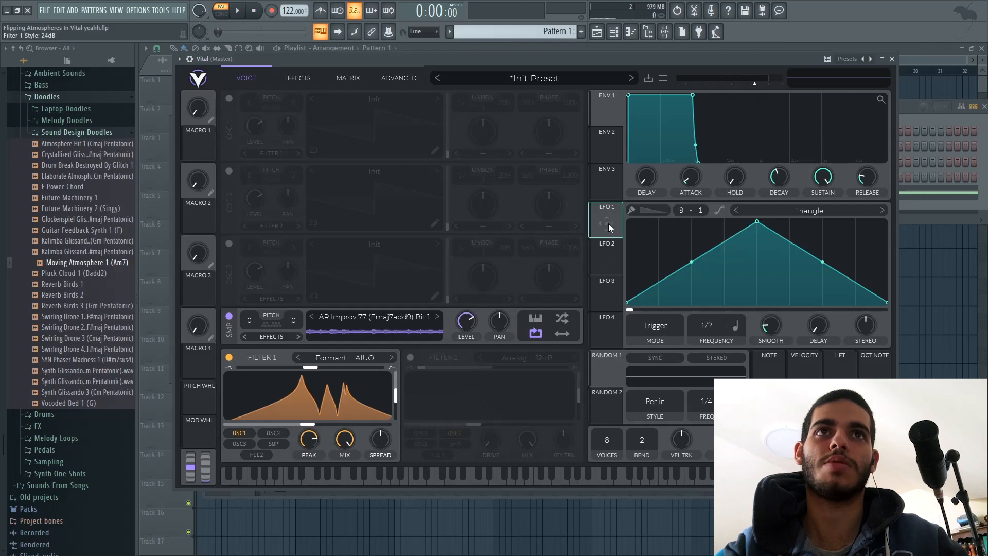
Step: Modulate Filter 1's formant X with LFO 1, setting formant X to 0.390 and formant Y to about 0.767
drag(608, 224, 312, 421)
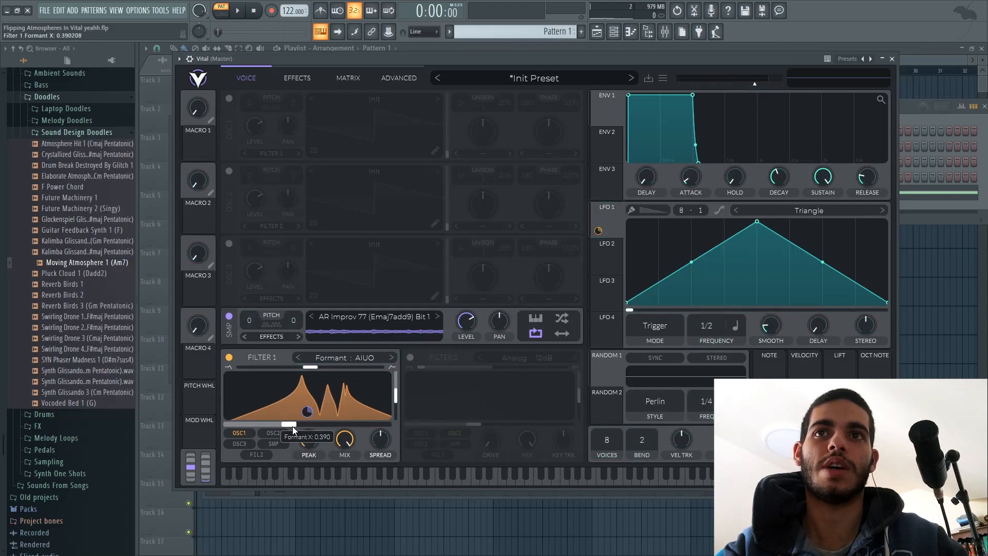
drag(394, 396, 399, 383)
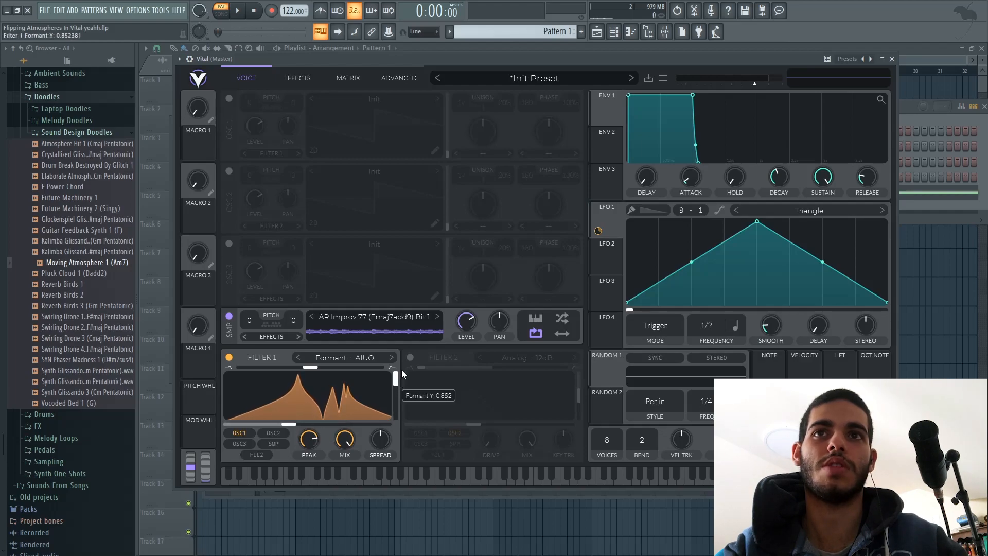
Step: Compare the Staircase Down and Triangle shapes for LFO 1 and keep Staircase Down
click(783, 211)
click(798, 149)
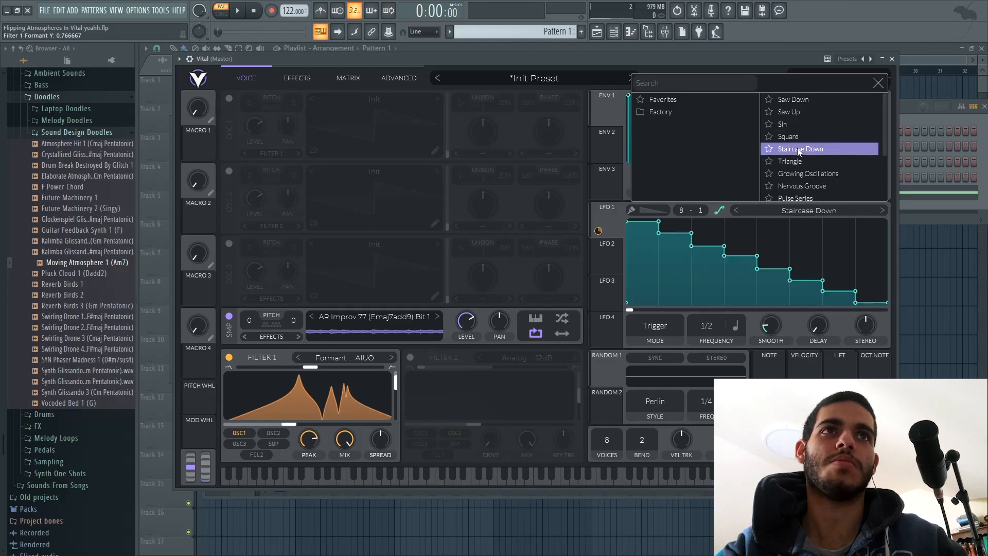
click(792, 164)
click(798, 149)
click(715, 233)
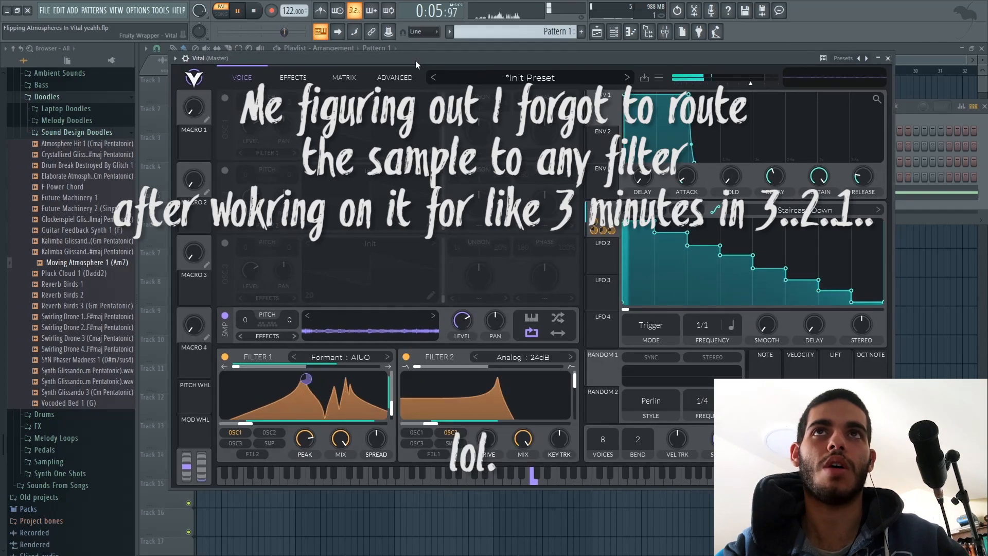
Step: Route the sampler's output to Filter 1+2 and play the pattern
drag(415, 61, 398, 61)
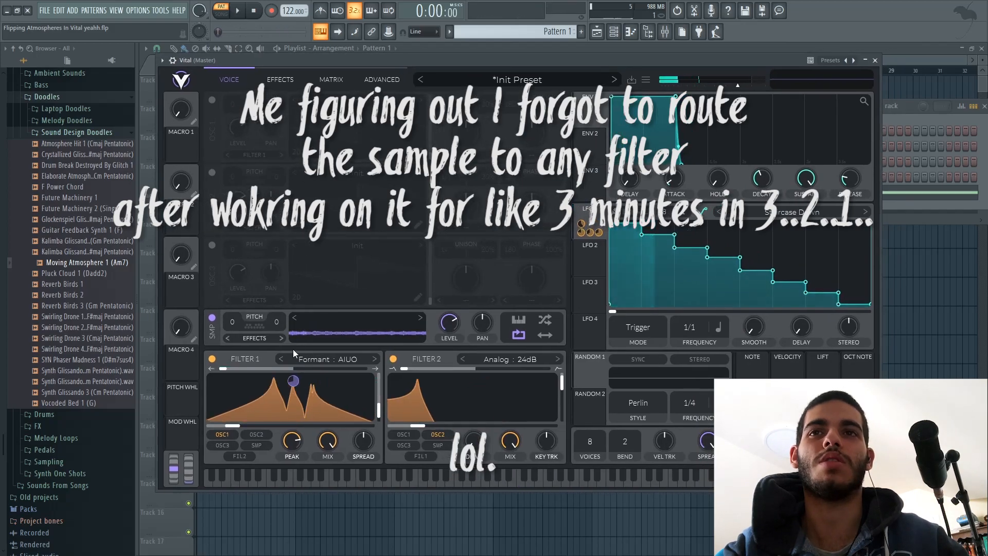
click(248, 338)
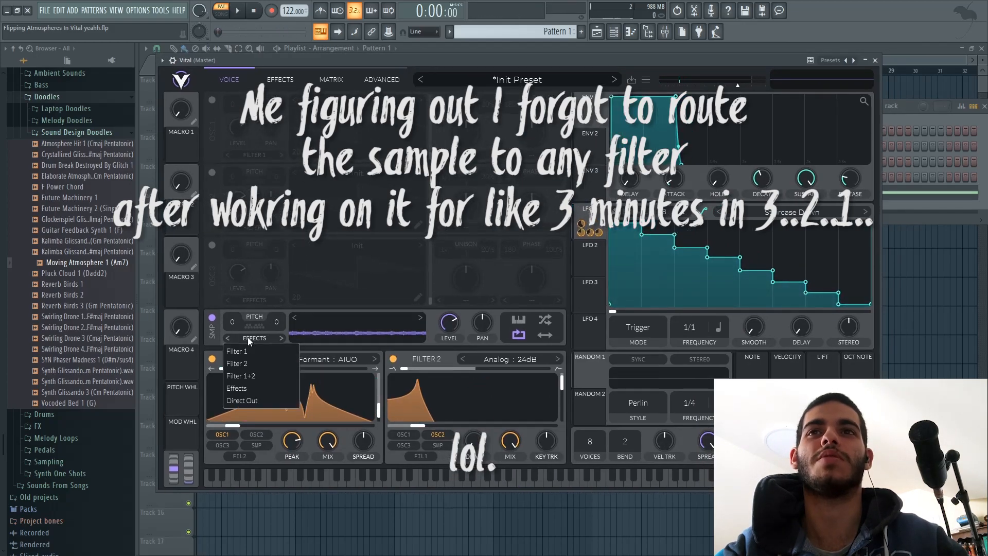
click(267, 376)
key(space)
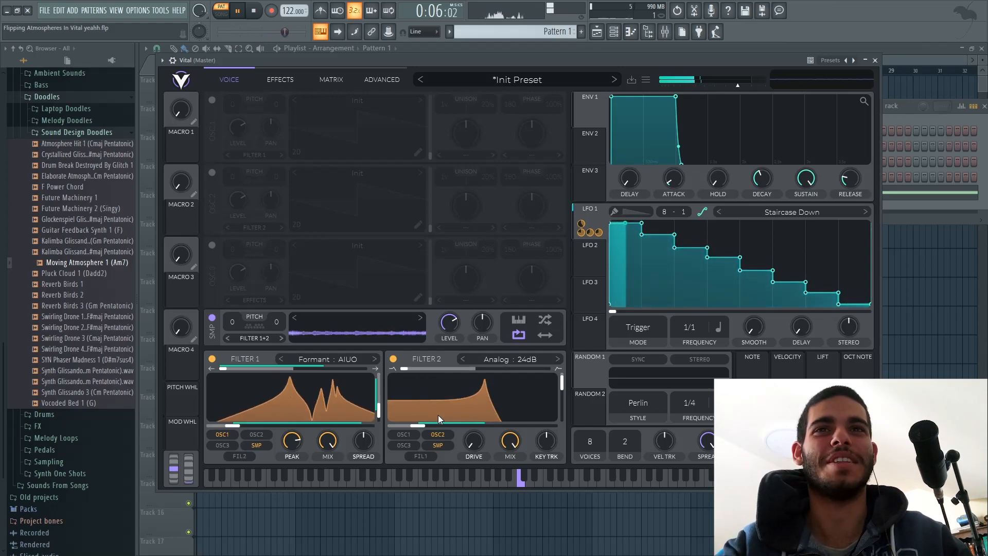
Step: Set LFO 1's modulation of Filter 2's cutoff to an amount of about 0.528 during playback, and stop the pattern
mouse_move(473, 414)
mouse_down()
mouse_move(473, 345)
mouse_move(473, 411)
mouse_up()
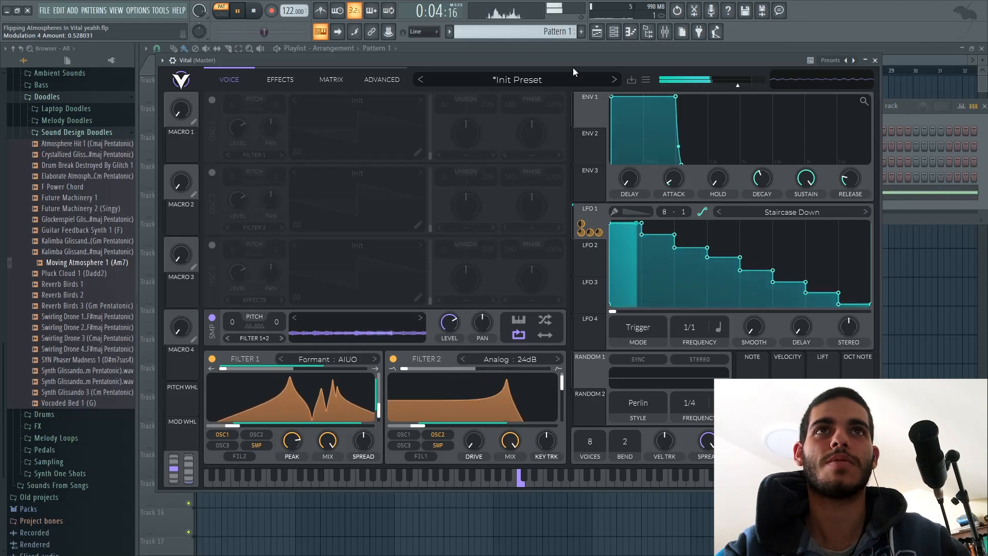
drag(559, 61, 551, 60)
key(space)
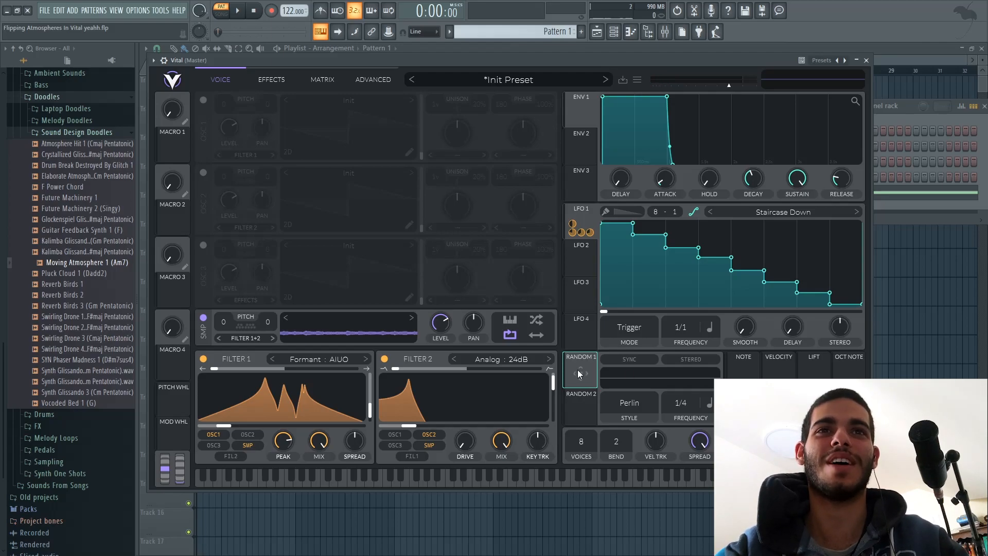
Step: Modulate Filter 1's formant transpose and Filter 2's blend with Random 1, using amounts of 0.66 and 0.85
drag(579, 374, 320, 437)
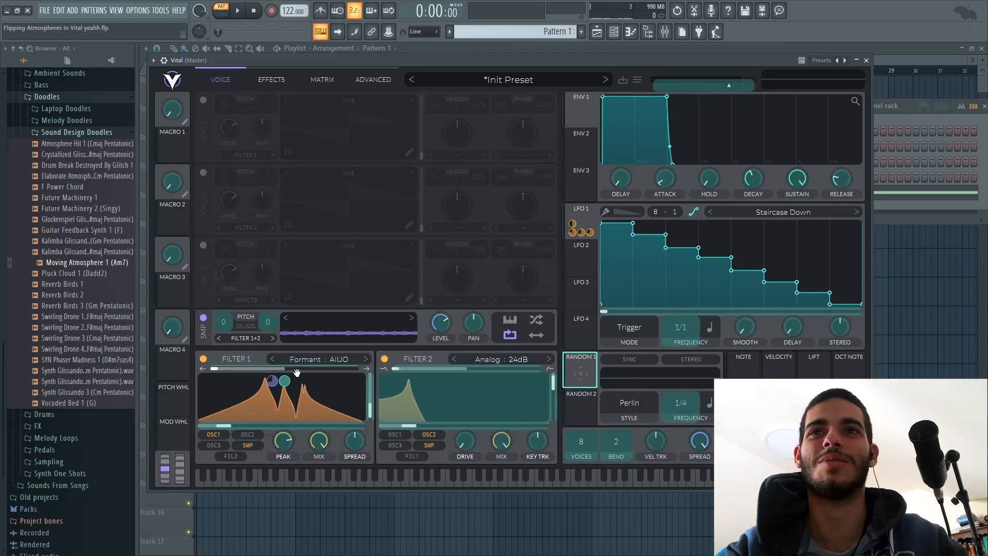
drag(297, 372, 286, 385)
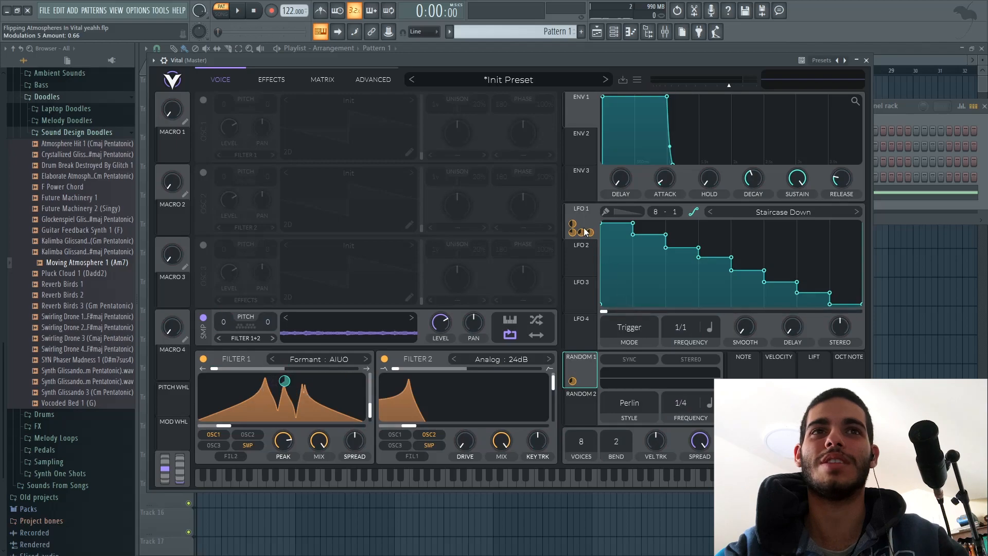
drag(583, 221, 497, 302)
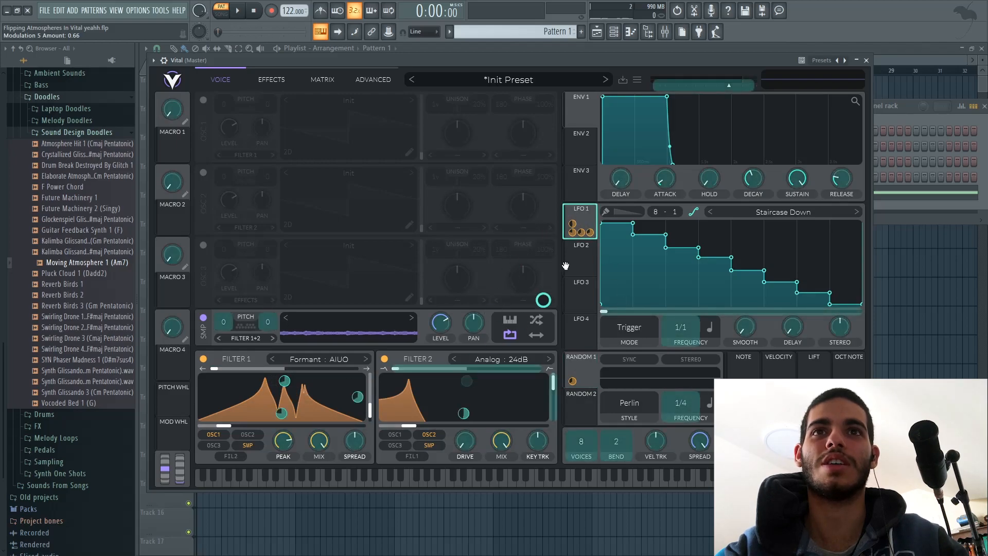
drag(586, 225, 587, 226)
drag(536, 372, 454, 381)
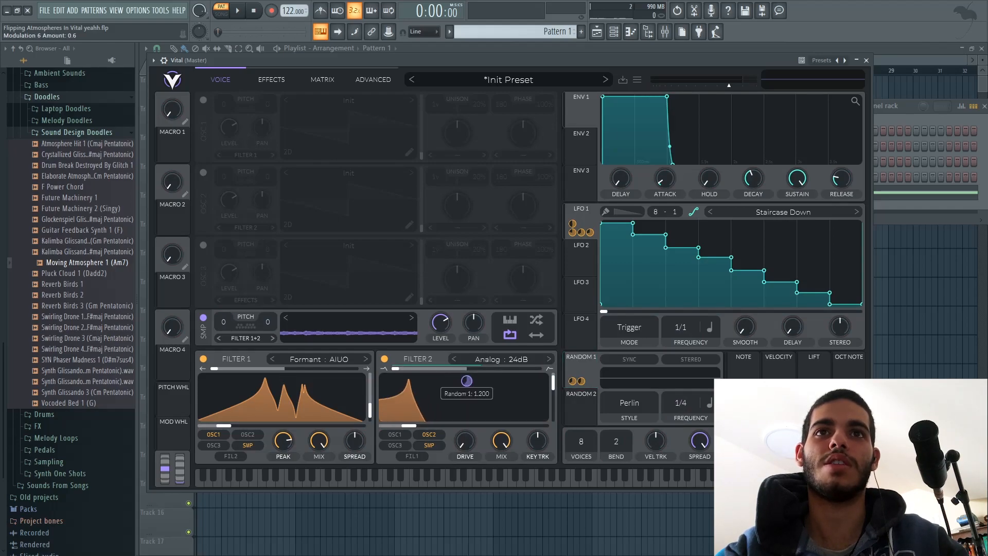
Step: Set Random 1's style to Sine Interpolate and its frequency to 1/1 while the pattern plays
click(641, 404)
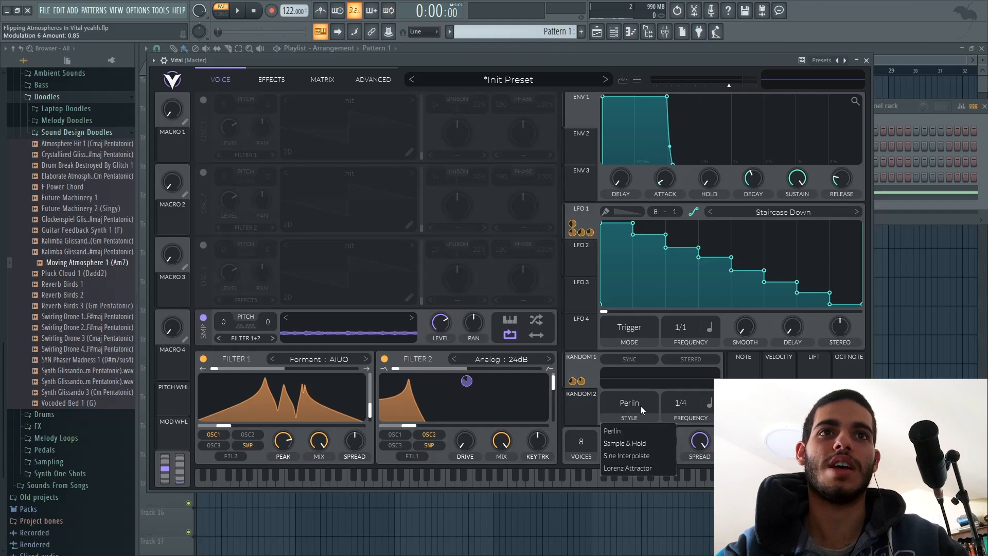
click(642, 456)
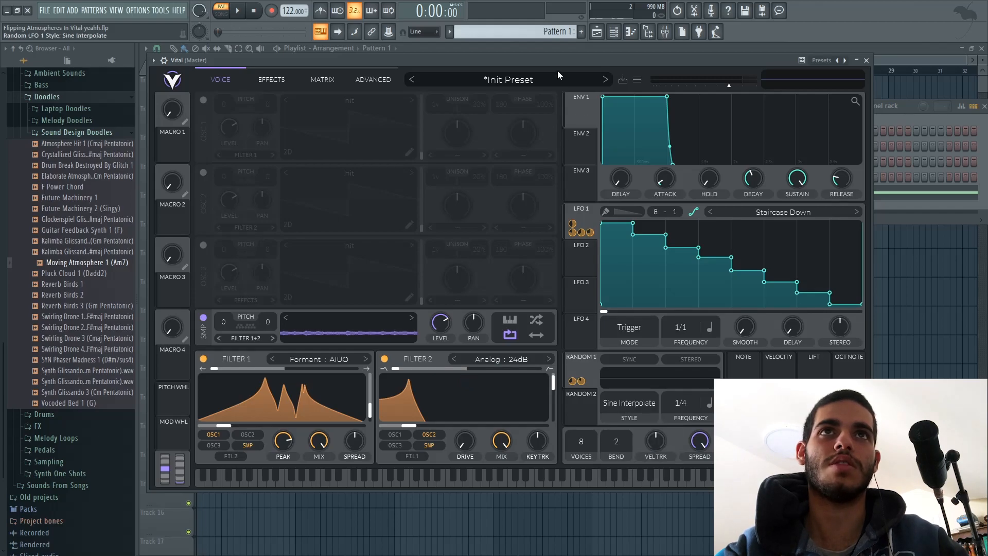
key(space)
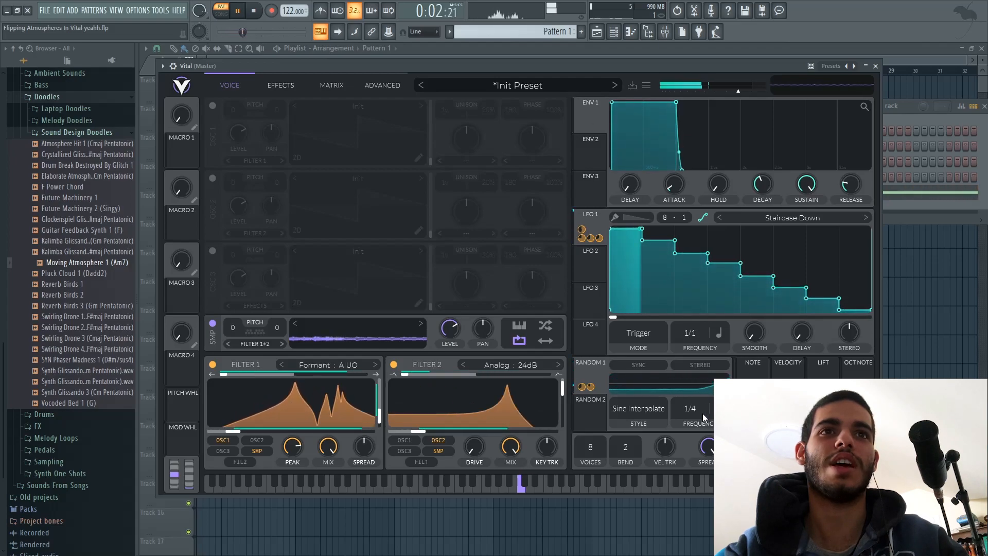
drag(700, 408, 695, 442)
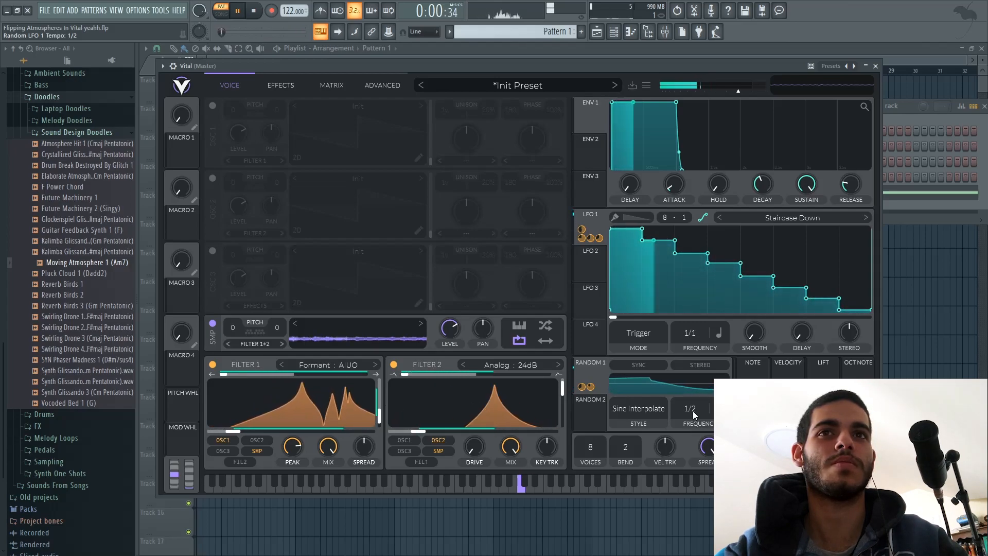
drag(693, 411, 690, 431)
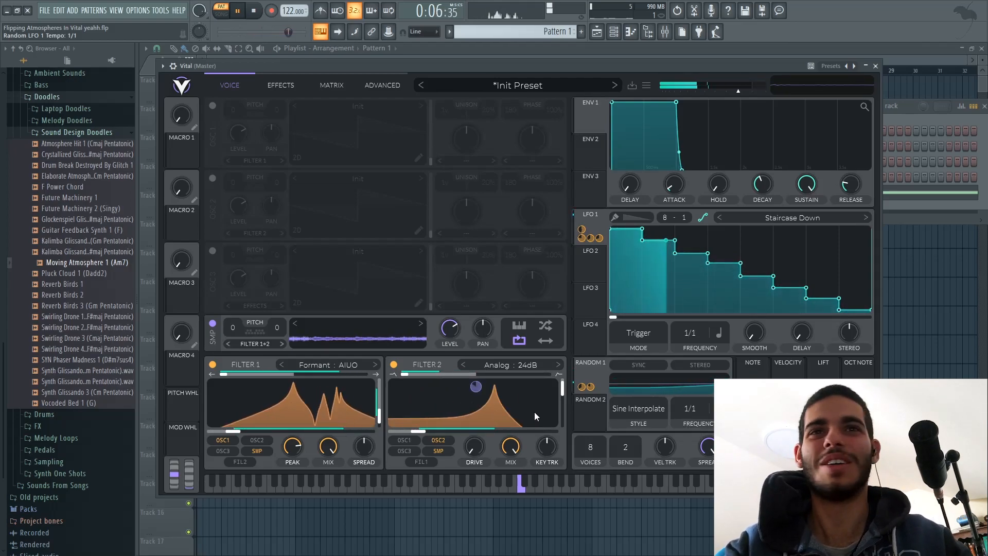
Step: Adjust Filter 2's drive, set Filter 1's peak to 100% and spread to -33%, and stop the pattern
drag(476, 443, 467, 508)
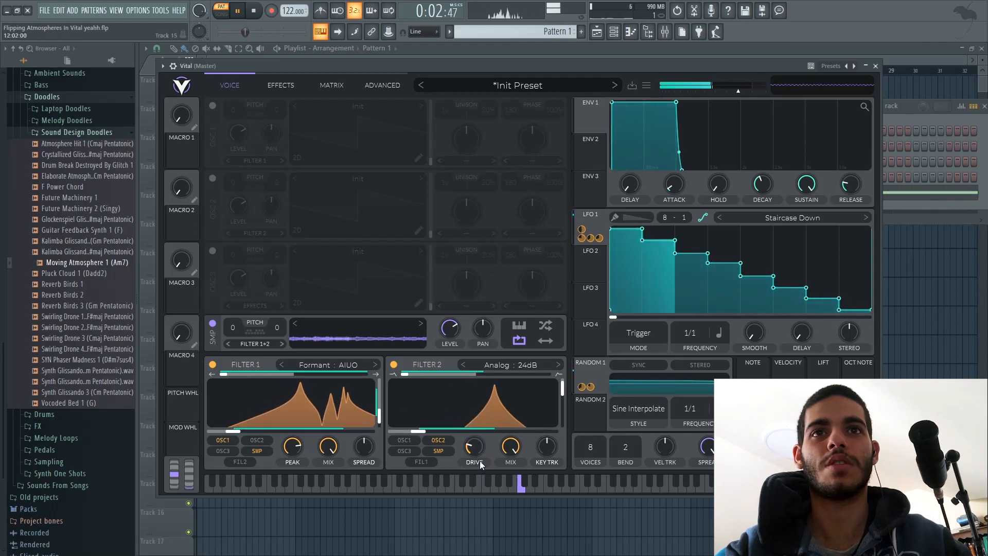
drag(471, 459, 473, 461)
drag(291, 450, 298, 409)
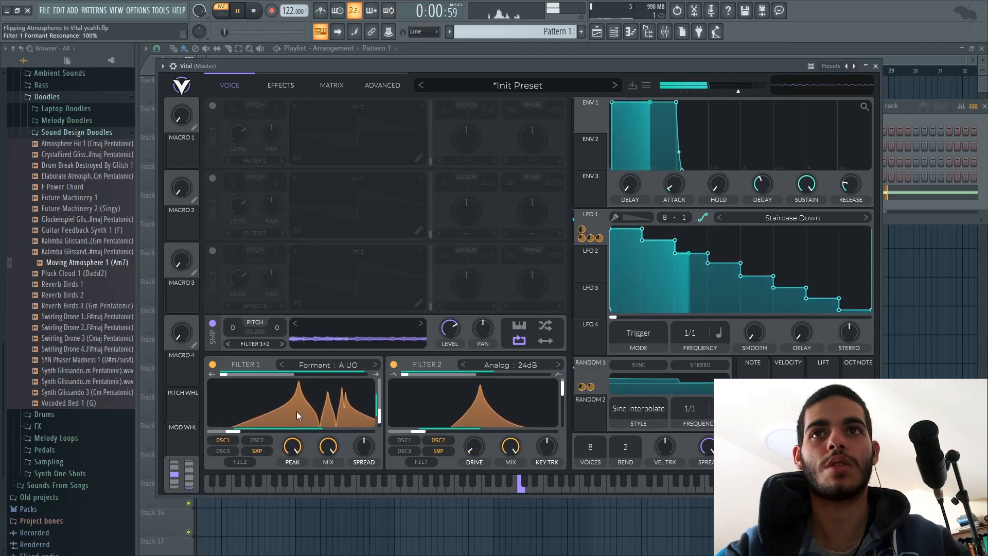
mouse_move(366, 443)
mouse_down()
mouse_move(388, 409)
mouse_move(369, 495)
mouse_move(371, 441)
mouse_up()
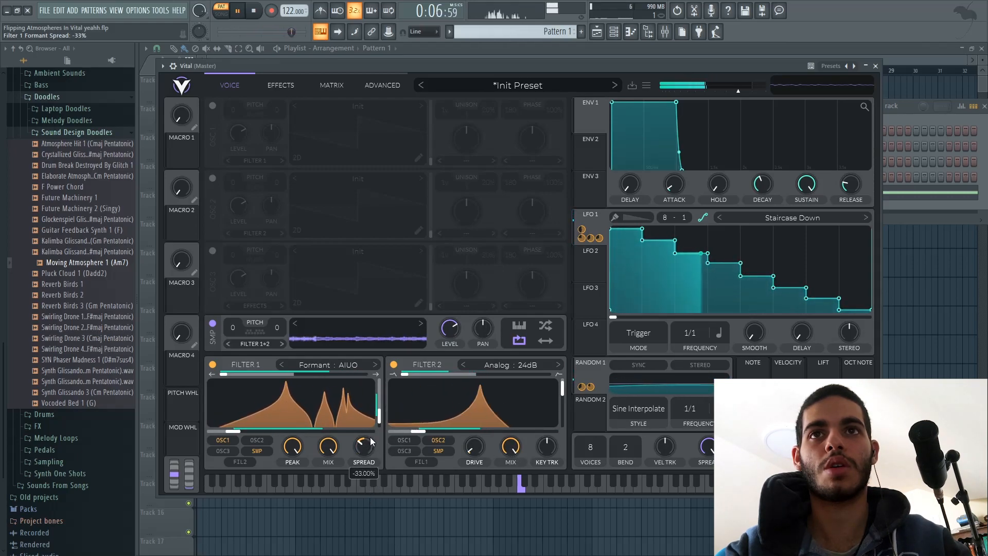
drag(457, 63, 464, 62)
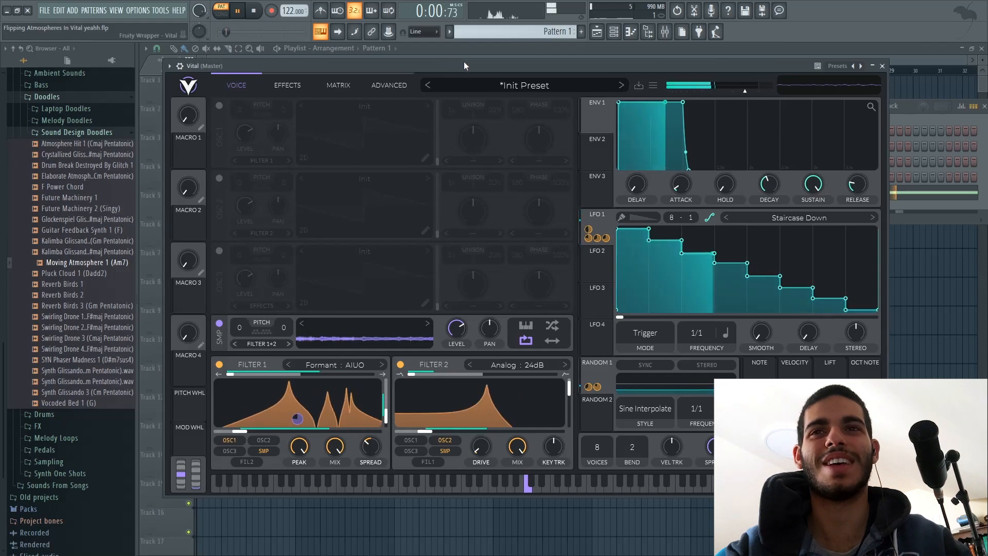
key(space)
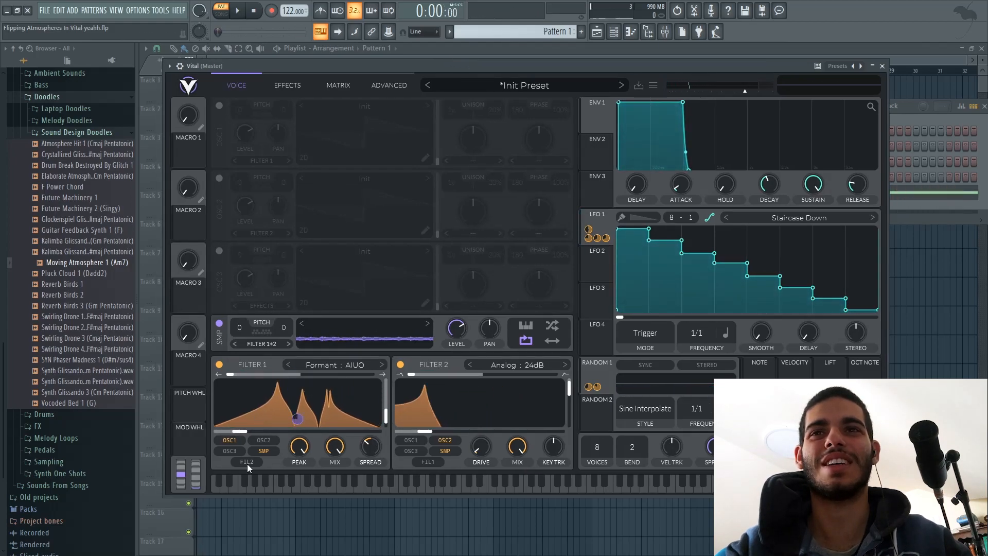
Step: Try feeding Filter 2 into Filter 1 and Filter 1 into Filter 2 during playback, and switch both inputs off
click(247, 462)
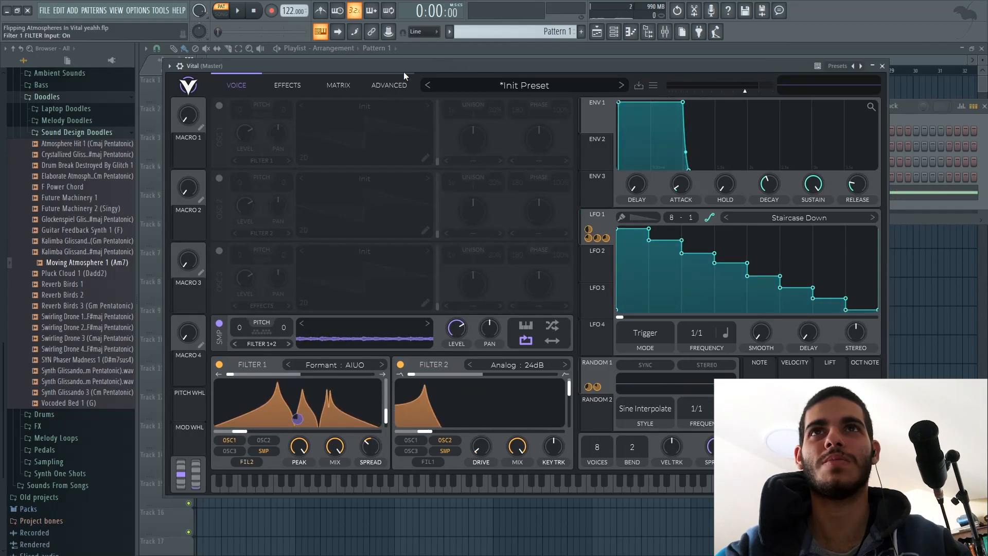
drag(409, 70, 415, 69)
key(space)
click(431, 461)
click(248, 462)
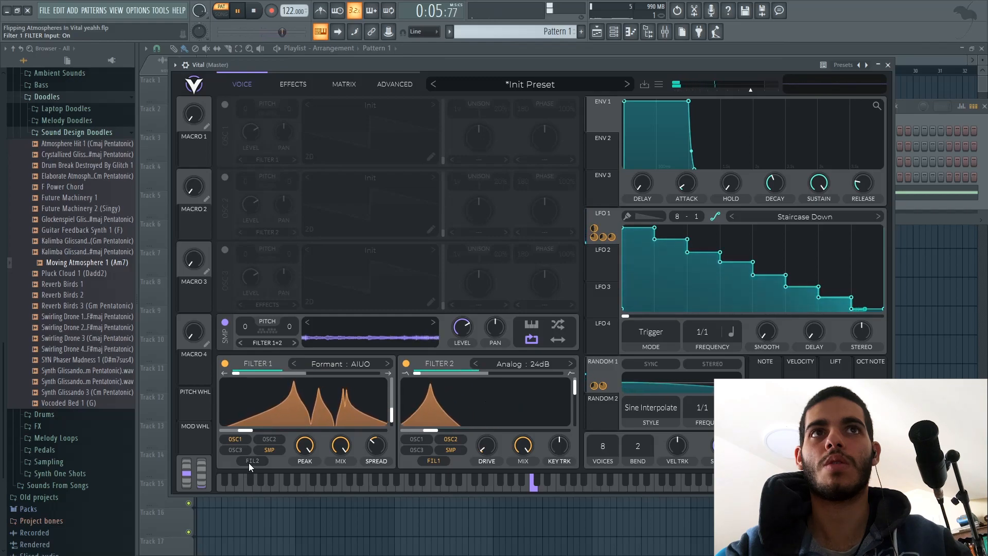
click(249, 463)
click(249, 463)
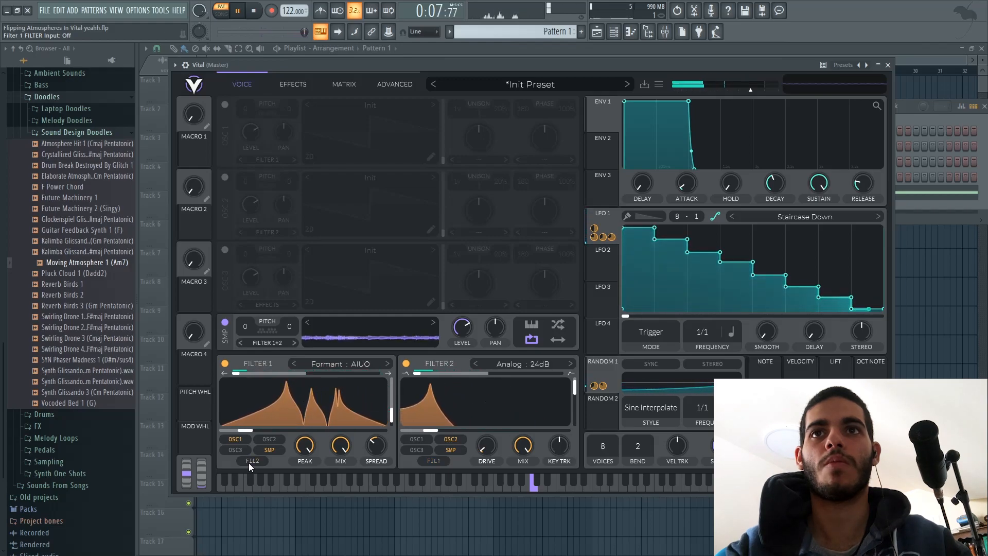
Step: Stop the pattern and enable the Delay effect in Ping Pong mode with frequencies of 1/16 and 1/8
click(297, 77)
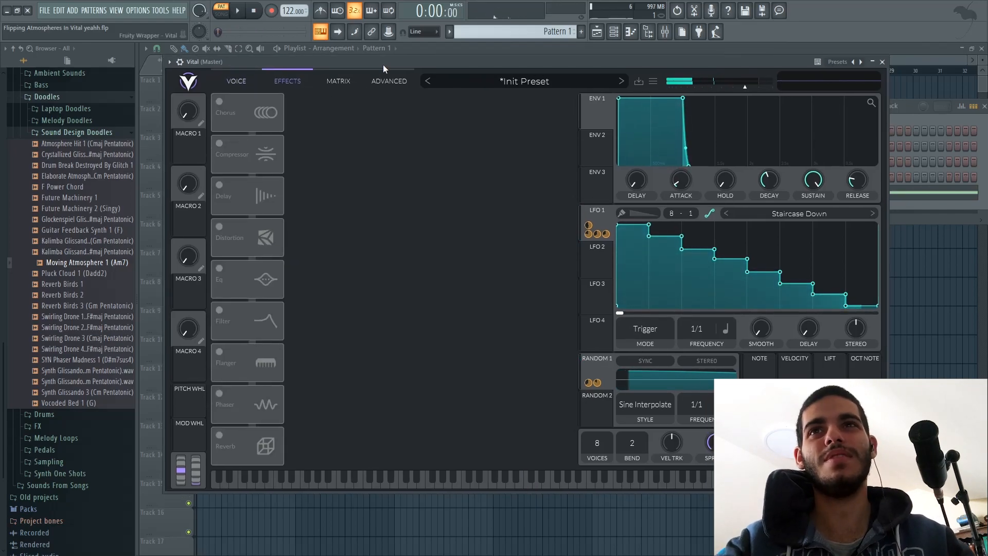
key(space)
click(225, 188)
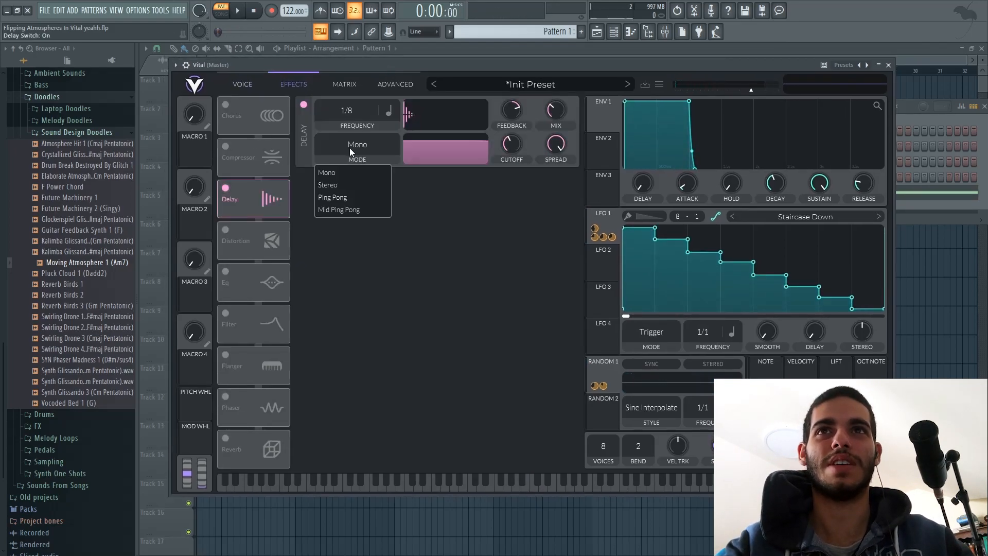
drag(333, 112, 356, 92)
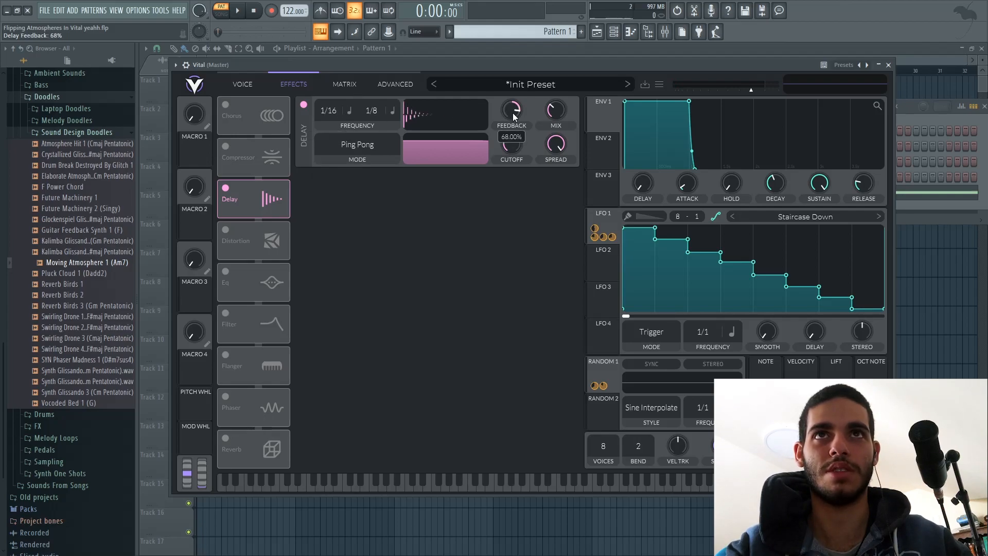
Step: Reduce the Delay's filter spread, audition the pattern, and set the Delay feedback to 78%
drag(527, 128, 517, 162)
drag(538, 64, 530, 63)
key(space)
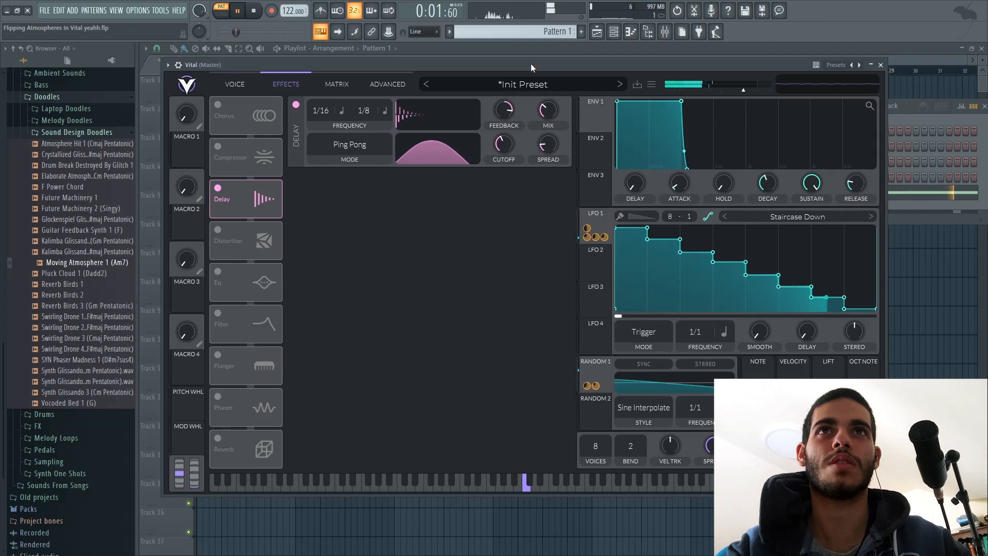
key(space)
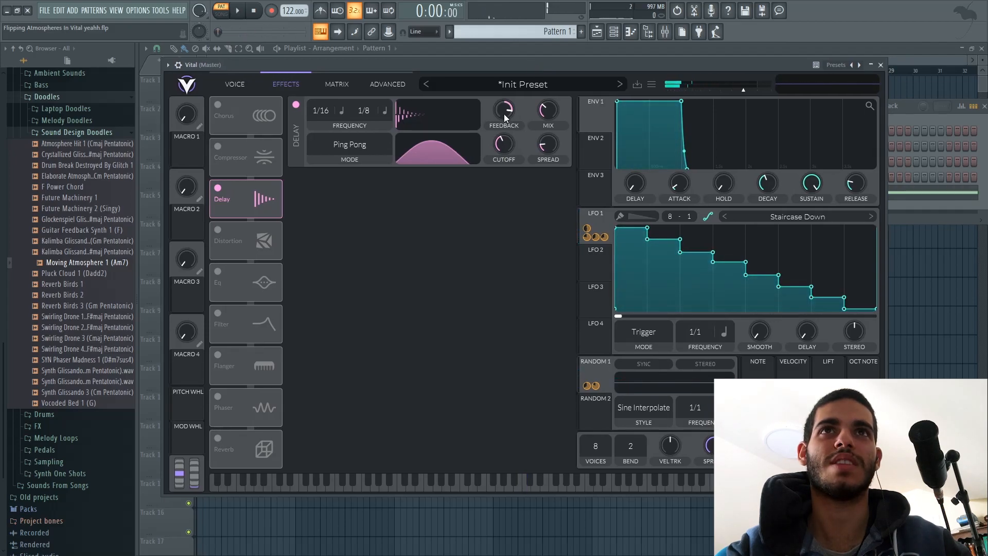
drag(505, 113, 510, 111)
drag(504, 73, 508, 69)
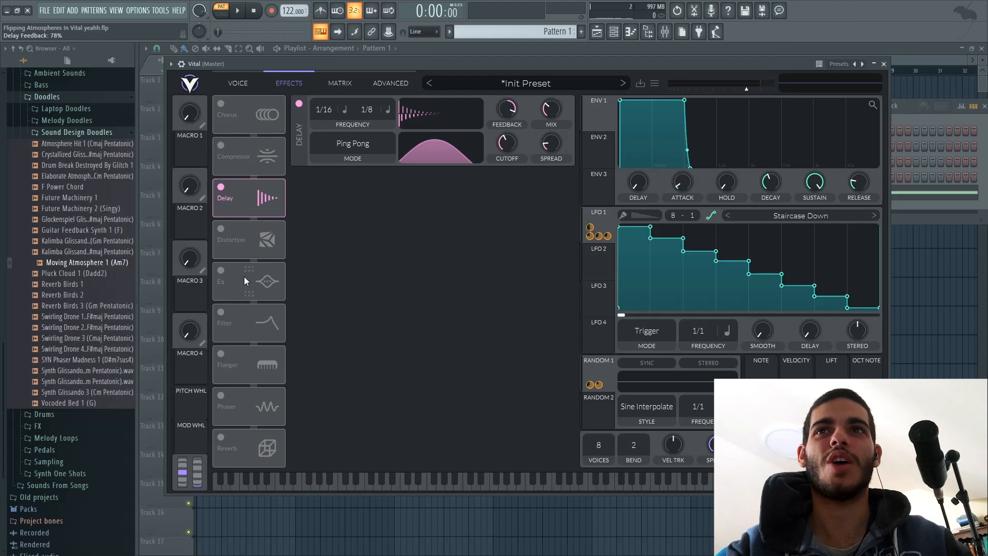
Step: Enable the EQ, boost its middle band by 8.55 dB, and modulate the lowered band cutoff with Random 1 at 0.4375
click(221, 271)
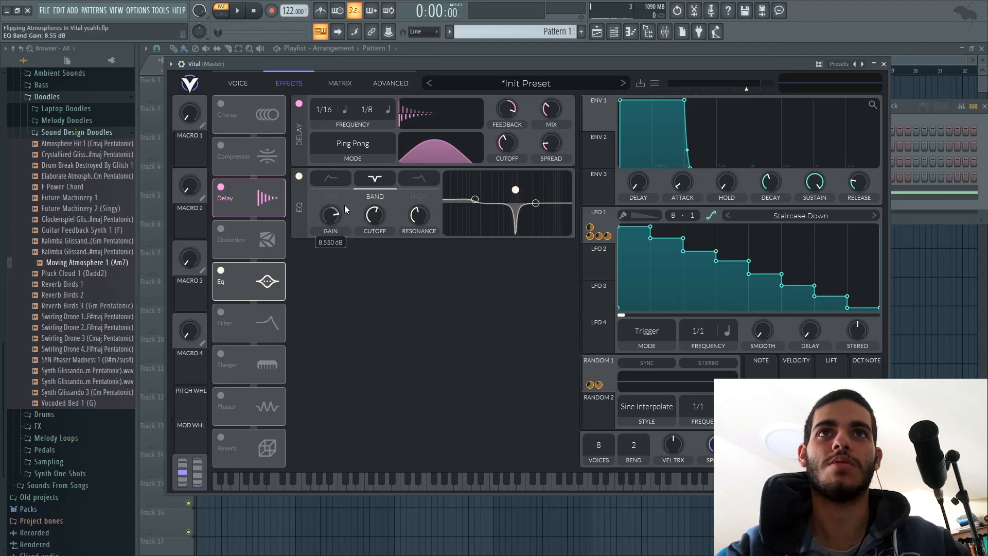
click(374, 179)
drag(379, 205, 379, 216)
drag(592, 385, 374, 215)
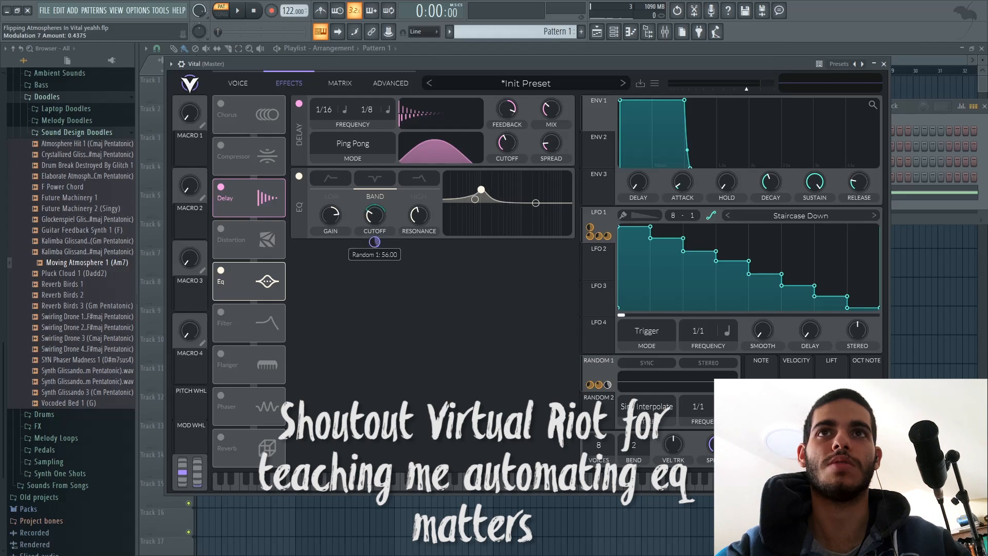
Step: Set the EQ band's resonance to about 41.9 and its gain to 11.4 dB while auditioning the pattern
drag(412, 221, 417, 215)
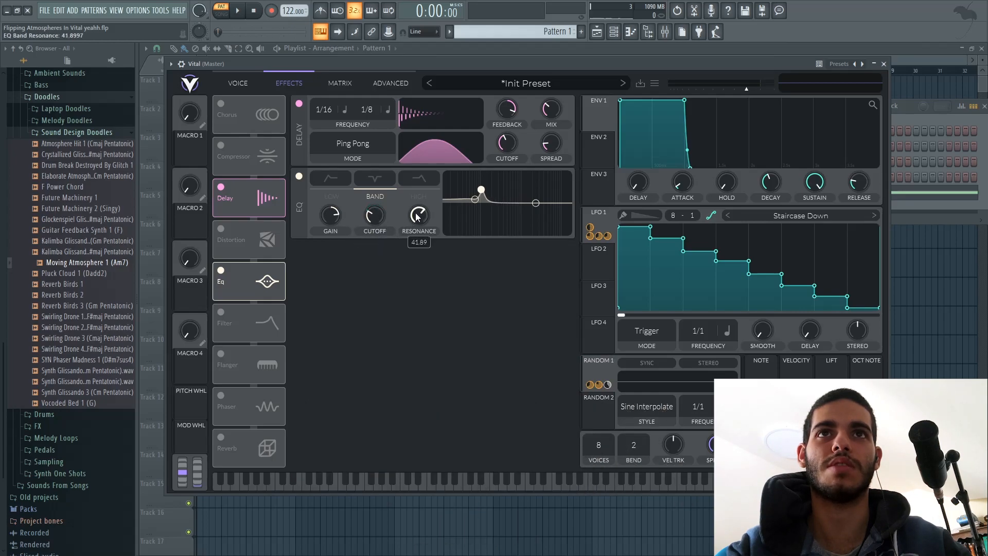
drag(435, 59, 442, 63)
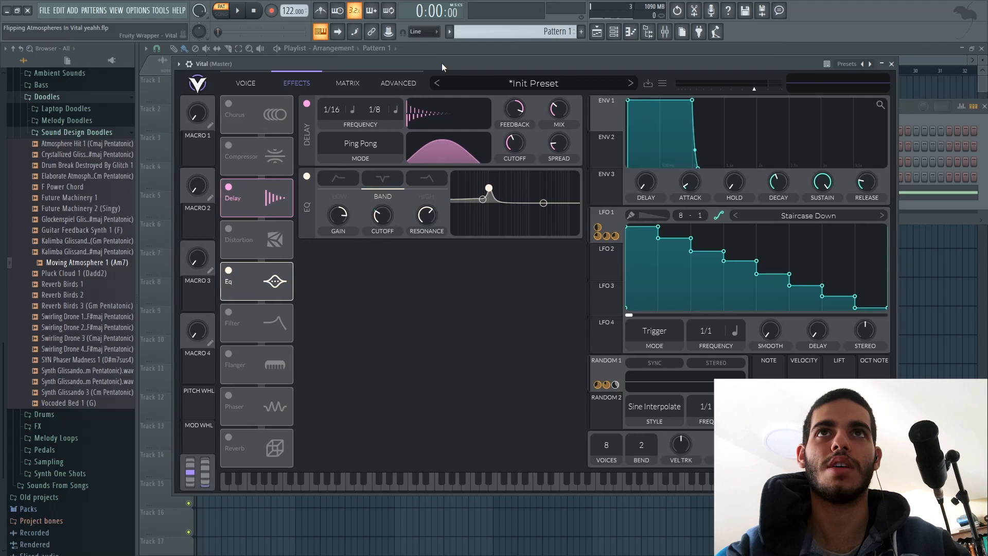
key(space)
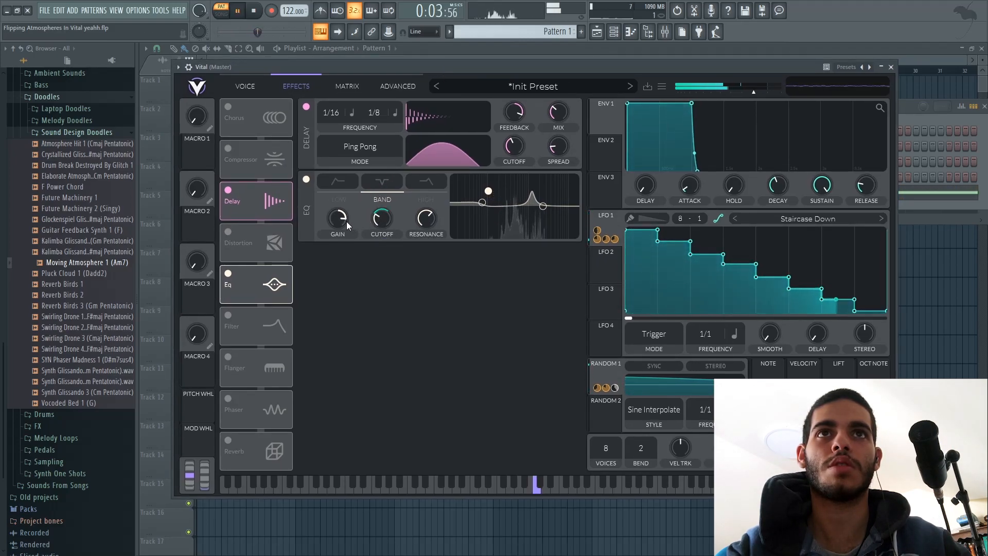
mouse_move(340, 217)
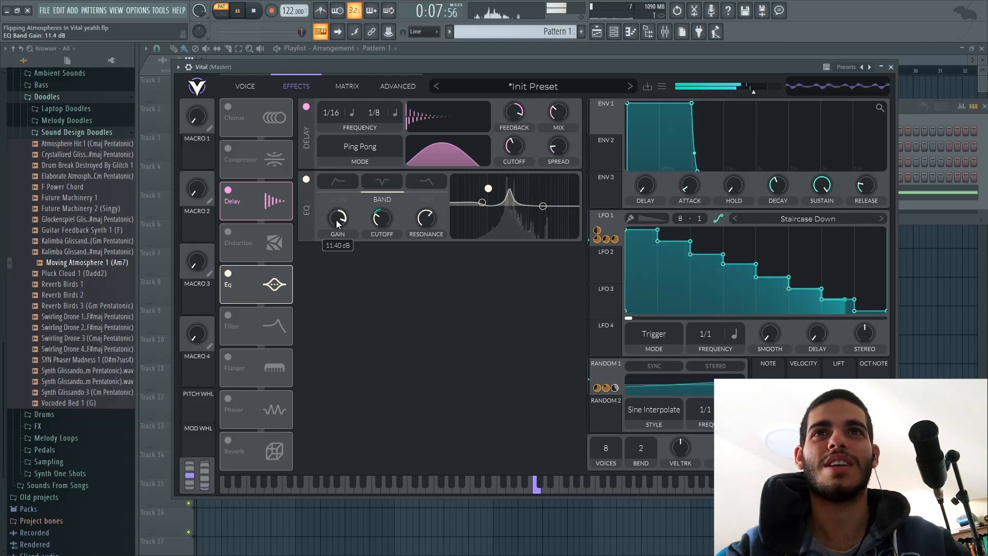
drag(456, 72, 455, 77)
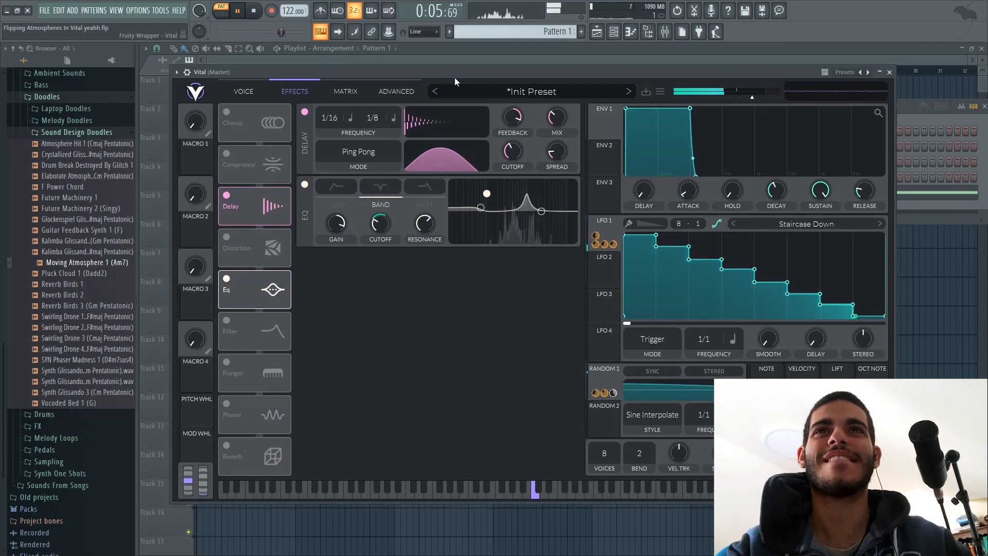
key(space)
Step: Enable Distortion, place it after the EQ in the effect chain, and keep its Soft Clip type
click(235, 241)
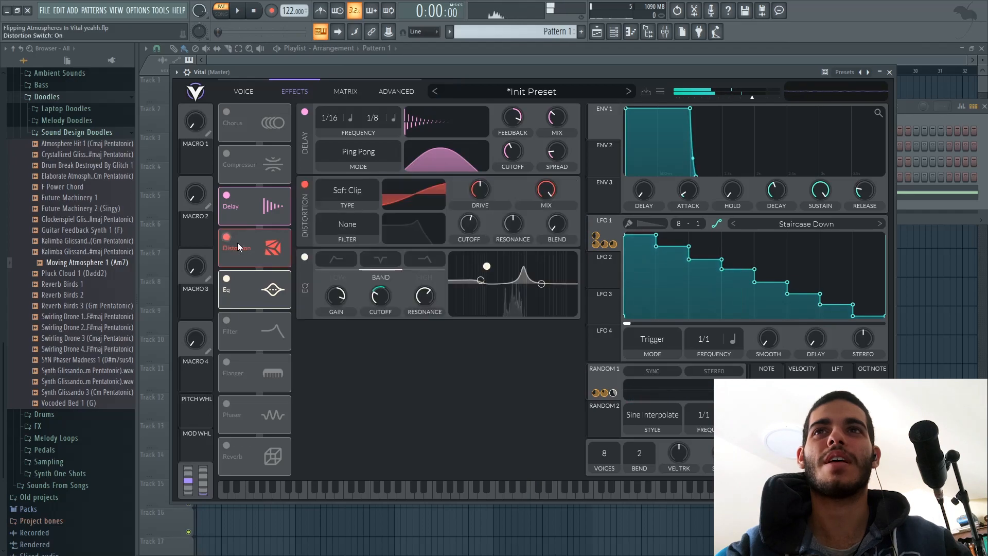
drag(247, 277, 245, 294)
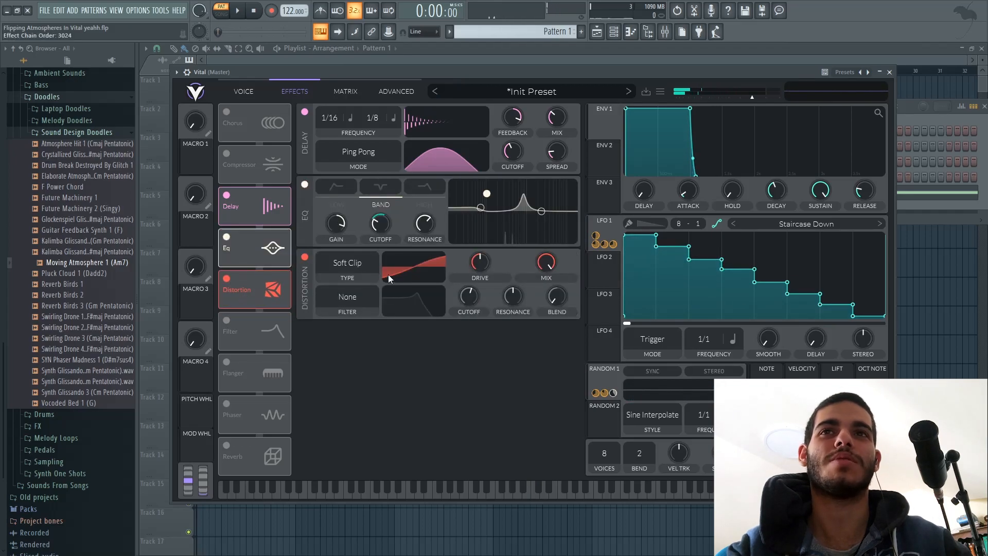
click(359, 266)
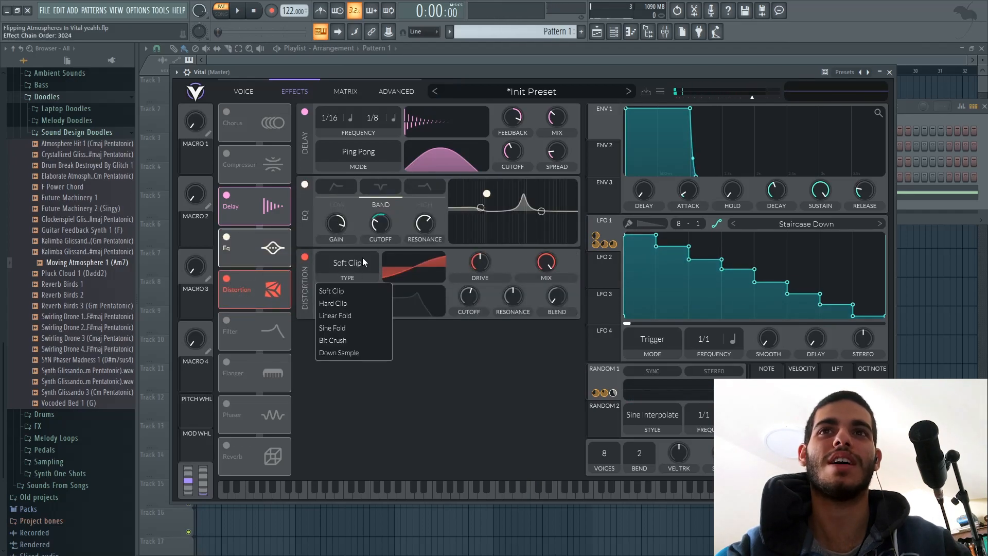
Step: Try a Distortion drive of -11.7 dB, play the pattern, and raise the drive while lowering the mix
drag(476, 258, 475, 266)
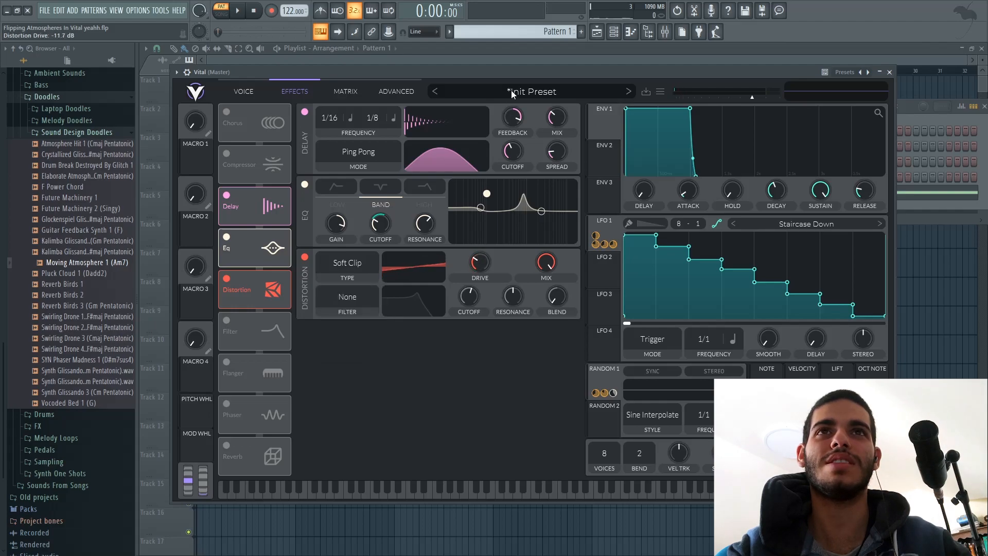
drag(532, 76, 538, 74)
key(space)
drag(492, 261, 542, 292)
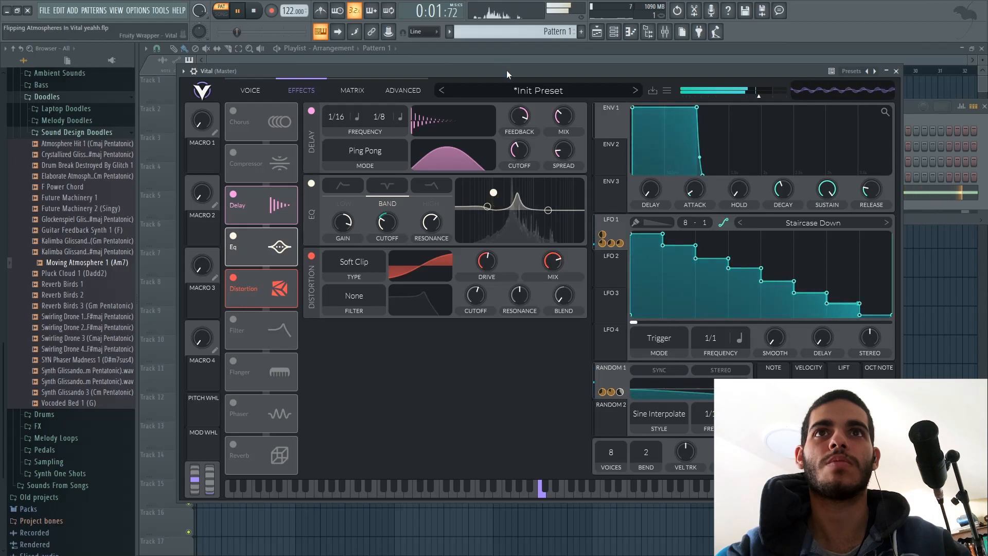
Step: Move Distortion to the front of the effect chain and lower its mix to 0.7
drag(505, 70, 508, 66)
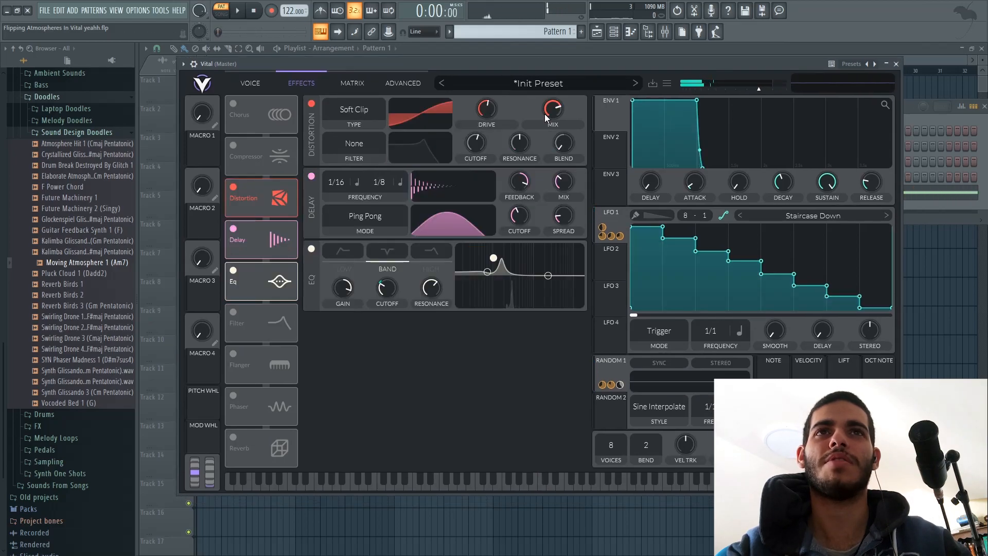
drag(545, 113, 544, 119)
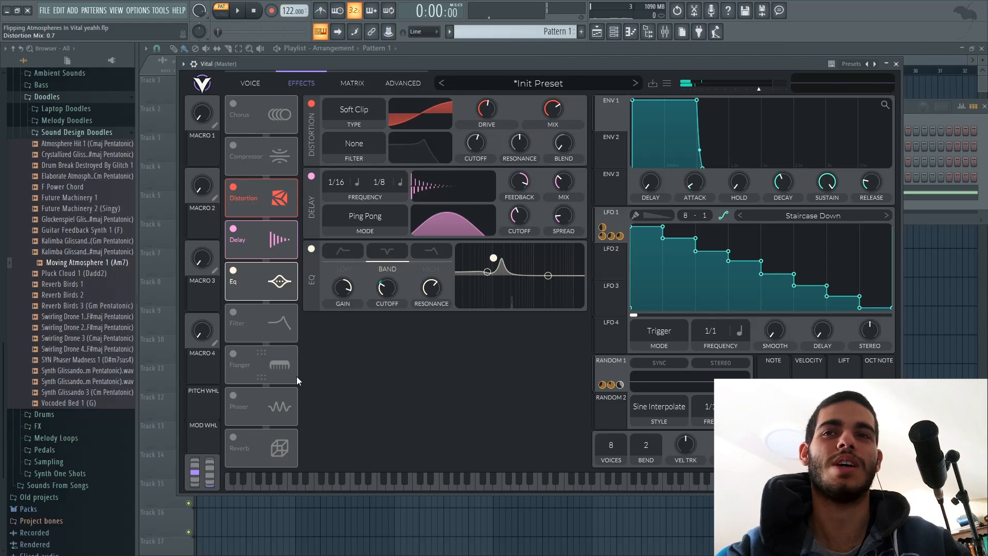
Step: Enable the Flanger, set its frequency to 16/1, and start playing the pattern
click(233, 354)
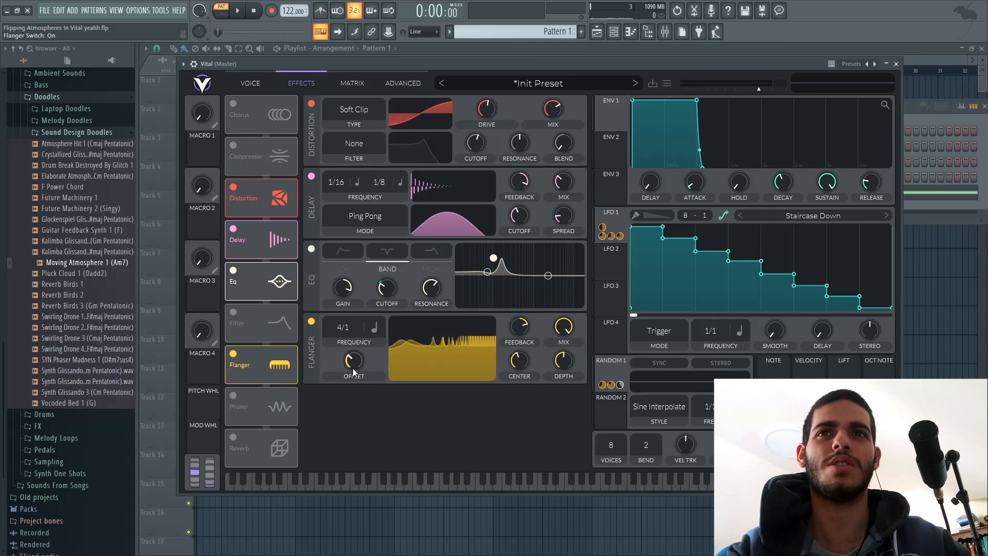
drag(345, 329, 348, 365)
drag(471, 66, 482, 64)
key(space)
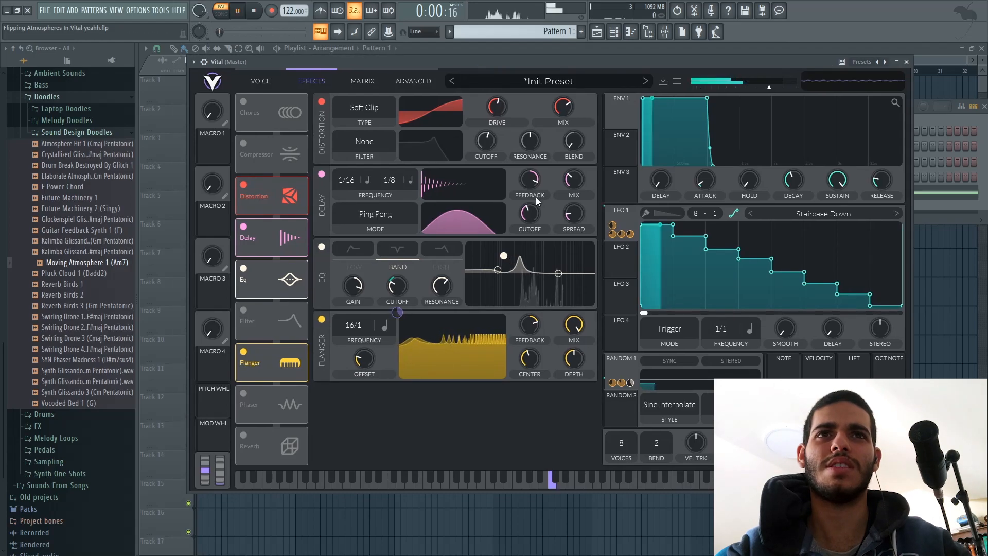
Step: Lower the Flanger mix to 53.5%, raise its feedback, and set its center to about 42.24 semitones while auditioning the pattern
drag(573, 324, 561, 356)
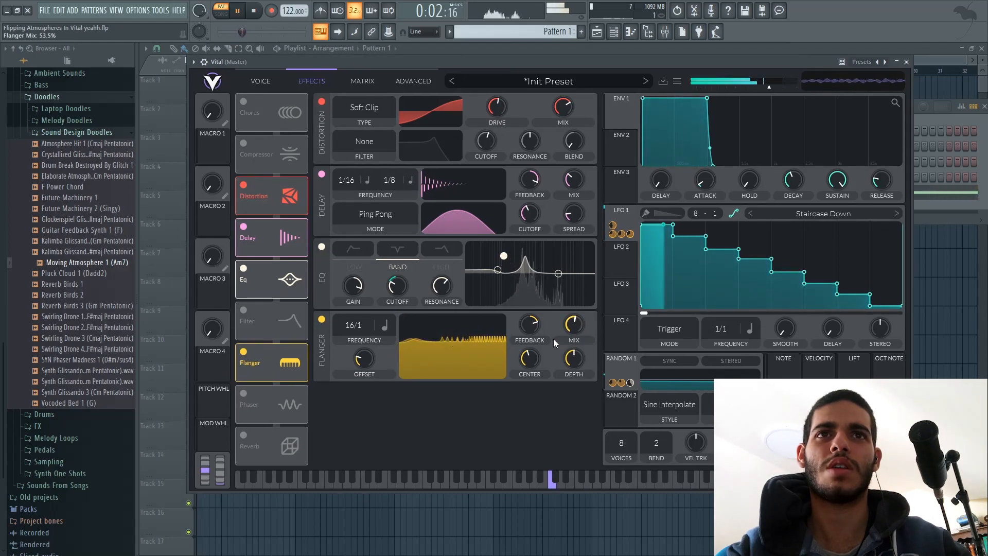
drag(538, 320, 520, 375)
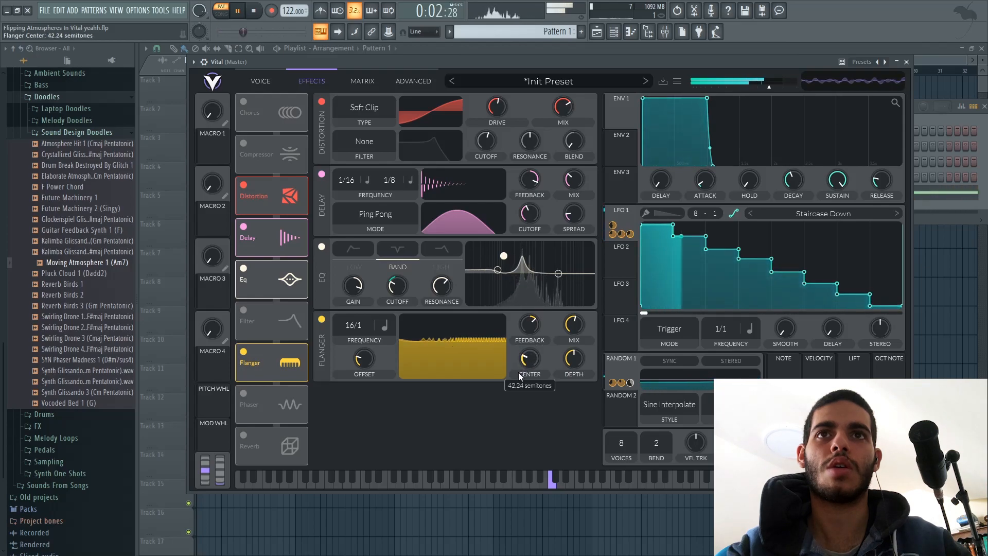
drag(468, 61, 473, 59)
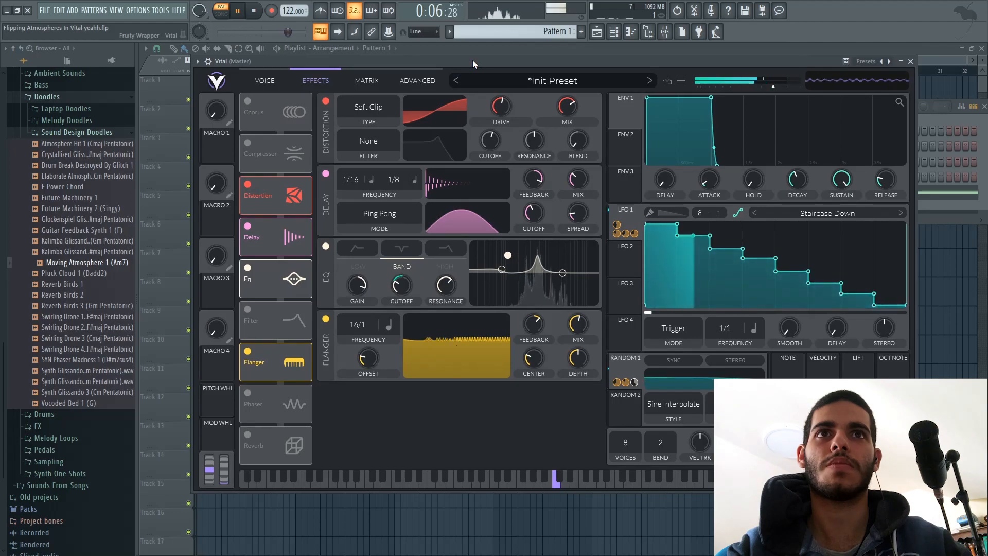
key(space)
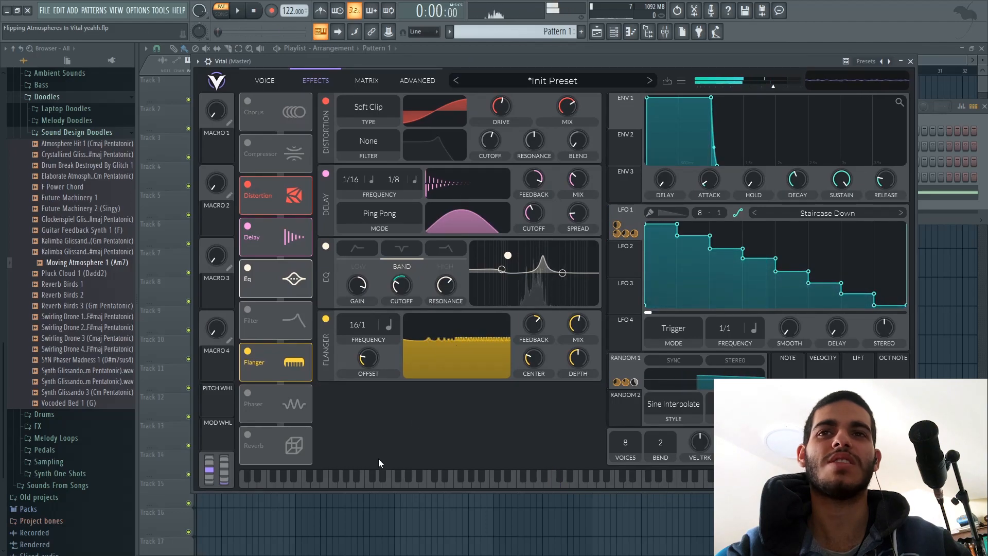
Step: Enable Reverb, increase its size and time, and start playing the pattern
click(247, 434)
mouse_move(359, 390)
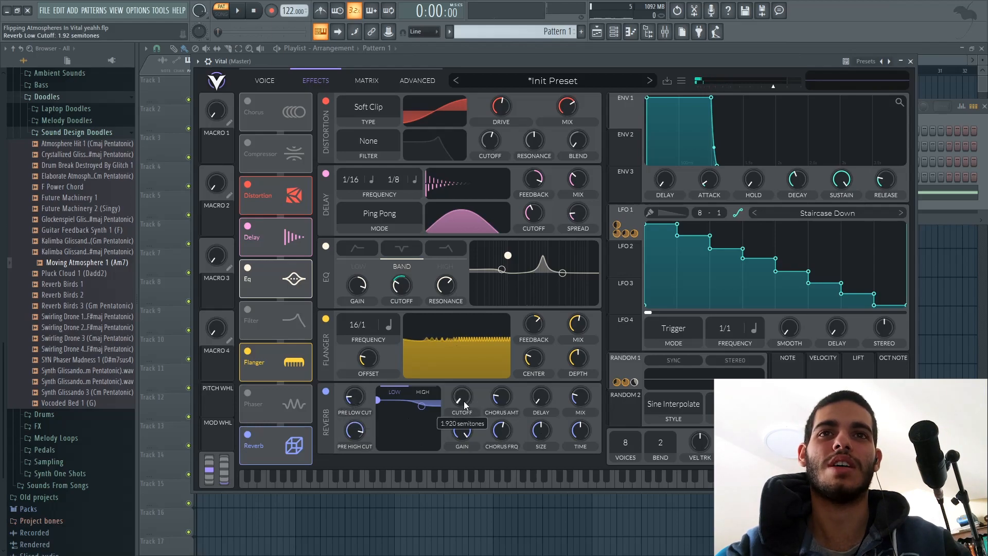
drag(548, 427, 565, 397)
mouse_move(586, 430)
mouse_down()
mouse_move(595, 409)
mouse_move(570, 422)
mouse_up()
drag(559, 58, 596, 66)
key(space)
Step: Audition the Reverb mix at around 77.5% and reduce it after stopping playback
drag(580, 399, 605, 346)
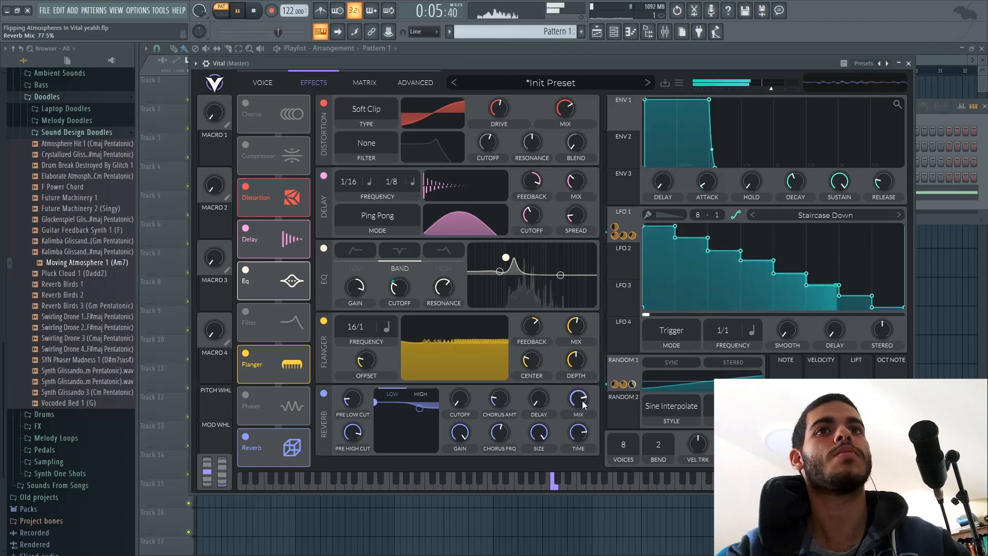
drag(582, 400, 587, 394)
mouse_move(587, 398)
mouse_down()
mouse_move(557, 453)
mouse_move(579, 407)
mouse_up()
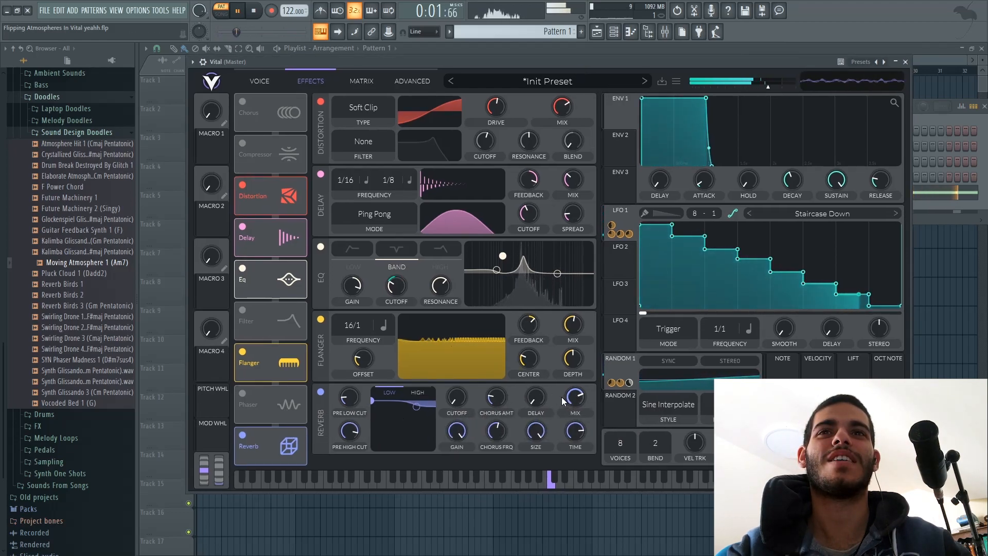
key(space)
drag(571, 409, 567, 435)
Step: Save the patch as a preset named "lfo atmosphere #3"
drag(612, 66, 607, 66)
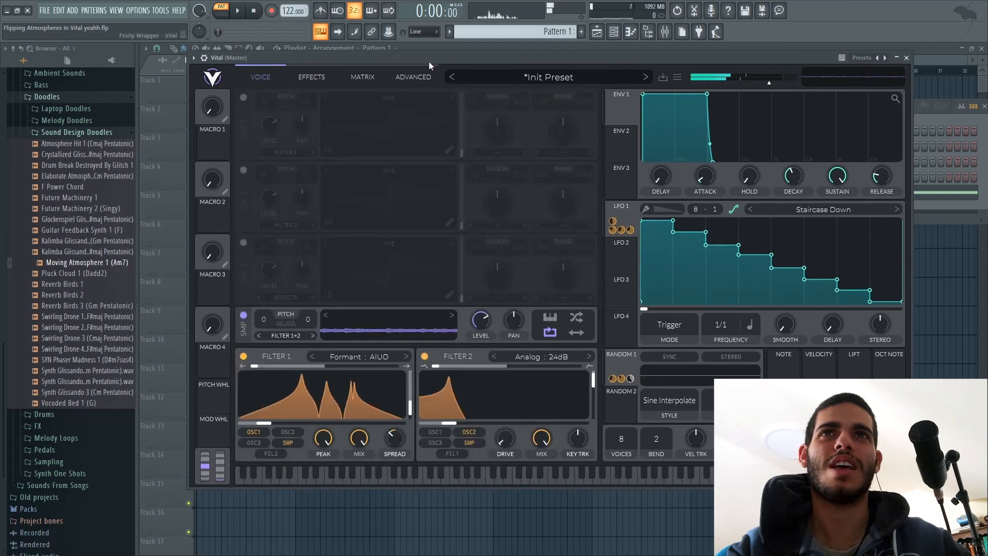
drag(428, 61, 427, 60)
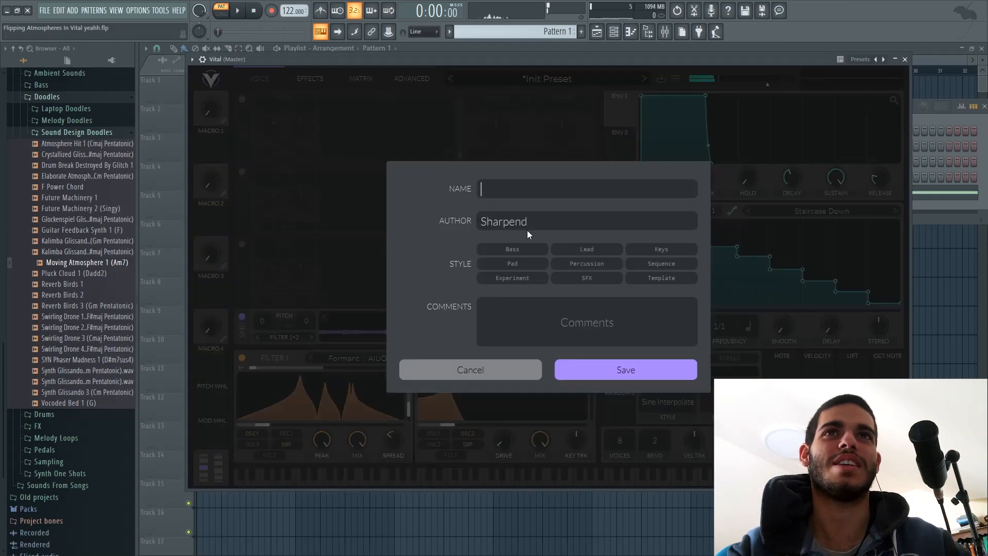
click(662, 80)
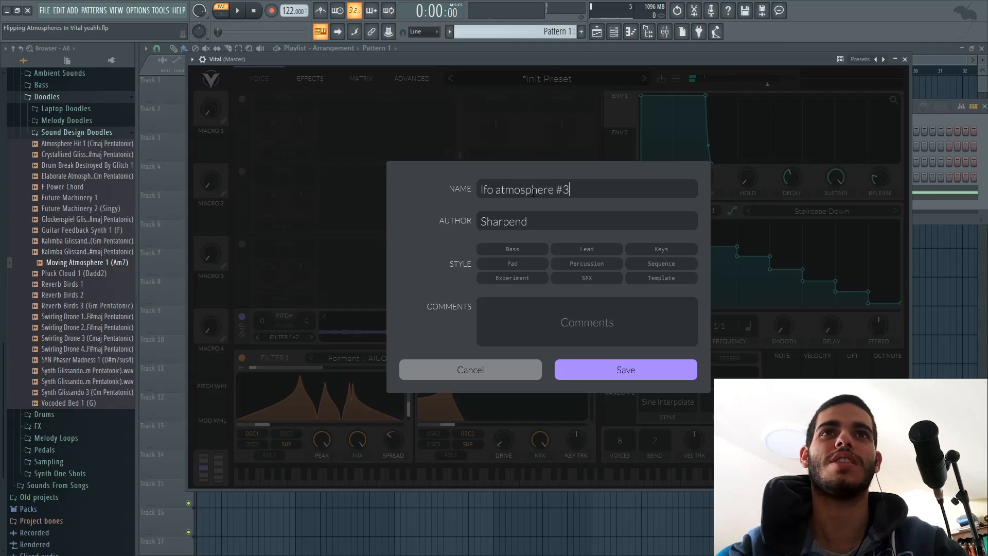
click(589, 369)
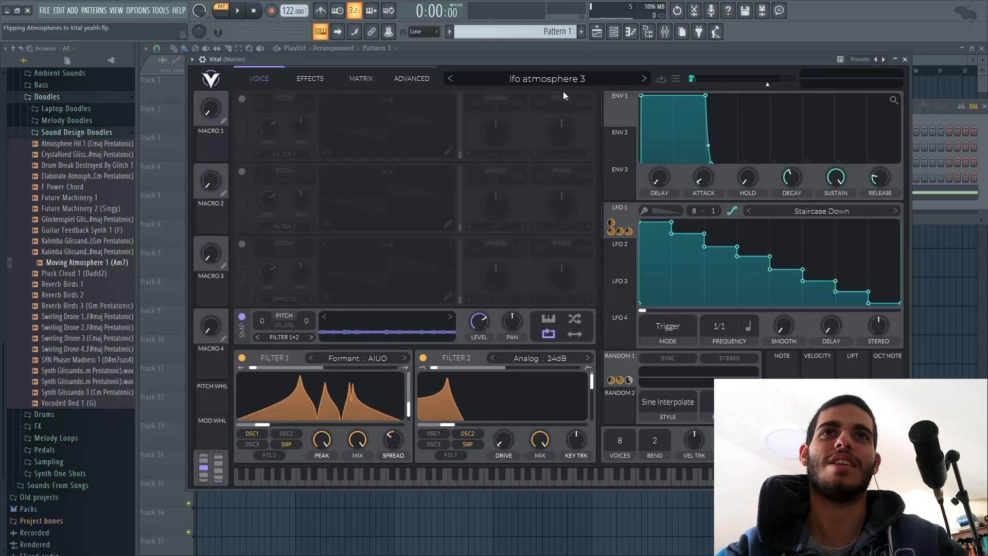
drag(543, 64, 550, 61)
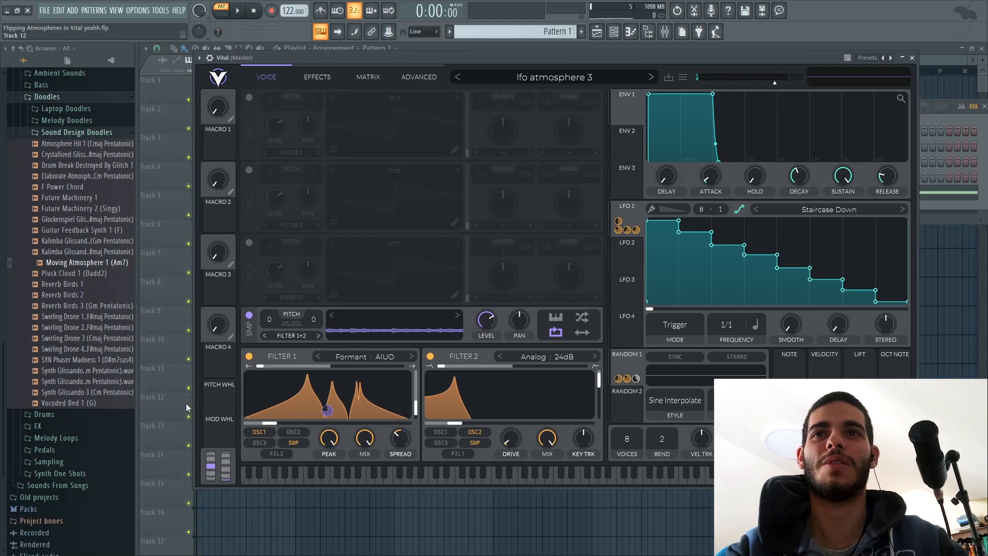
Step: Bypass Reverb and audition the pattern dry while watching the filter modulation
click(307, 75)
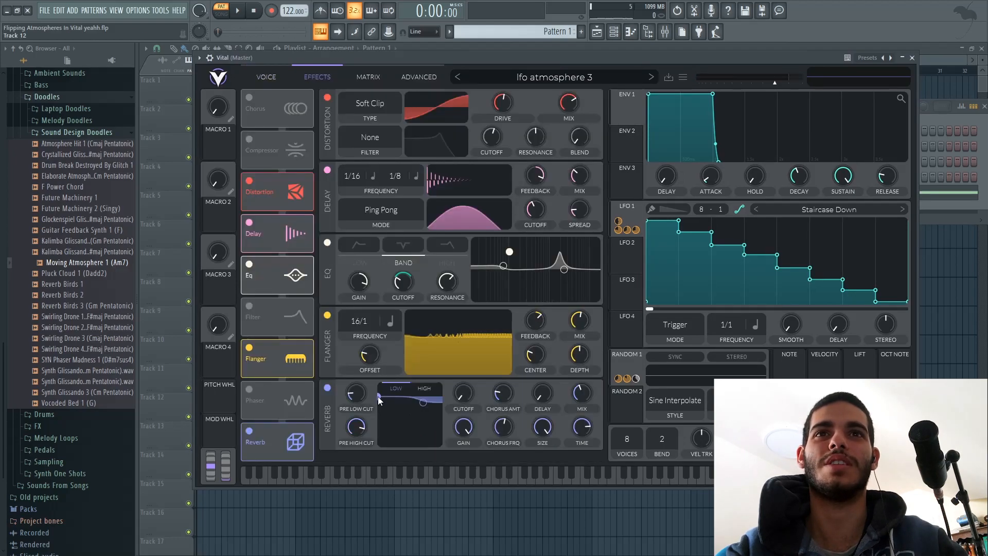
click(328, 388)
click(266, 77)
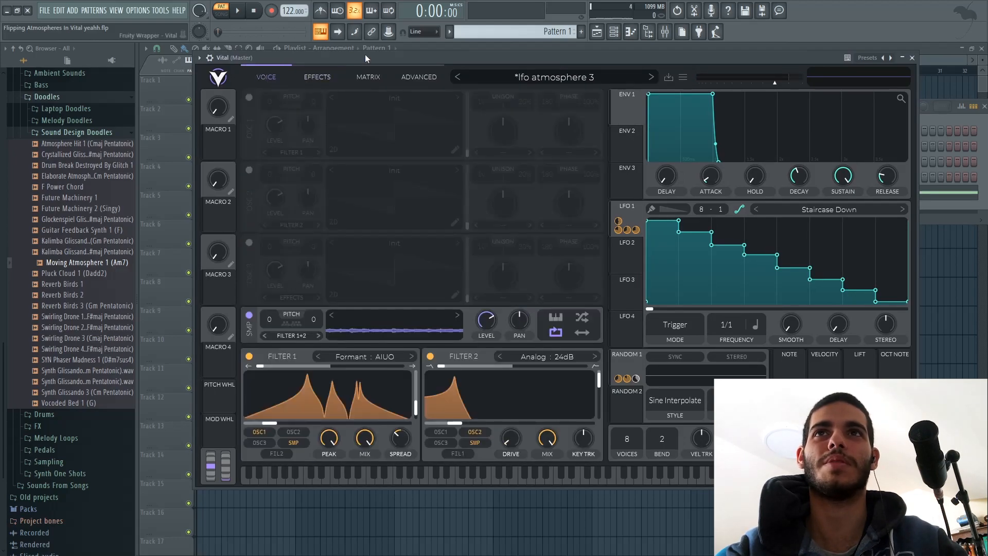
drag(365, 56, 356, 63)
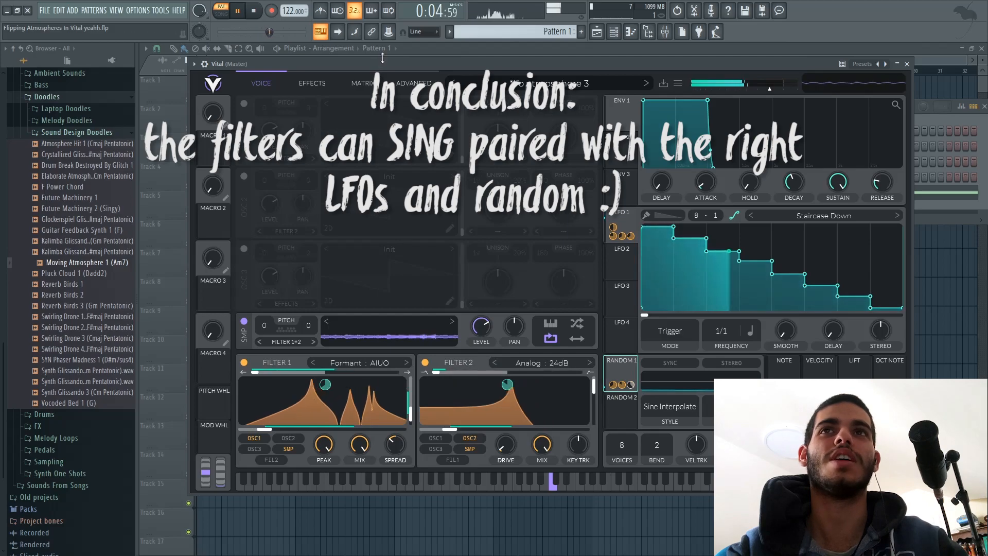
drag(389, 63, 394, 66)
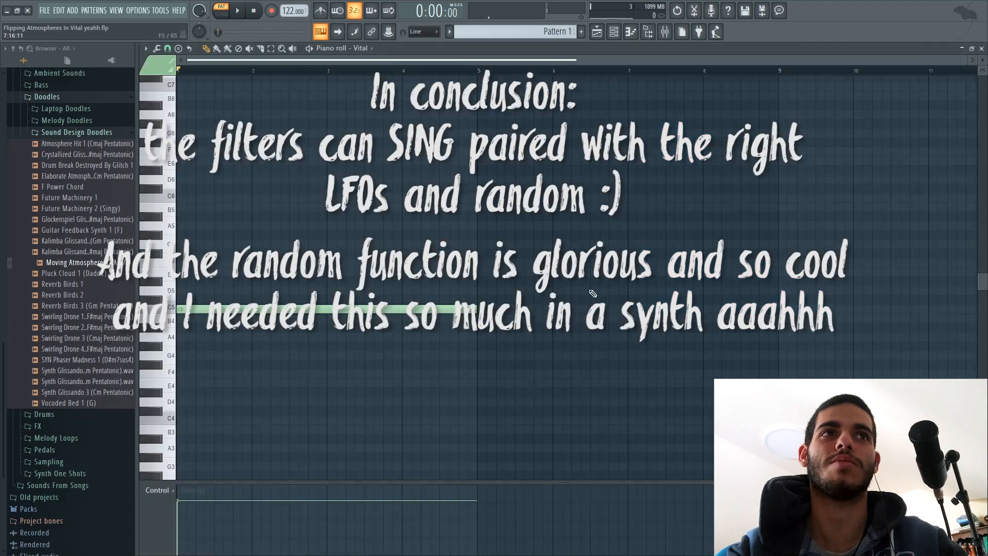
Step: Replace the pattern's long note with a D4 note at the start of bar 1 and audition it
right_click(248, 307)
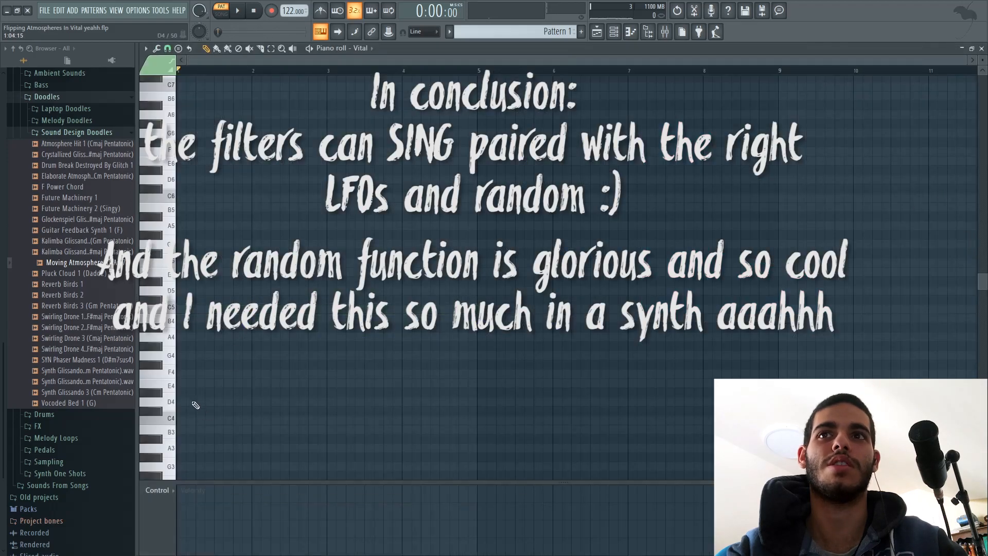
click(180, 402)
key(space)
click(982, 49)
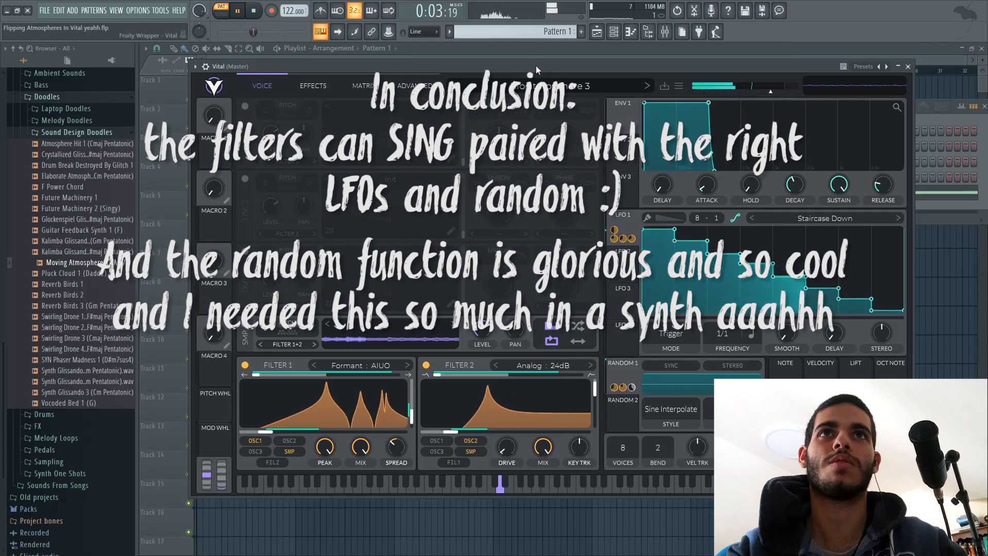
drag(536, 66, 526, 62)
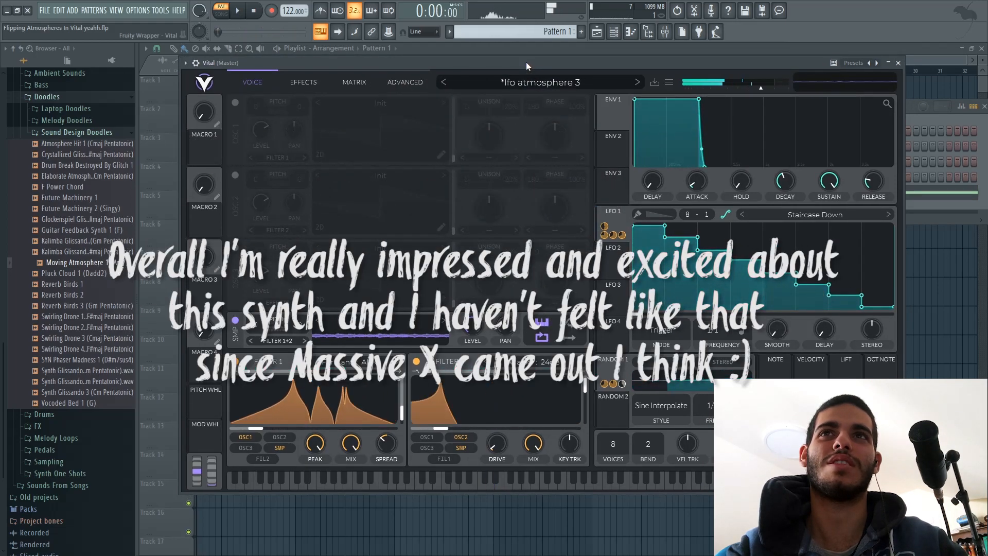
key(space)
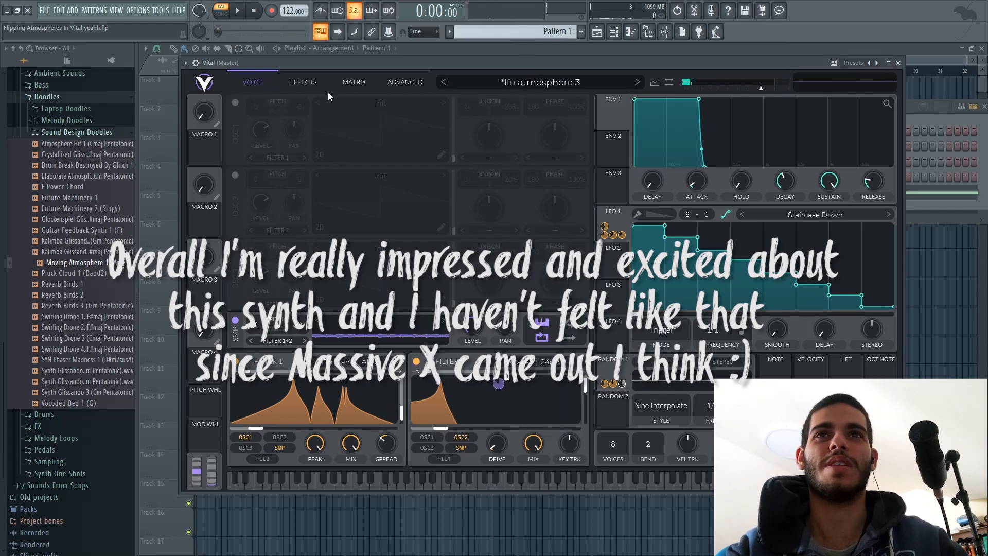
Step: Re-enable Reverb and raise its mix to 69%
click(302, 82)
drag(369, 62, 378, 61)
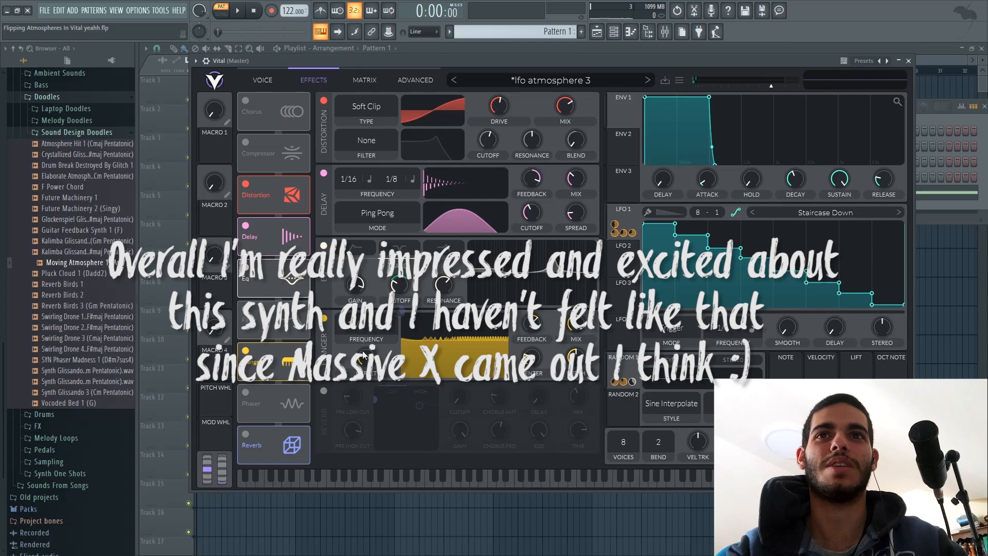
click(325, 390)
drag(577, 396, 578, 381)
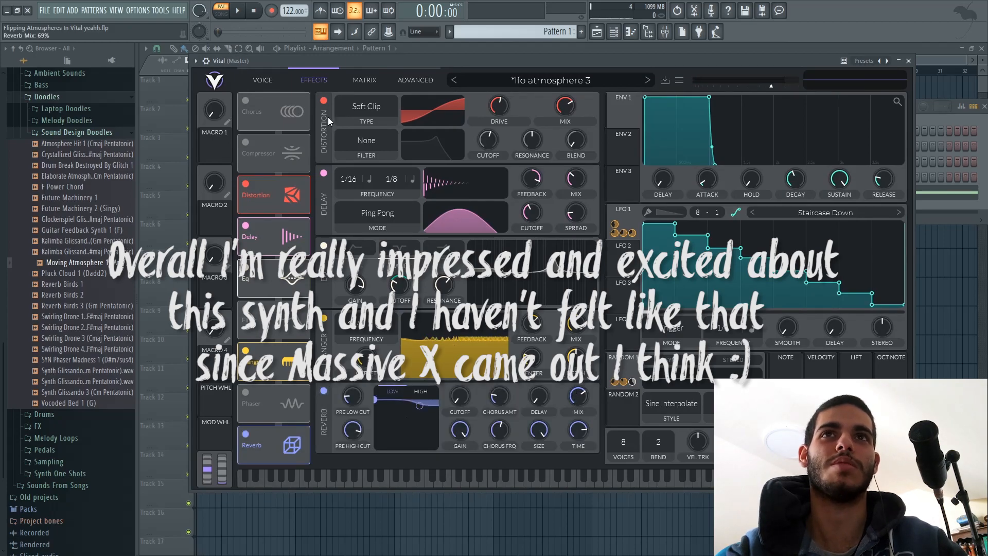
Step: Play the lower-pitched pattern with Reverb on and review the patch's voice and effects settings
click(274, 81)
key(space)
drag(339, 64, 360, 61)
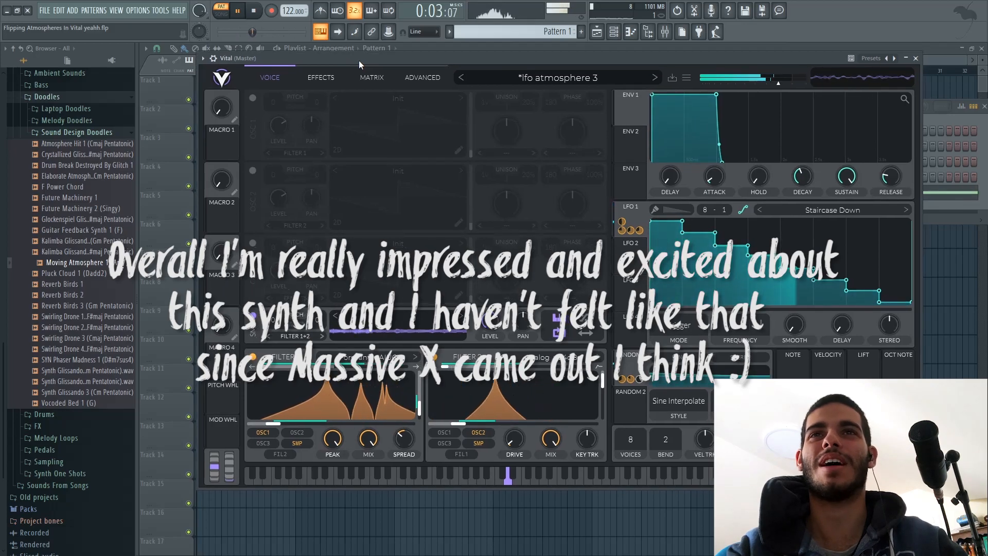
key(space)
click(327, 76)
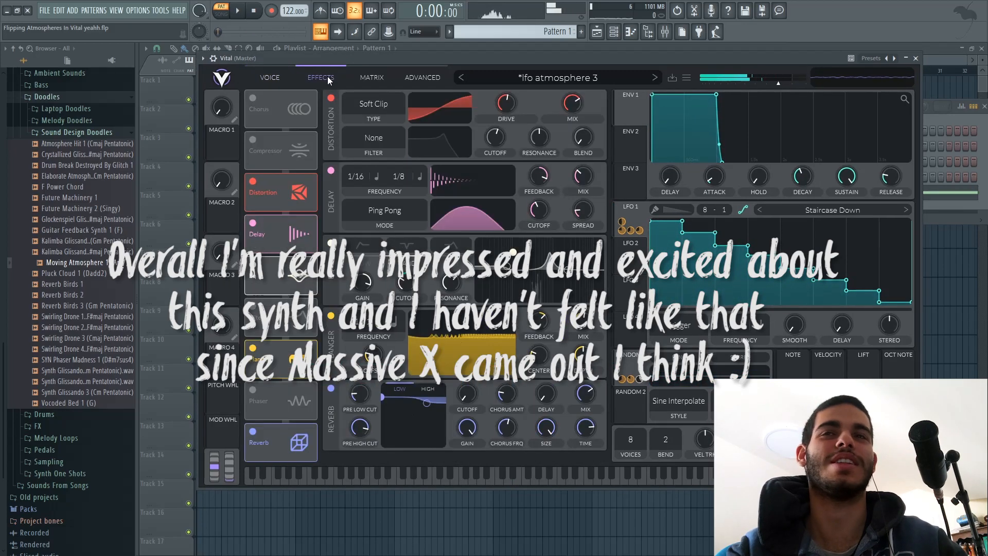
click(280, 79)
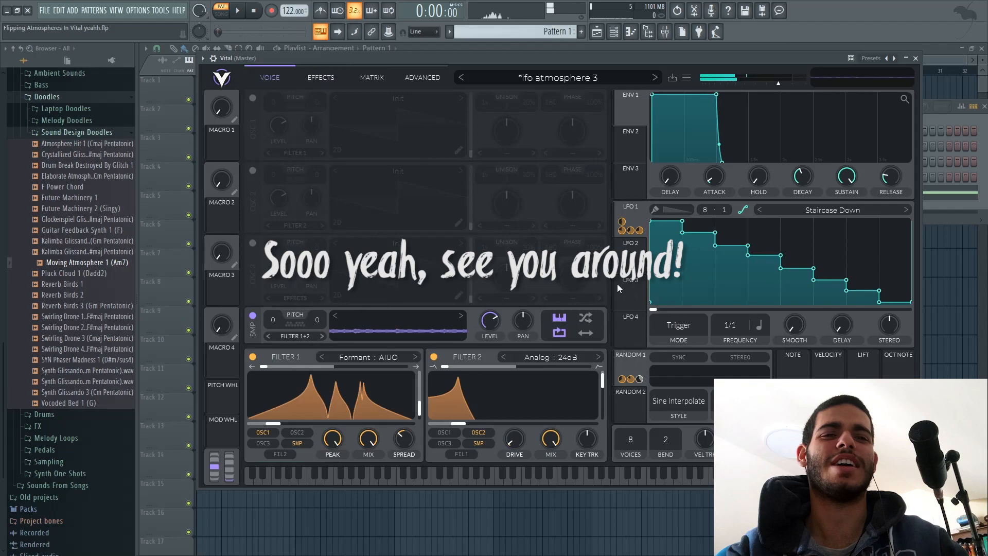